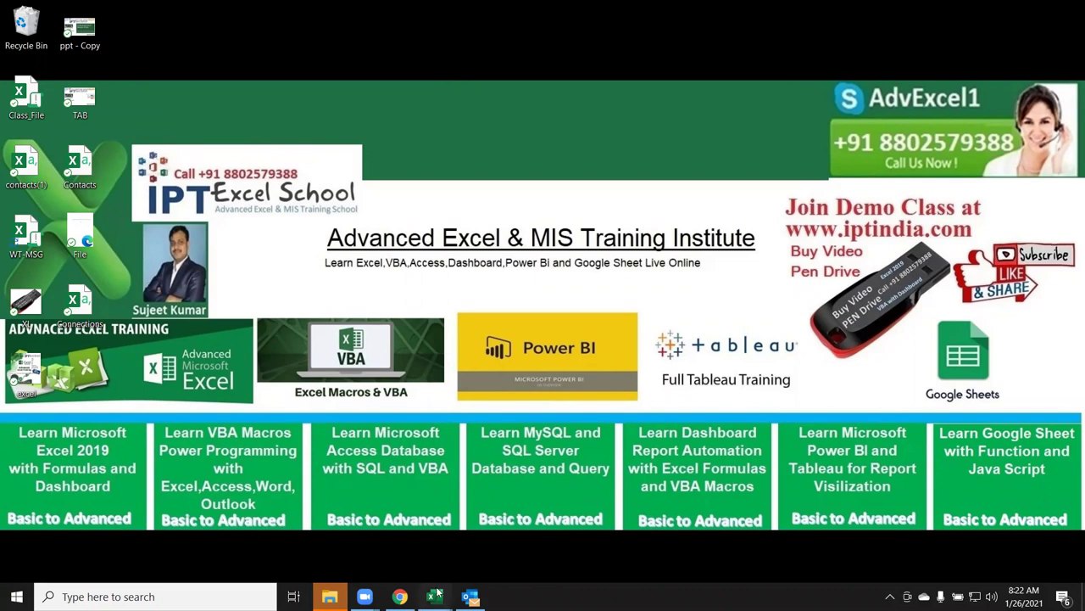
# Show taskbar thumbnails of the three open Excel workbooks from the Excel icon.
pyautogui.moveTo(434, 596)
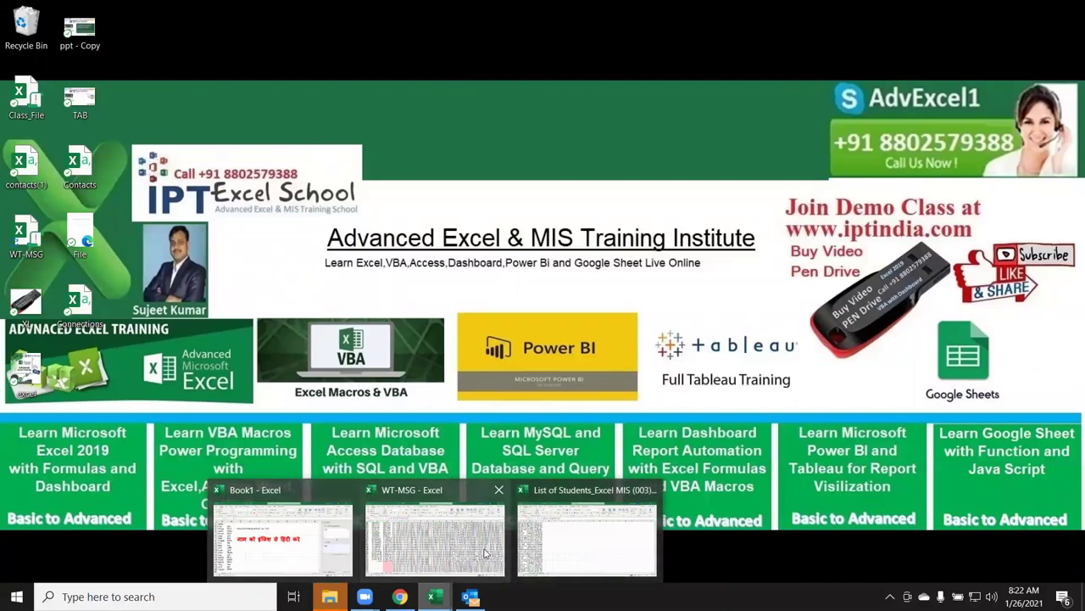
# Switch to List of Students, add a blank Sheet1, show the Developer tab, and open the File page.
pyautogui.click(559, 552)
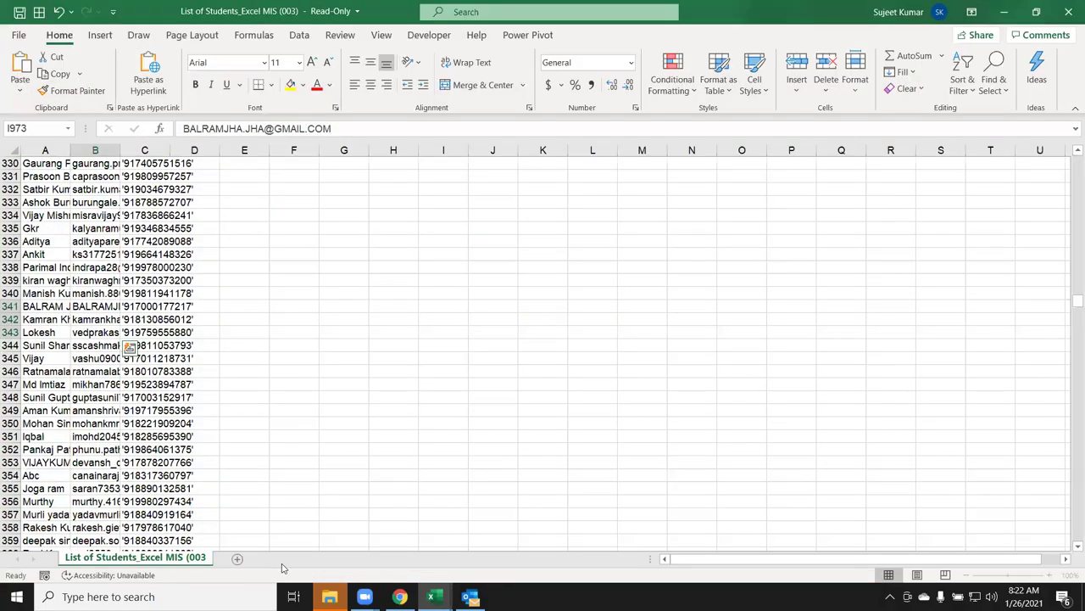
pyautogui.click(239, 559)
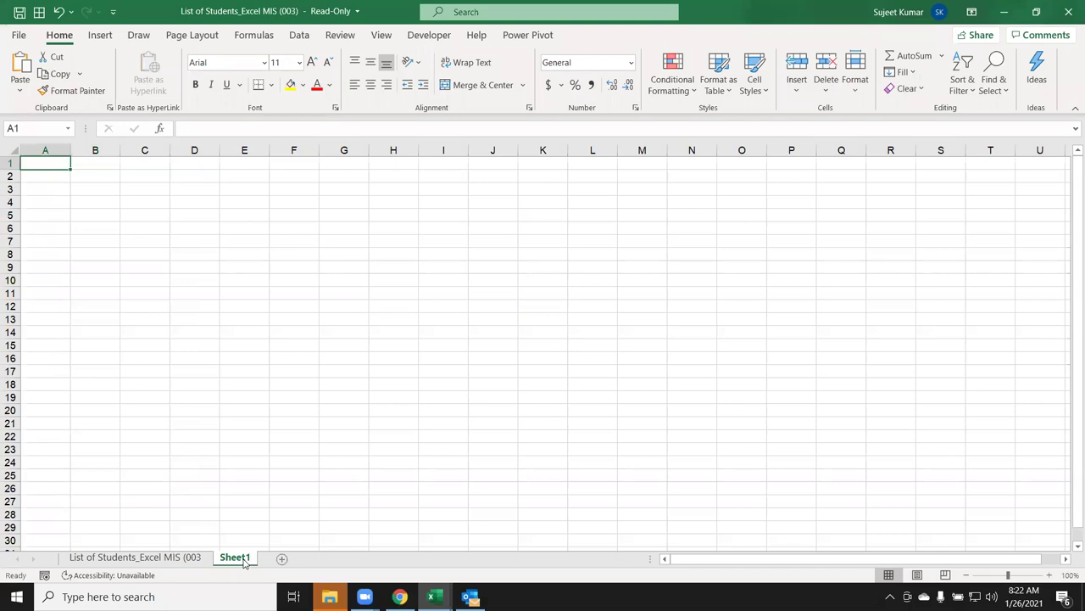
pyautogui.click(419, 37)
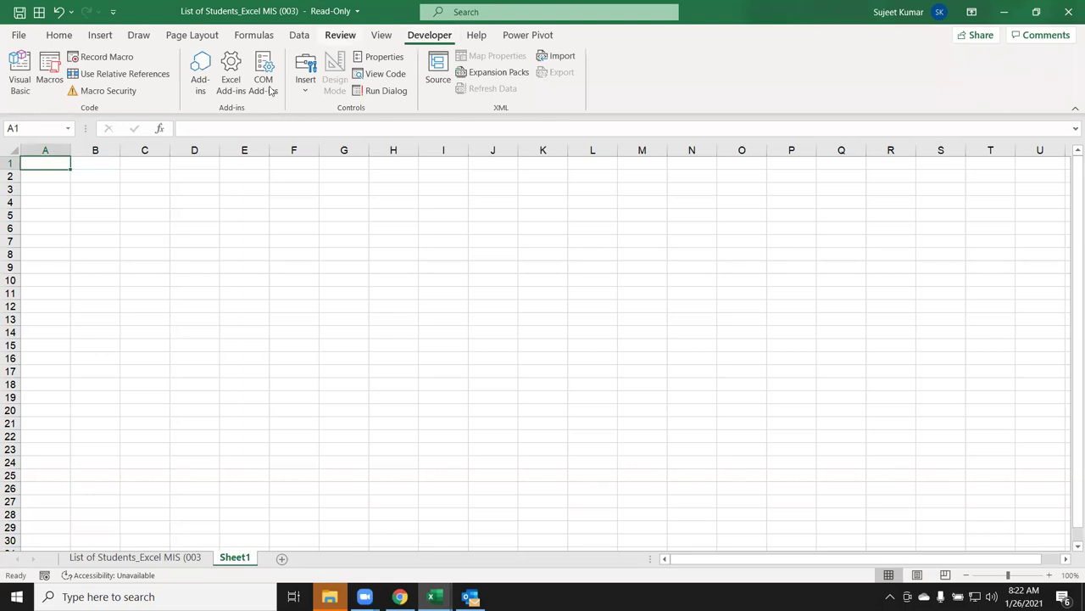
pyautogui.click(19, 35)
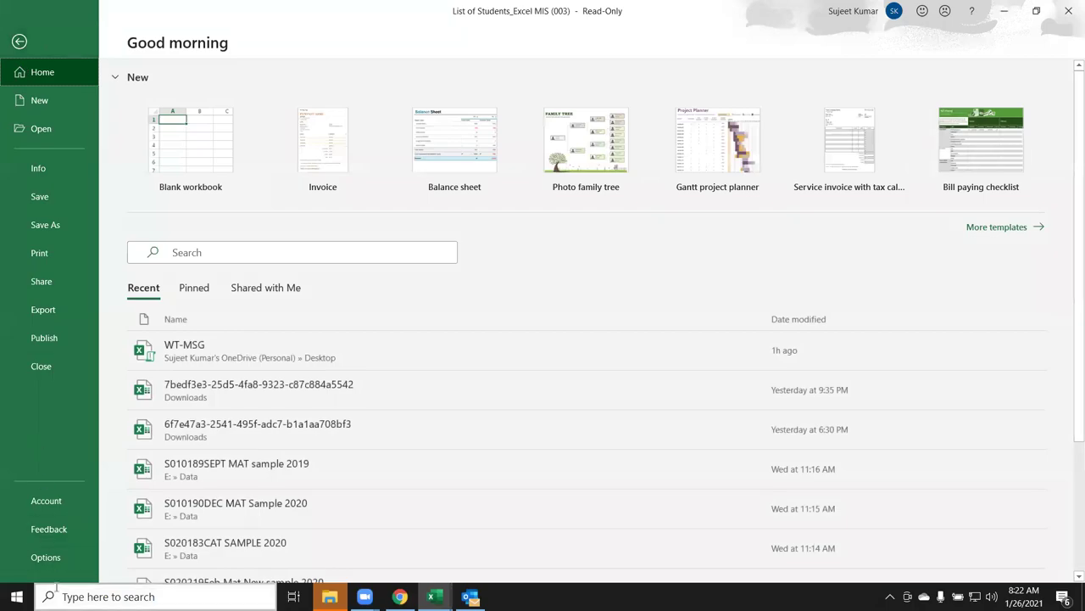
# Check that Developer is ticked under Main Tabs in Customize Ribbon, then close Excel Options.
pyautogui.click(55, 558)
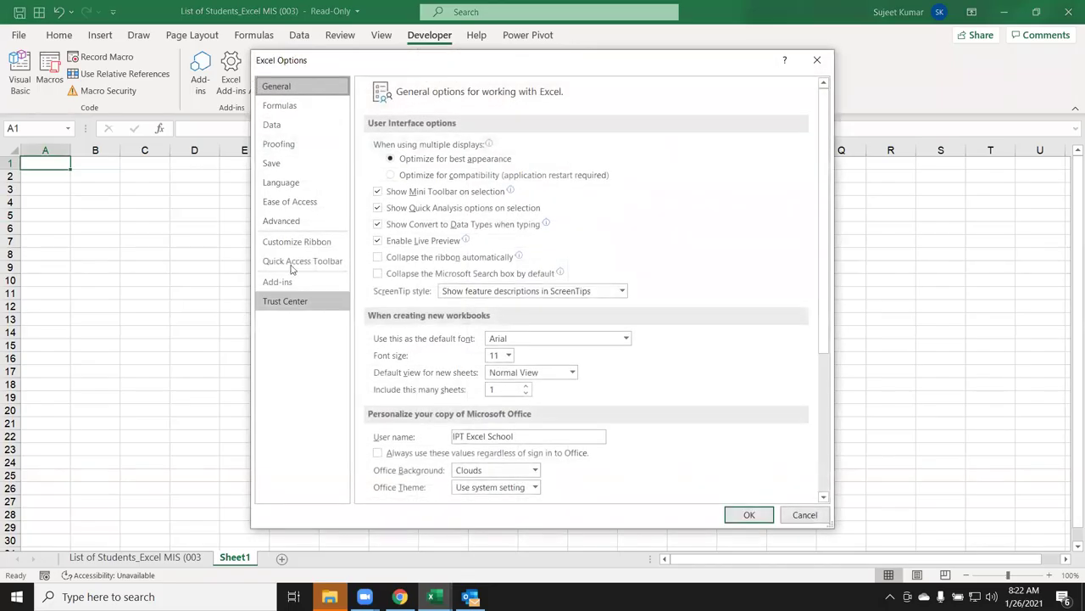
pyautogui.click(294, 246)
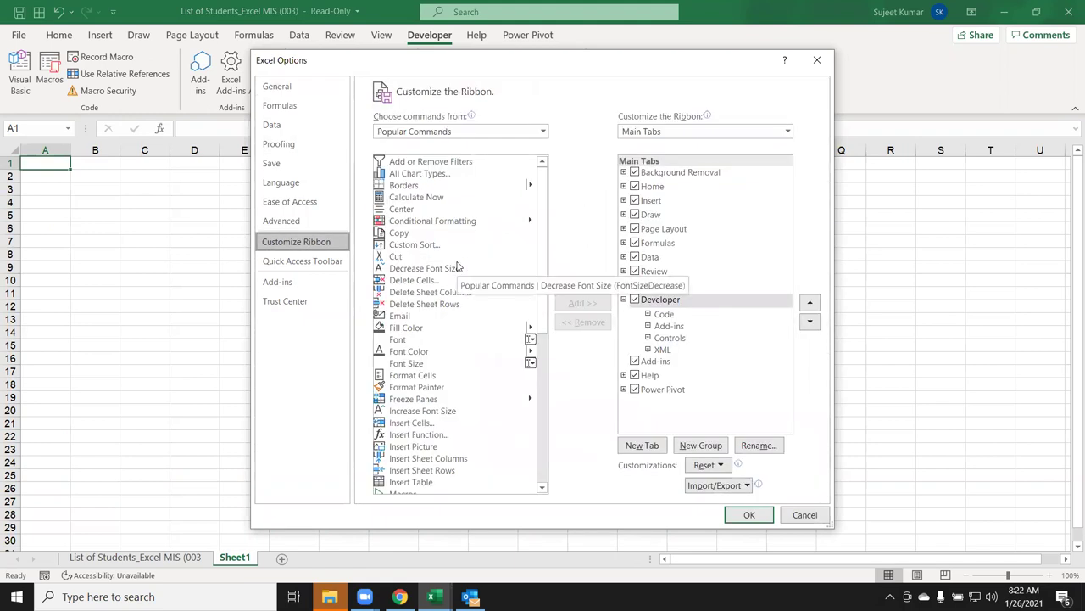
pyautogui.click(638, 305)
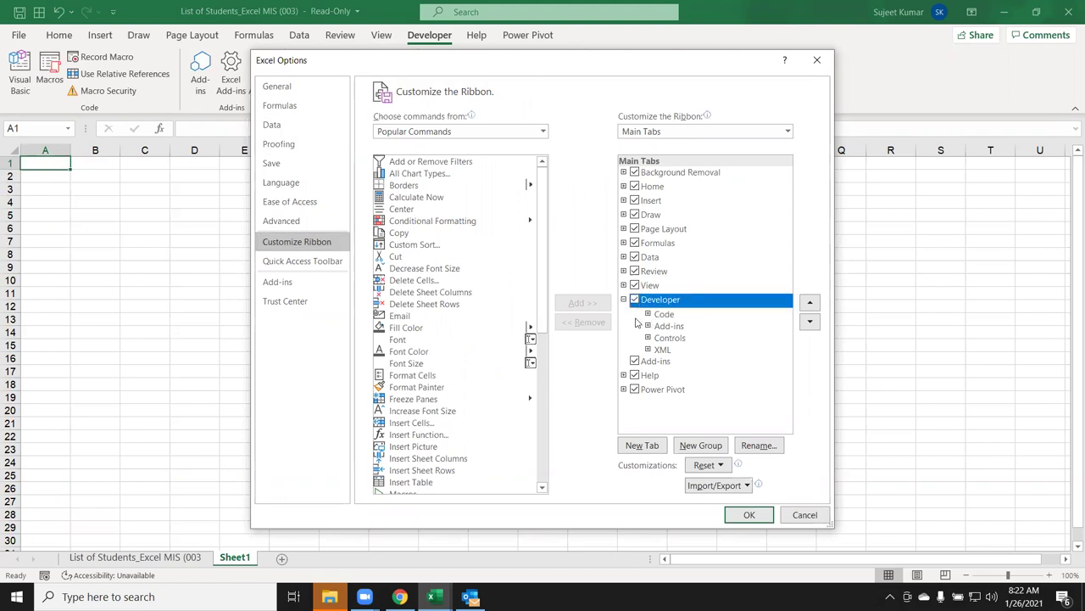
pyautogui.click(284, 88)
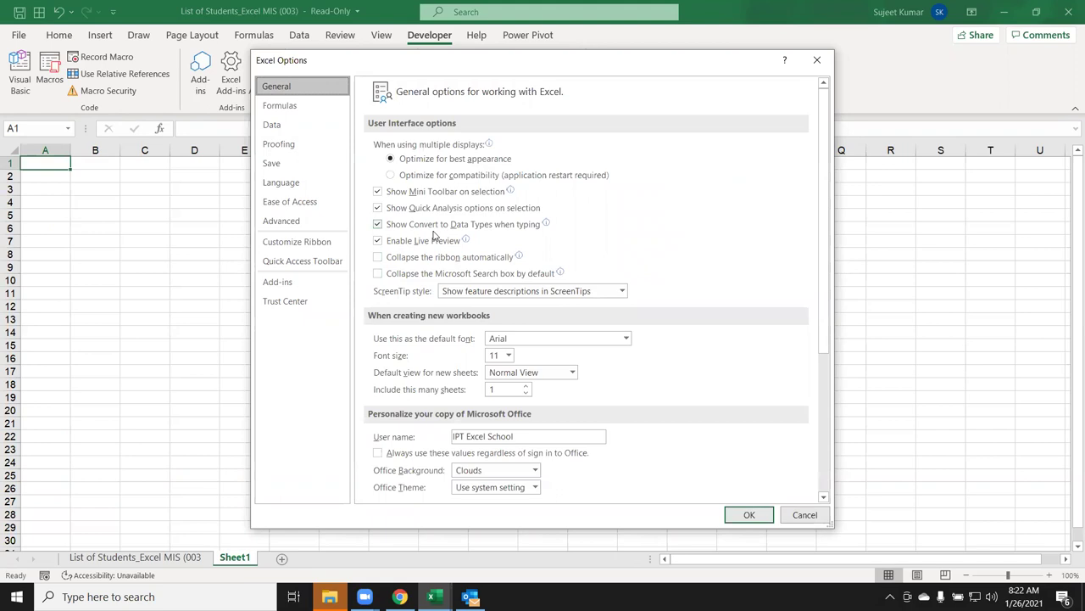
pyautogui.moveTo(434, 235)
pyautogui.click(824, 62)
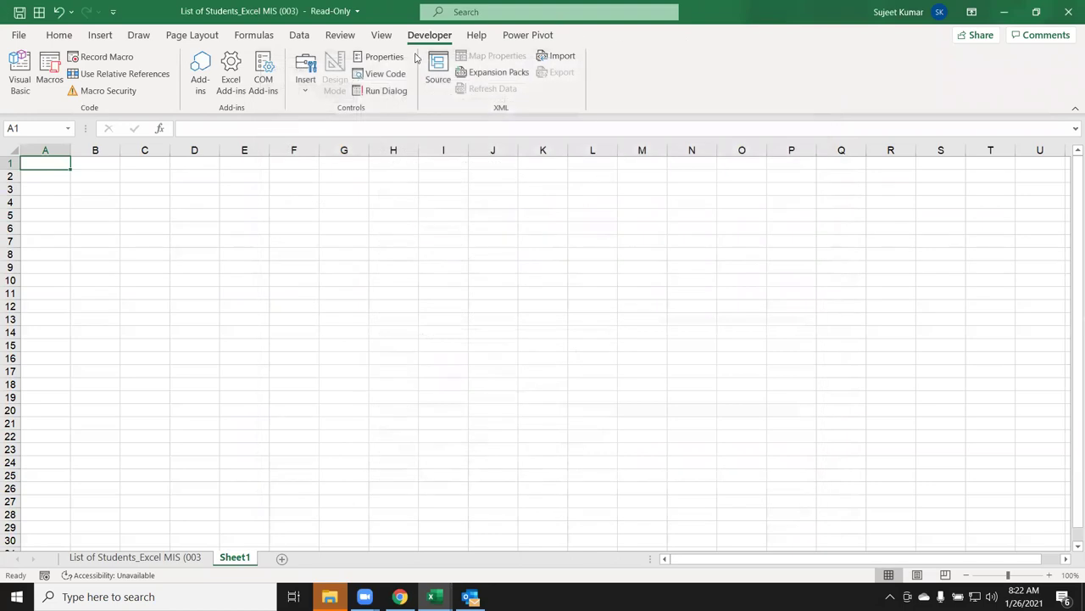
# Select cells H4, C3 and A1, then open the Macro Security settings.
pyautogui.click(411, 200)
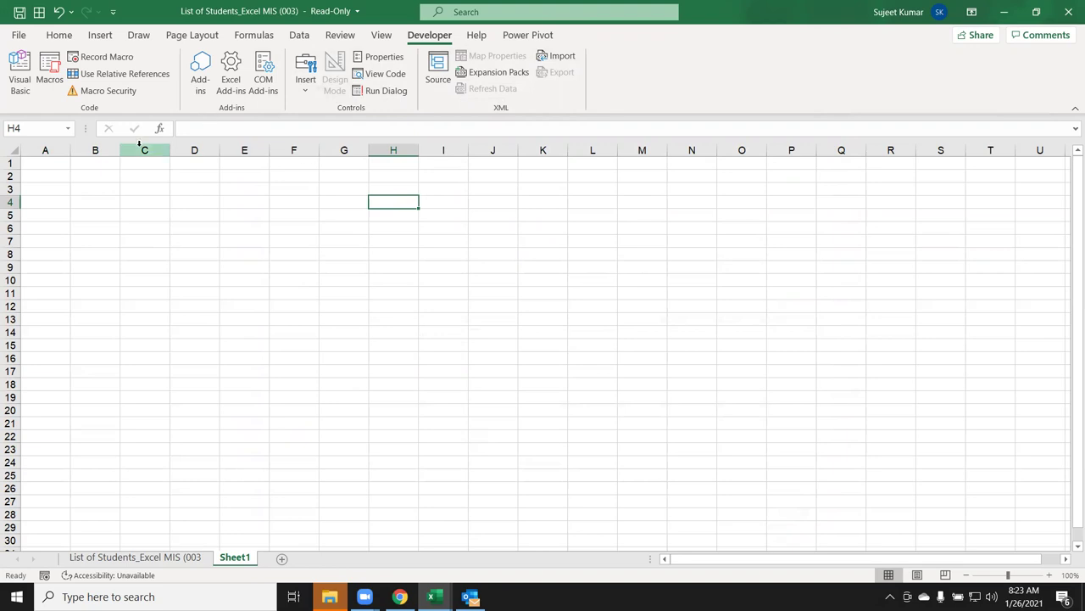
pyautogui.click(125, 186)
pyautogui.click(54, 169)
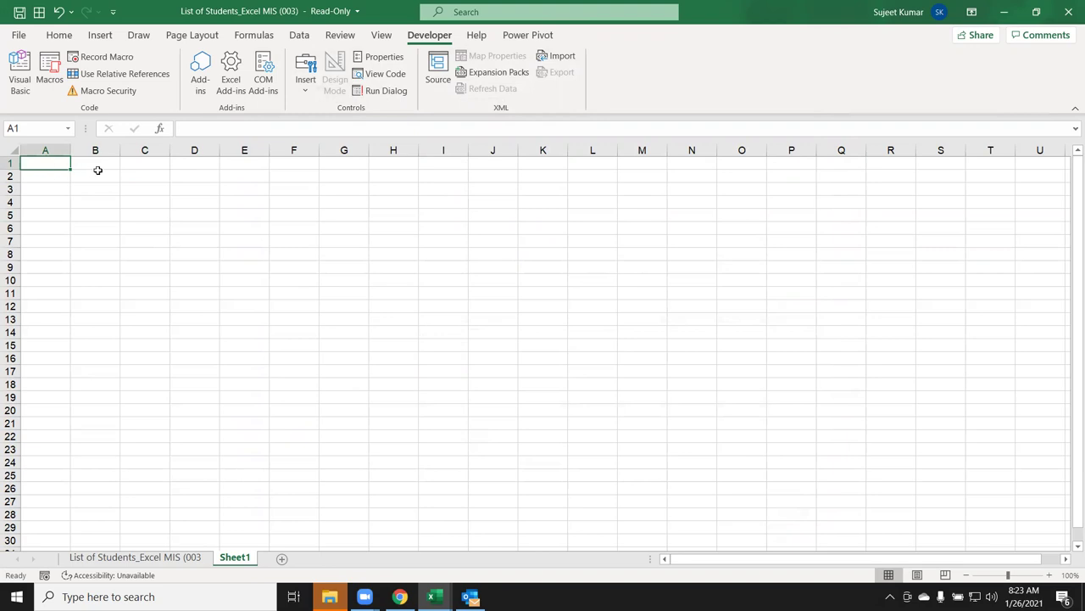
pyautogui.click(108, 91)
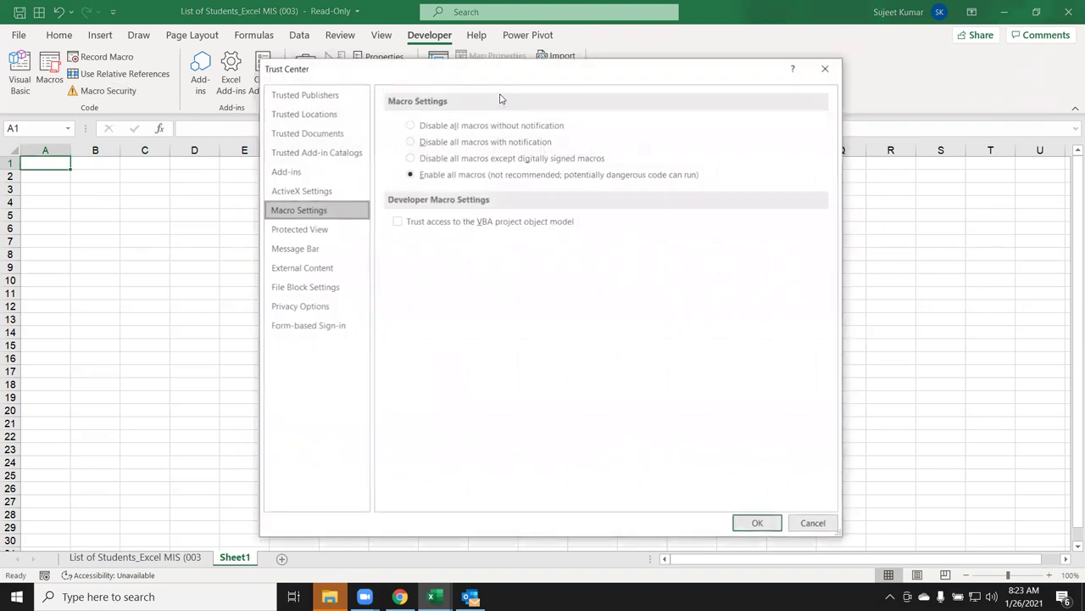
pyautogui.click(463, 180)
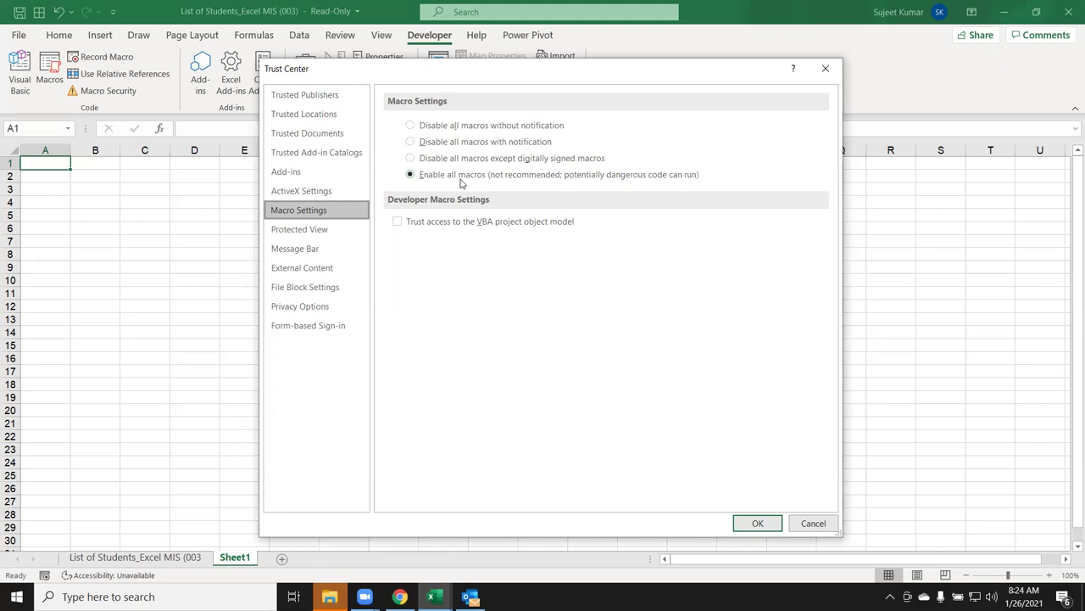
pyautogui.click(515, 143)
pyautogui.click(492, 175)
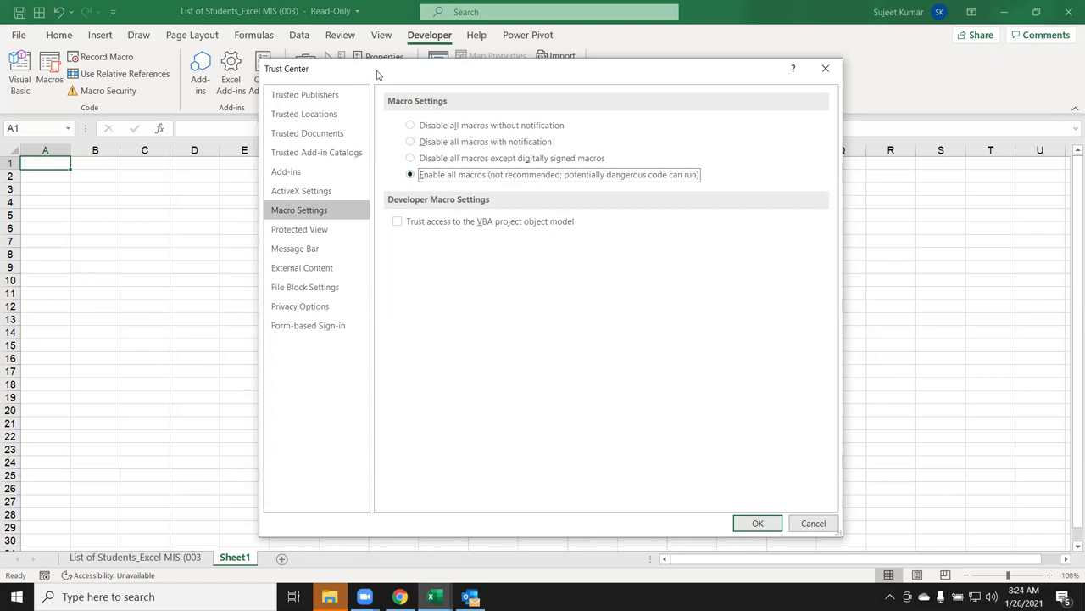
pyautogui.moveTo(379, 75); pyautogui.dragTo(359, 105)
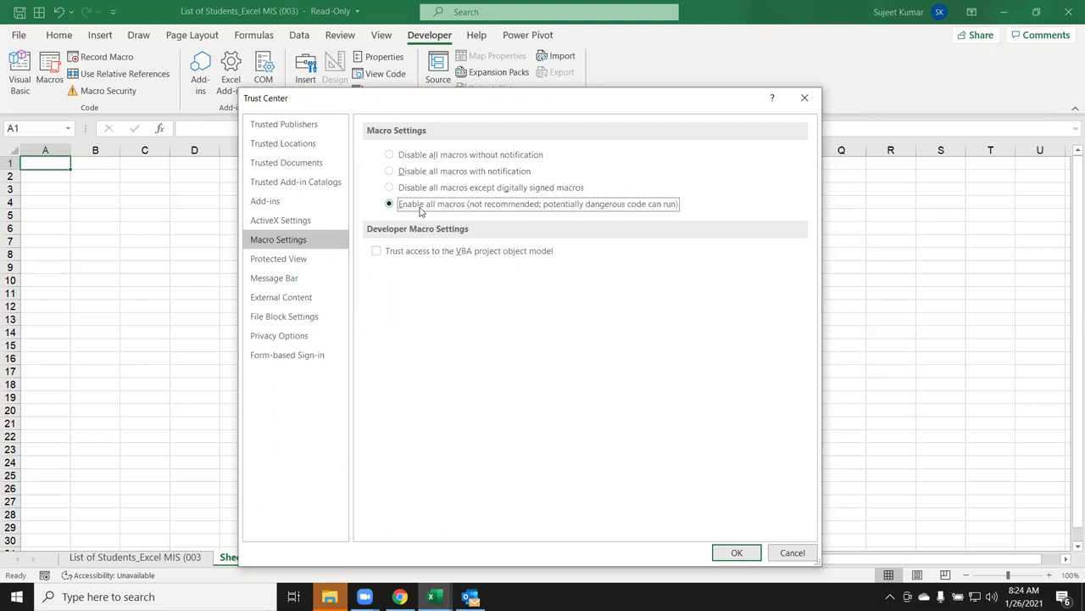
# Try Disable with notification, revert to Enable all macros, cancel, then reopen and close the Trust Center.
pyautogui.click(388, 171)
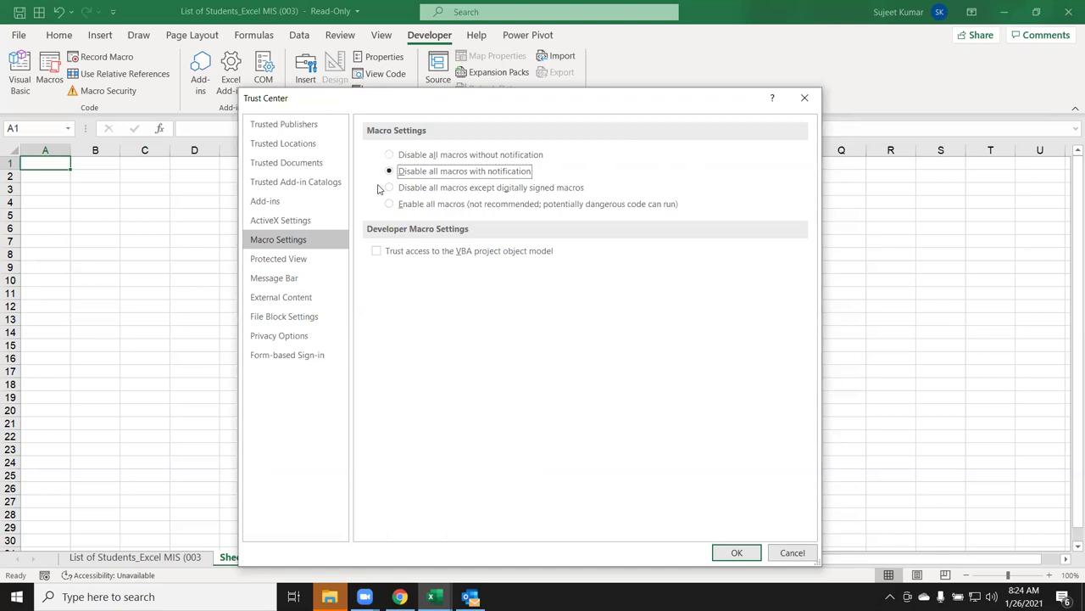
pyautogui.click(389, 203)
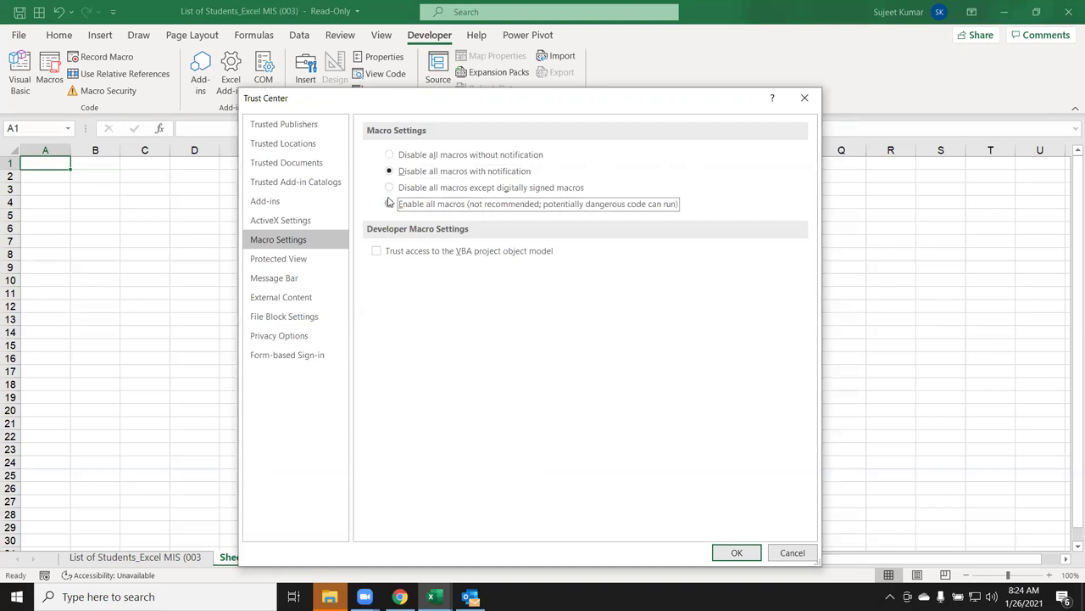
pyautogui.click(798, 554)
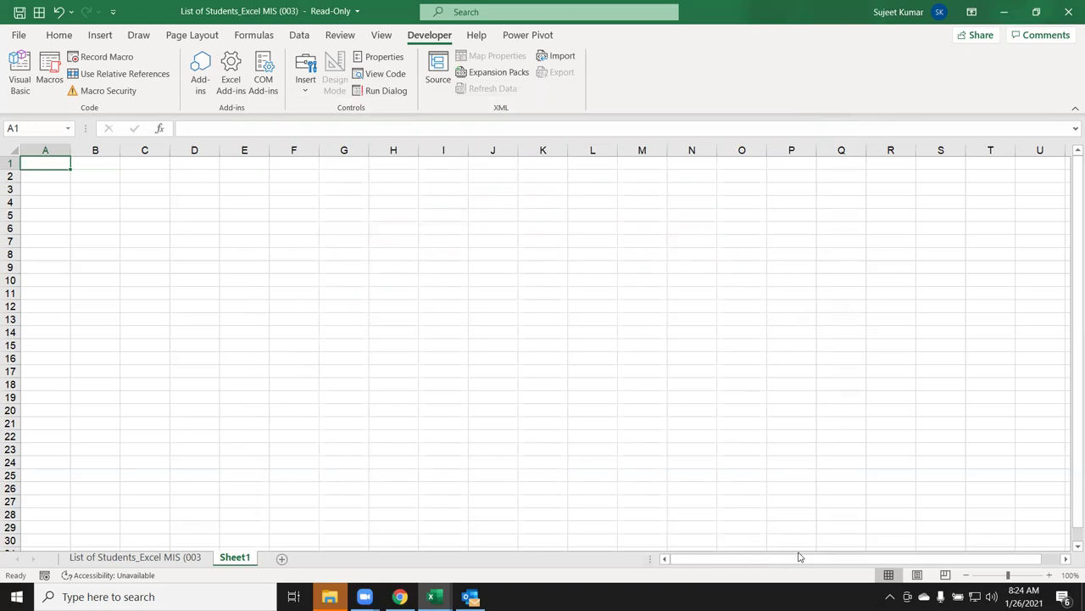
pyautogui.click(116, 93)
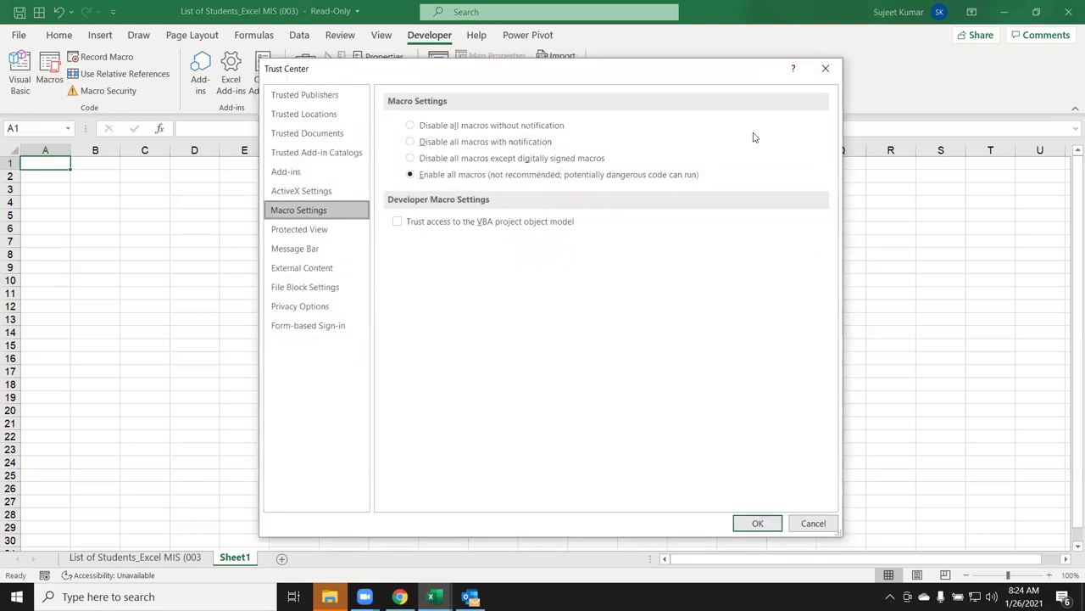
pyautogui.click(825, 67)
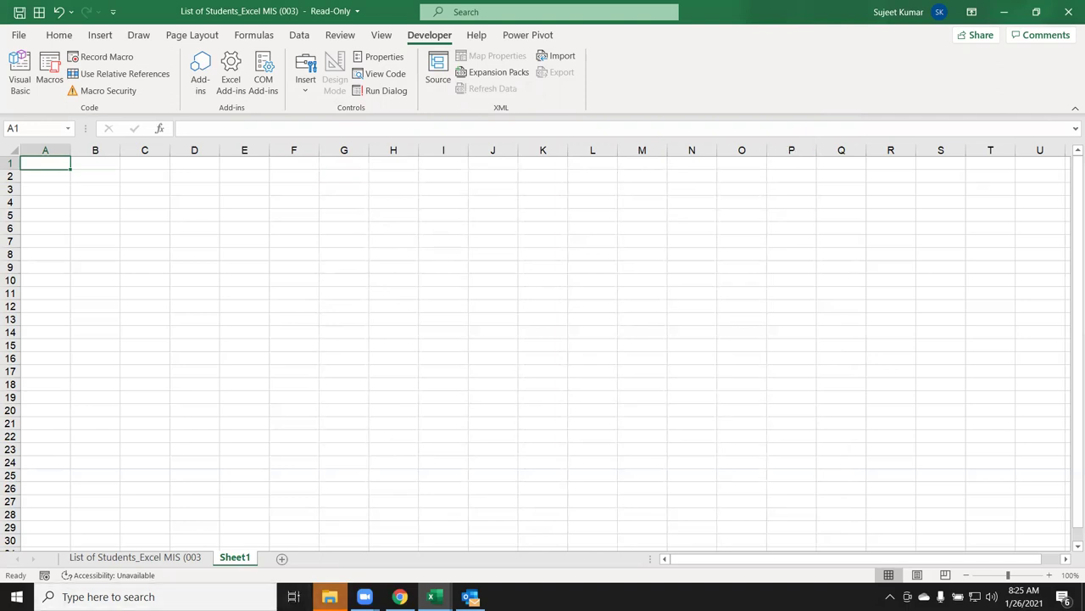
# Enter .xlsm in cell H10 and .xlsa in cell H11.
pyautogui.click(329, 594)
pyautogui.click(329, 592)
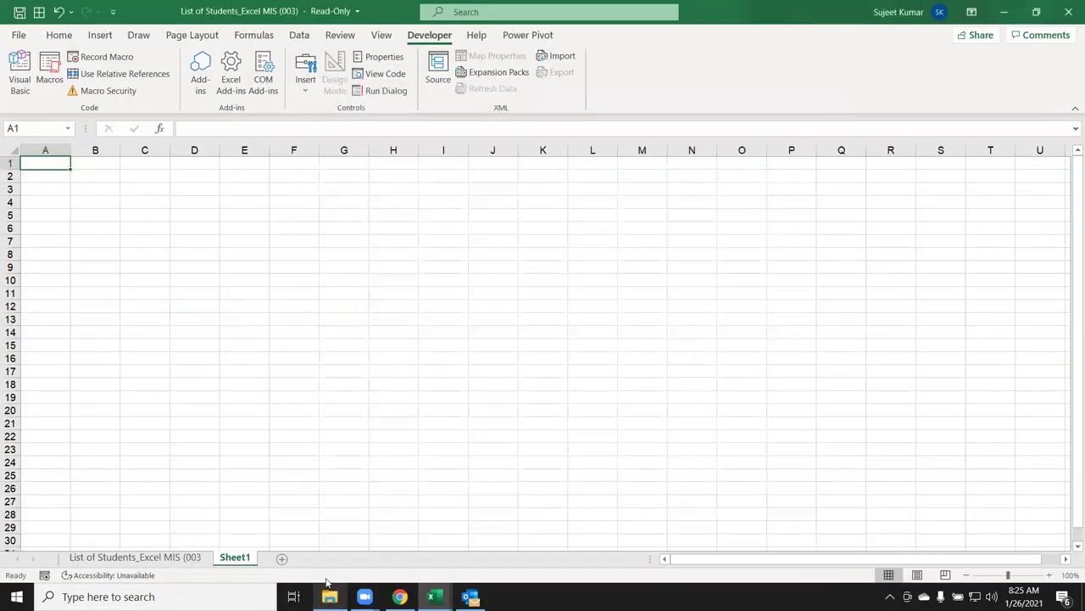
pyautogui.click(379, 280)
pyautogui.write('.xls')
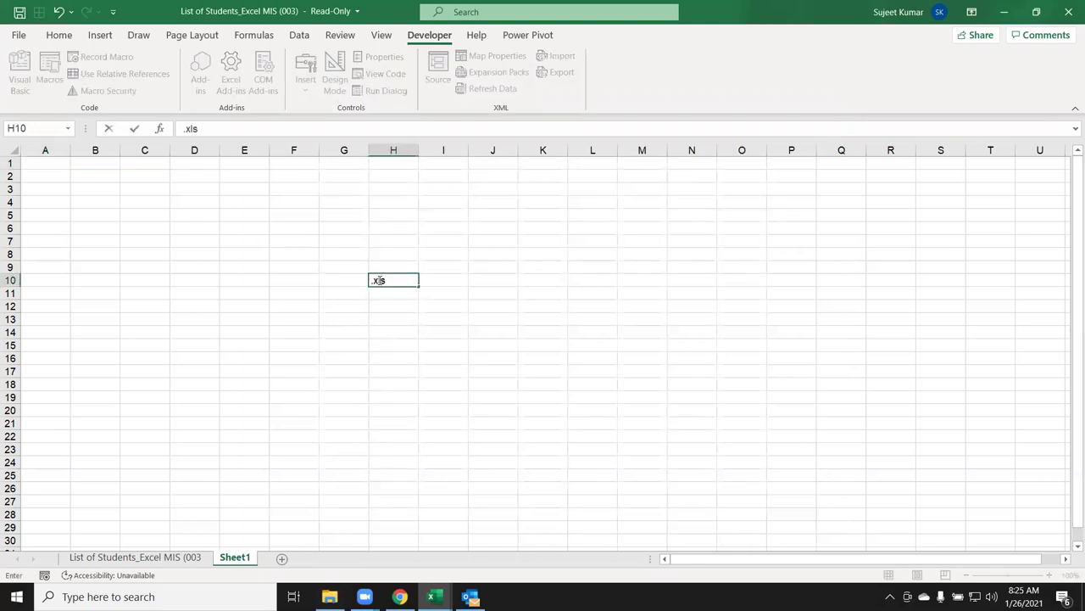
pyautogui.write('m')
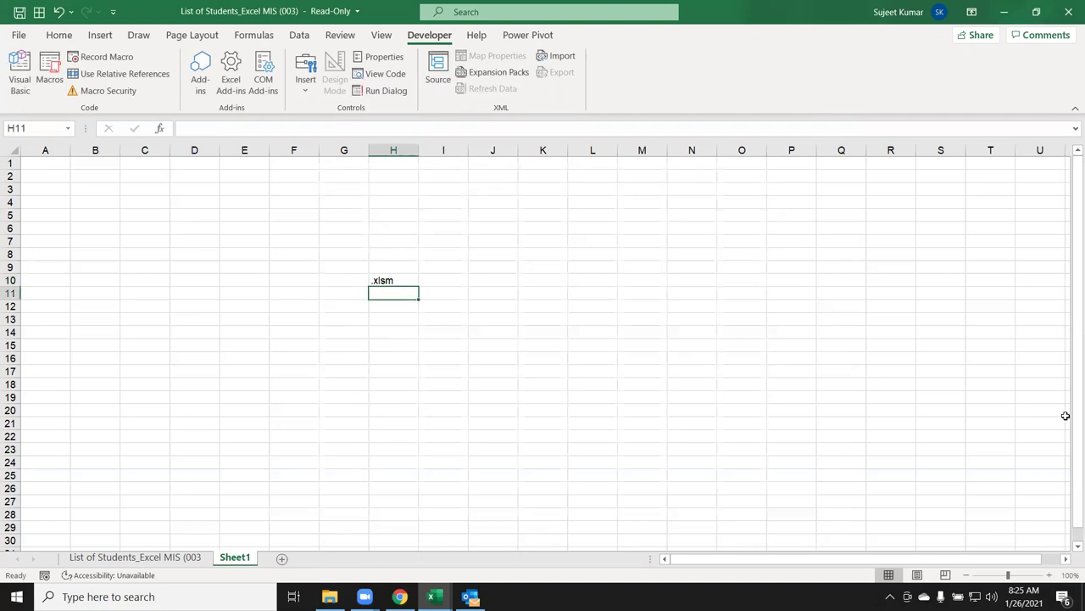
pyautogui.write('.xlsm')
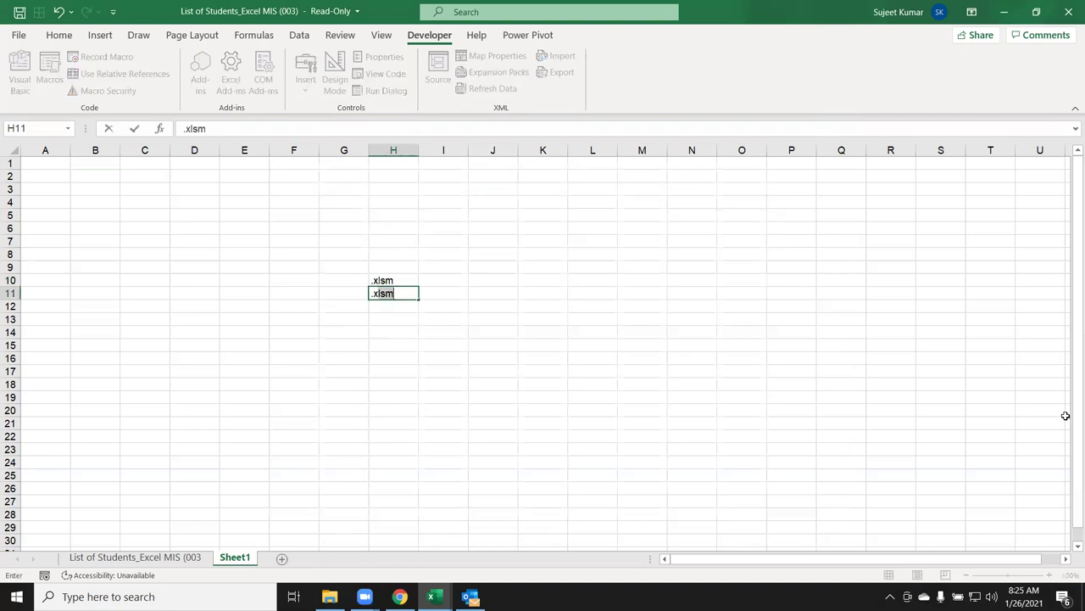
pyautogui.press('BackSpace')
pyautogui.write('a')
pyautogui.press('Return')
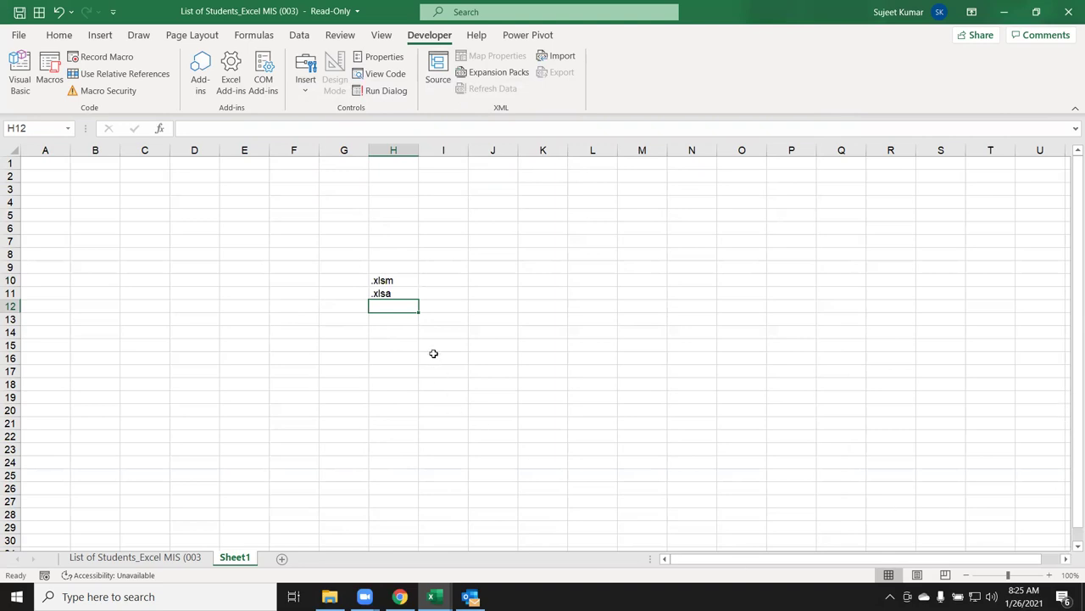
# Select the H10 and H11 entries and nearby cells, then minimize Excel.
pyautogui.moveTo(383, 282); pyautogui.dragTo(383, 294)
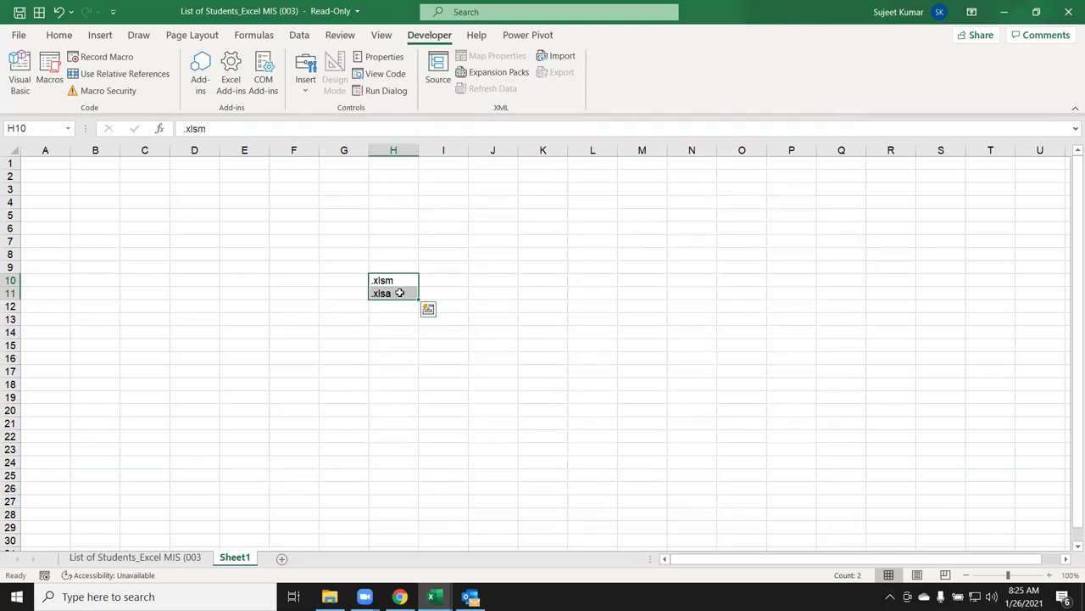
pyautogui.click(396, 281)
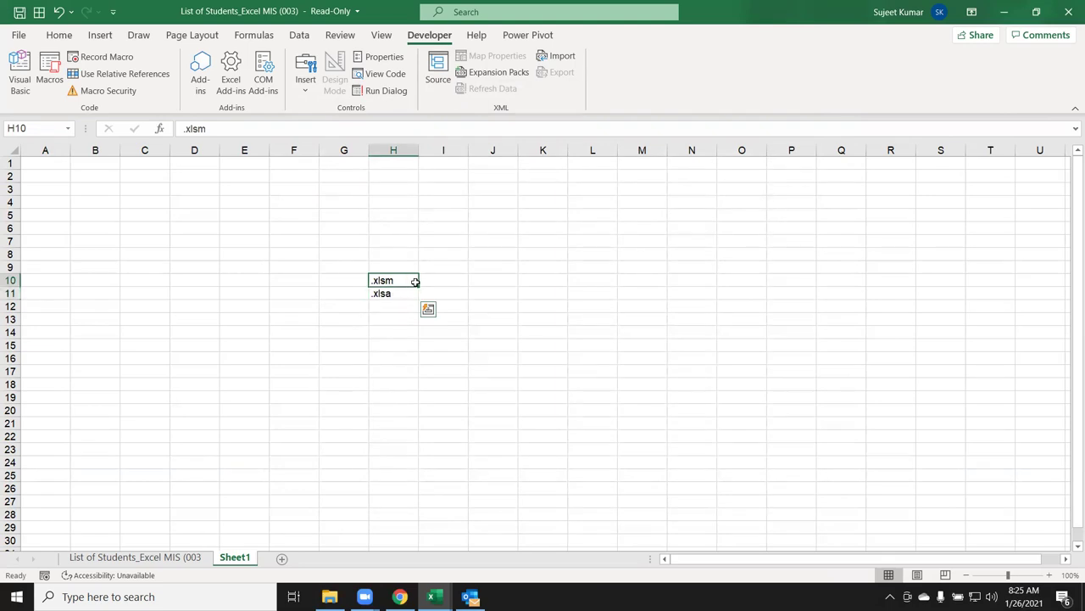
pyautogui.moveTo(416, 282); pyautogui.dragTo(454, 282)
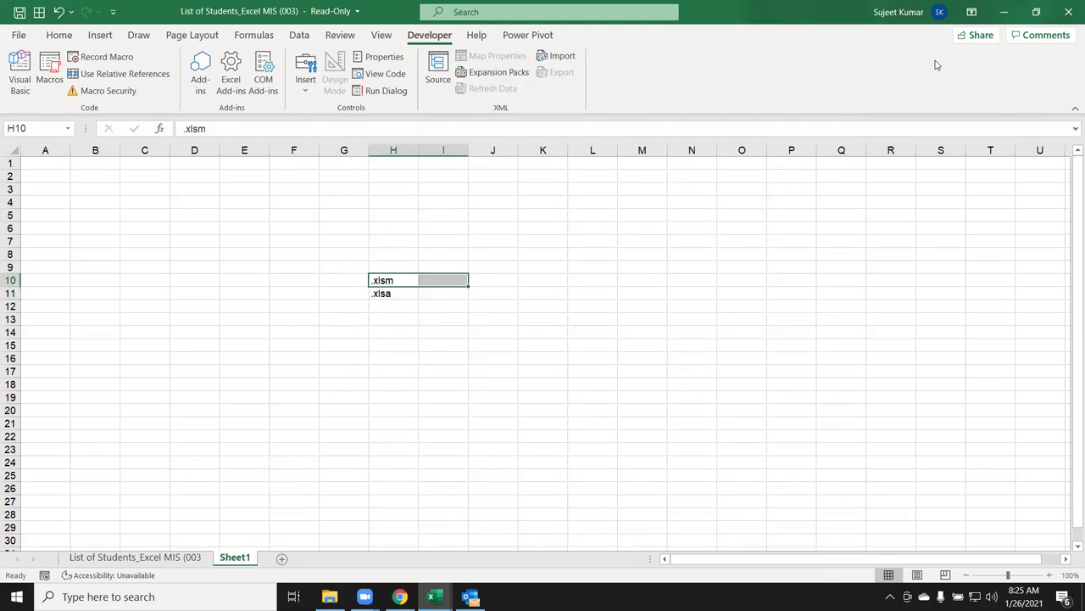
pyautogui.moveTo(381, 294); pyautogui.dragTo(430, 293)
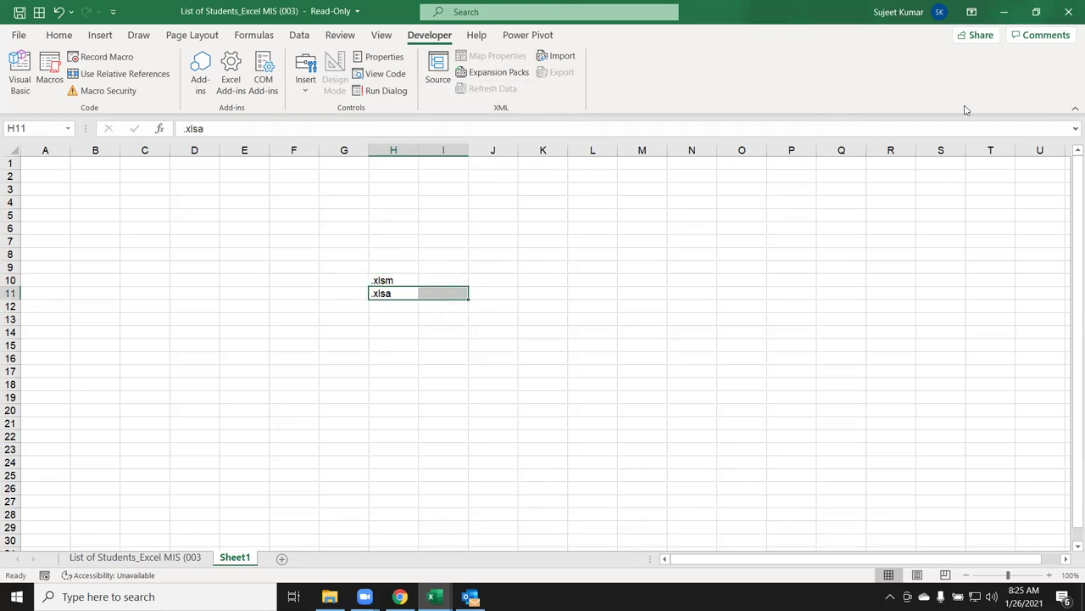
pyautogui.click(1005, 14)
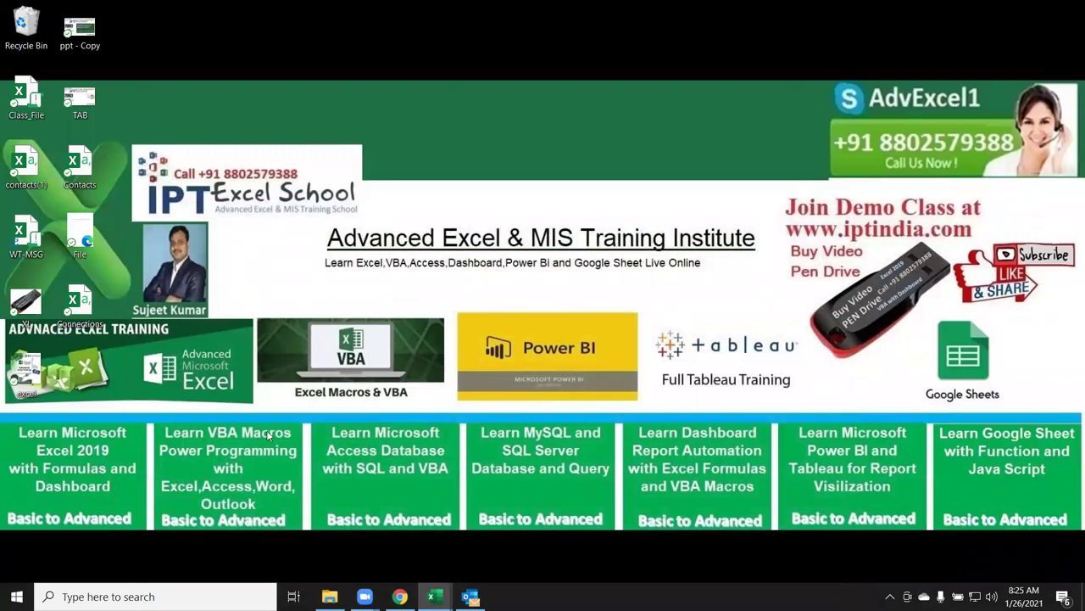
# Browse the Desktop folder's files, including Class_File and Connections, then go to Documents.
pyautogui.click(330, 596)
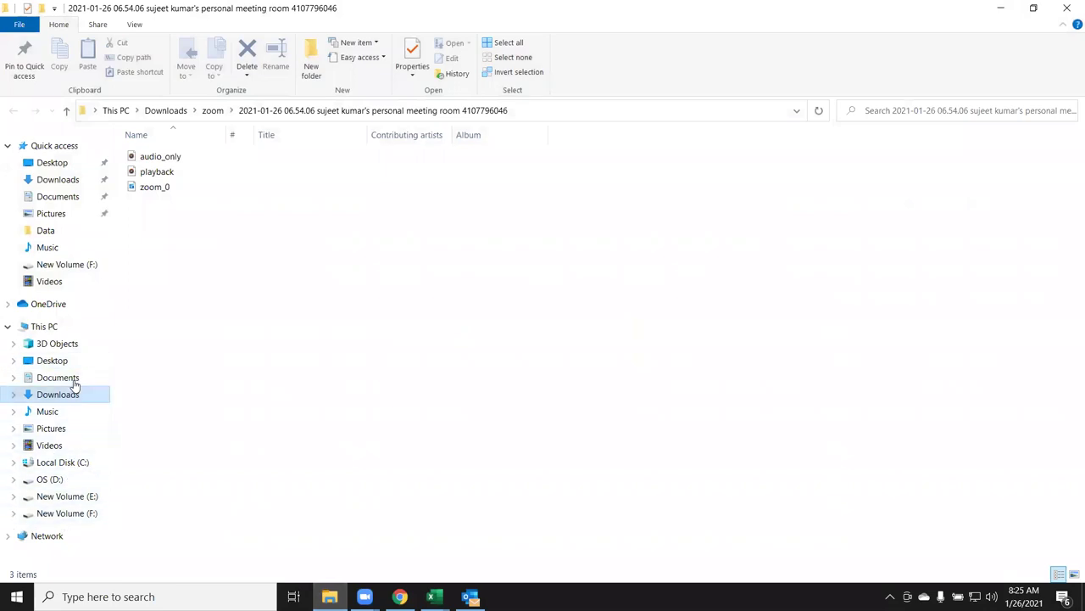
pyautogui.click(53, 360)
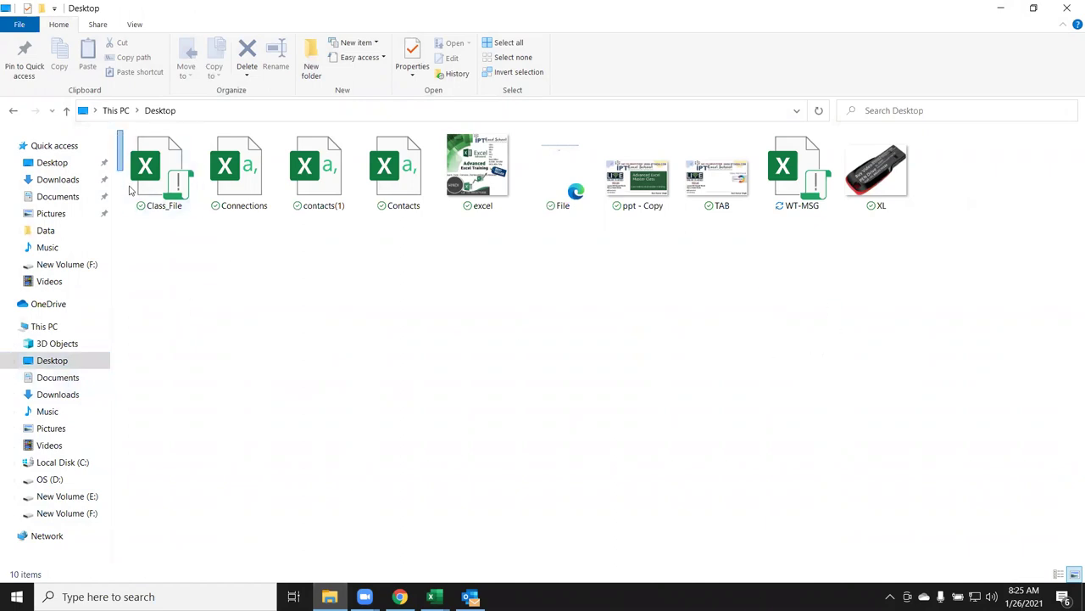
pyautogui.doubleClick(172, 212)
pyautogui.moveTo(119, 132)
pyautogui.mouseDown()
pyautogui.moveTo(194, 243)
pyautogui.moveTo(204, 238)
pyautogui.moveTo(120, 136)
pyautogui.mouseUp()
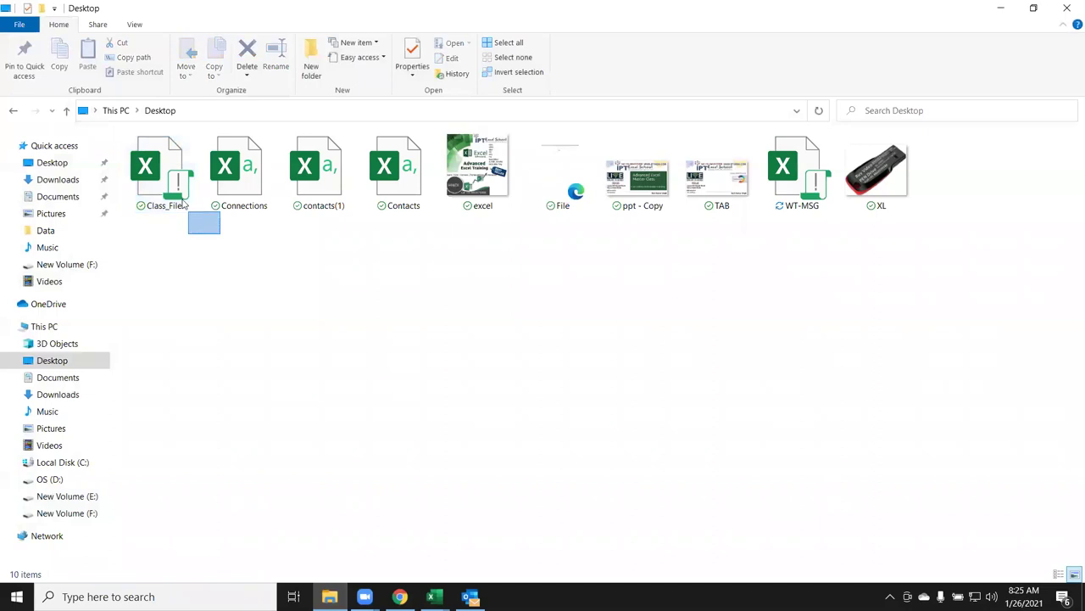
pyautogui.click(179, 289)
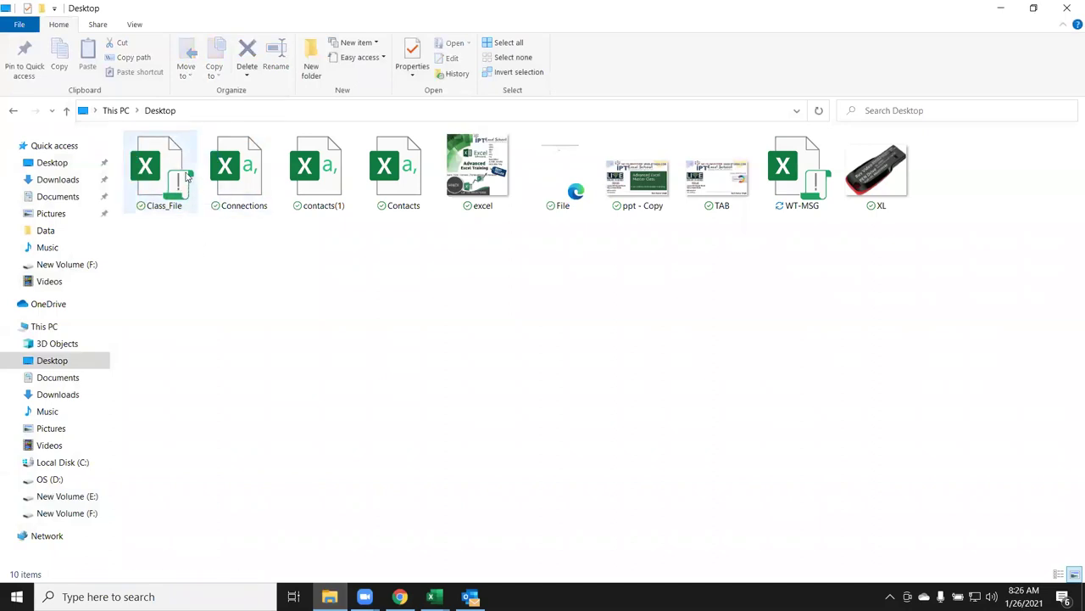
pyautogui.moveTo(187, 177)
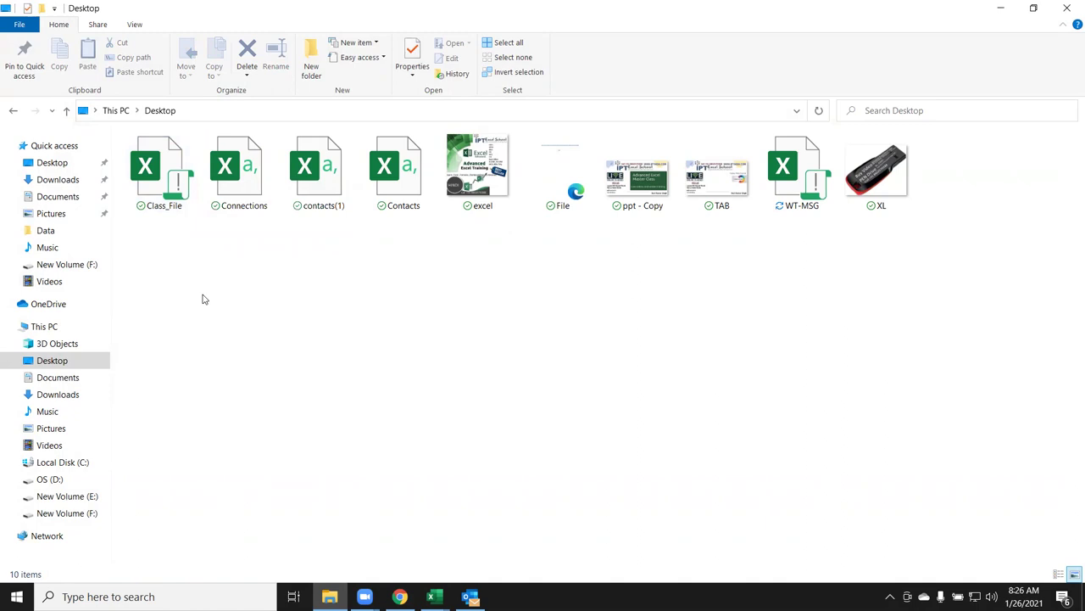
pyautogui.click(66, 379)
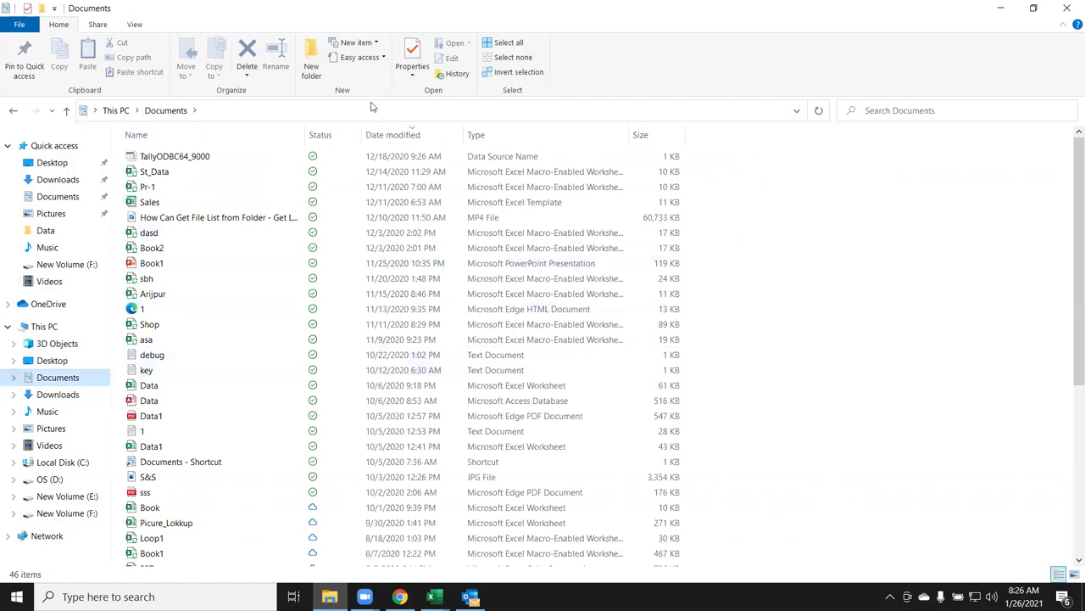
# Show the Documents files as Large icons and select the Book, Data1 and Data Excel files.
pyautogui.click(134, 25)
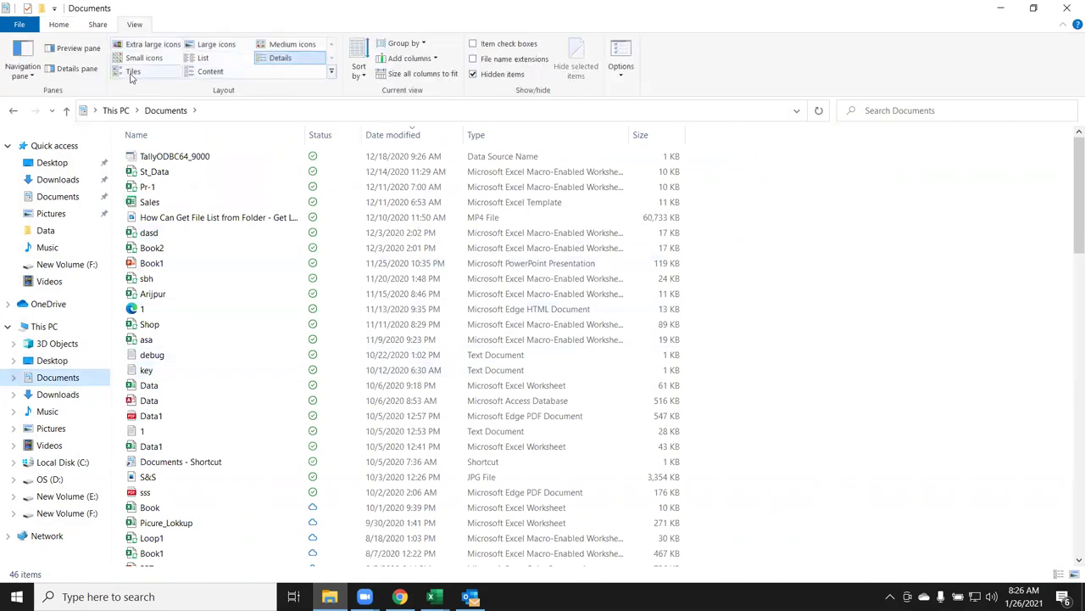
pyautogui.click(188, 48)
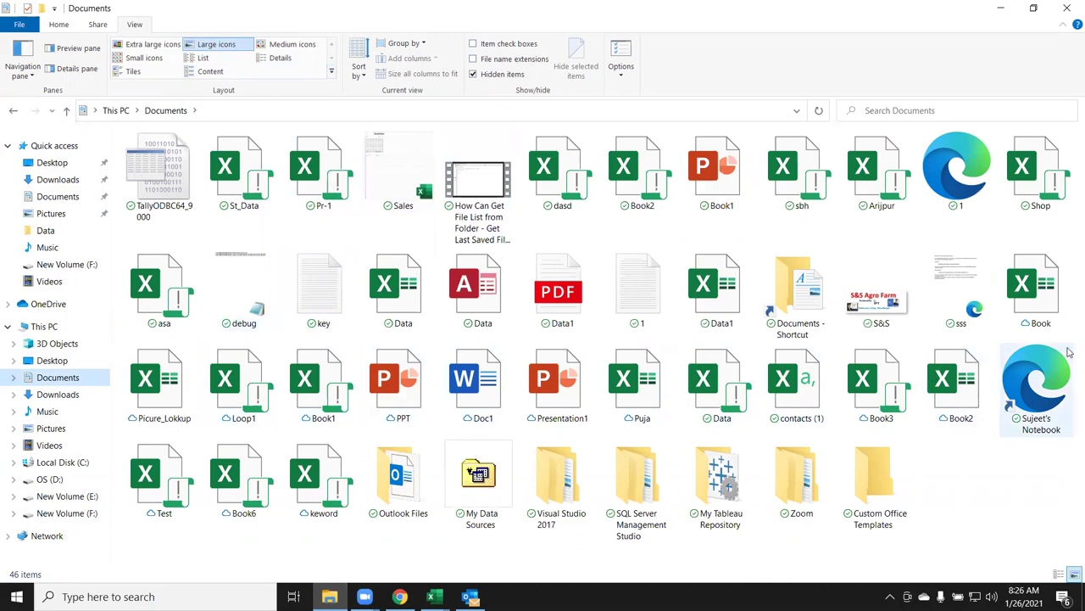
pyautogui.click(1058, 303)
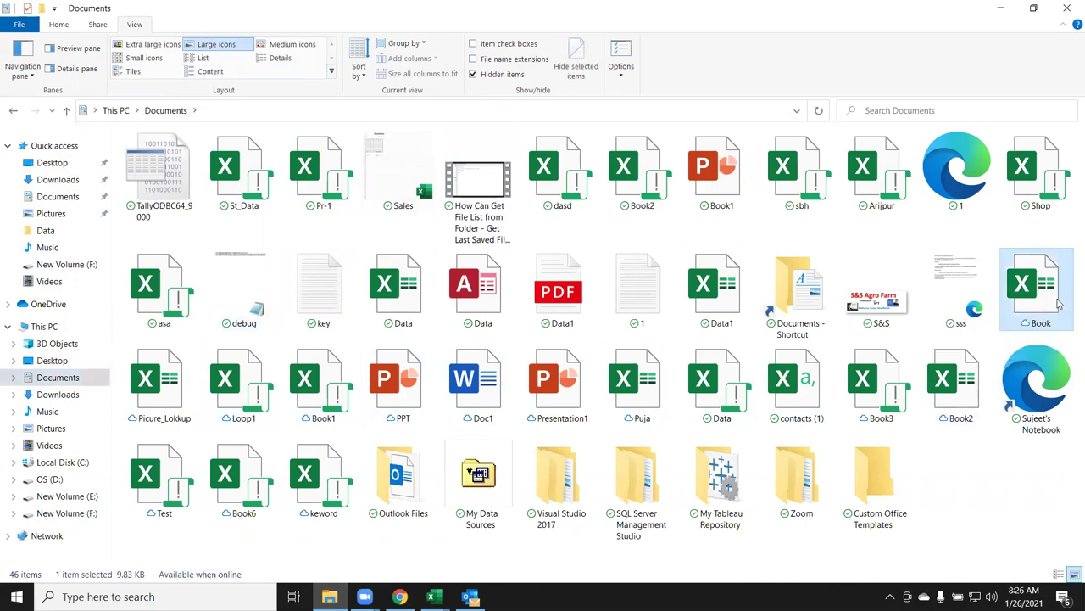
pyautogui.click(704, 288)
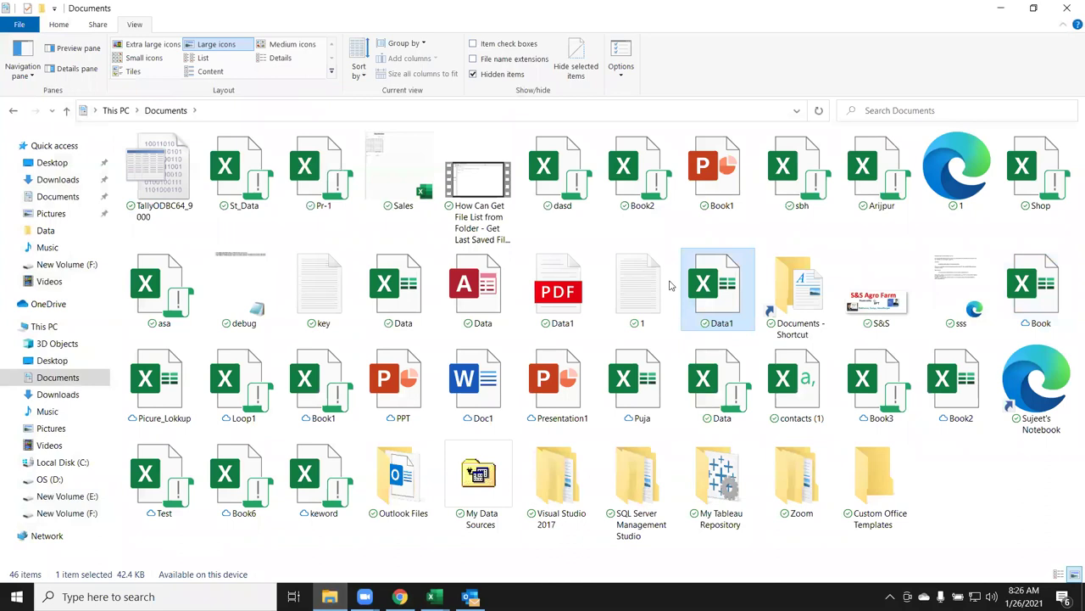
pyautogui.click(385, 282)
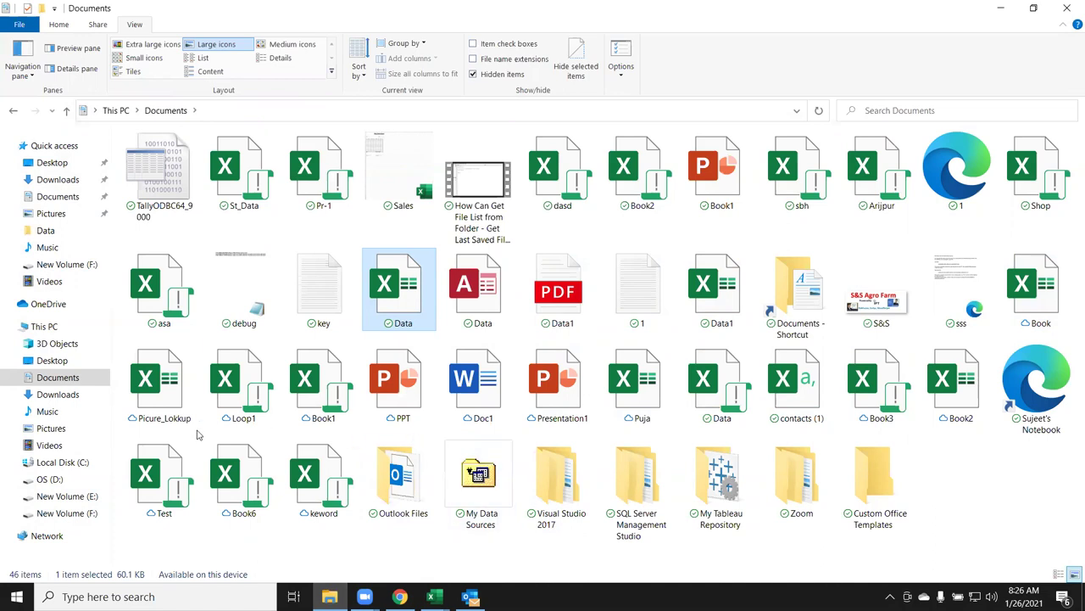
# Visit Downloads, close File Explorer, and bring the WT-MSG workbook to the front.
pyautogui.click(53, 397)
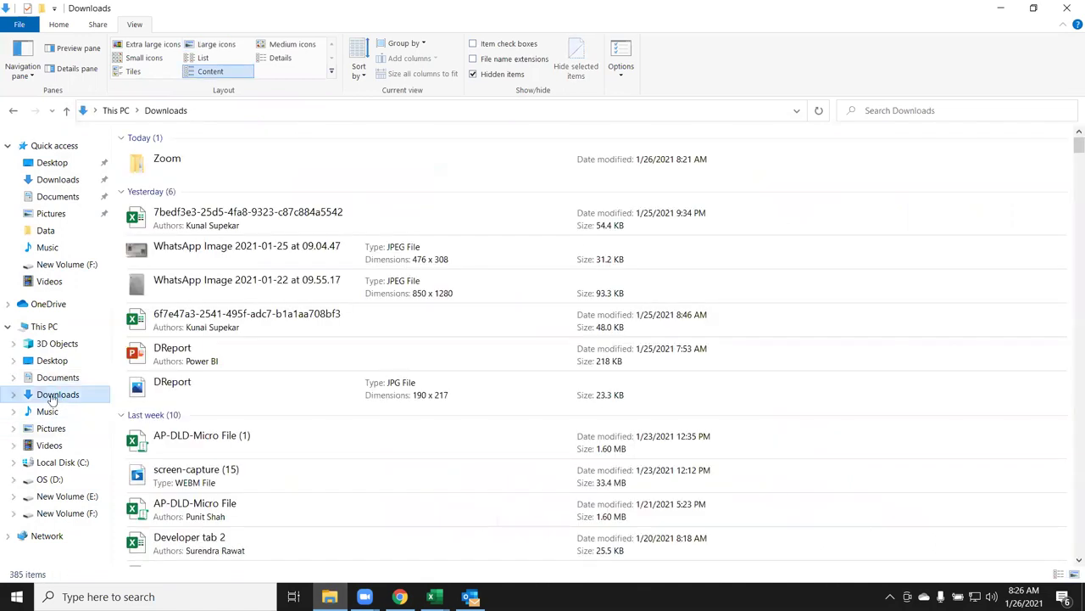
pyautogui.click(1052, 15)
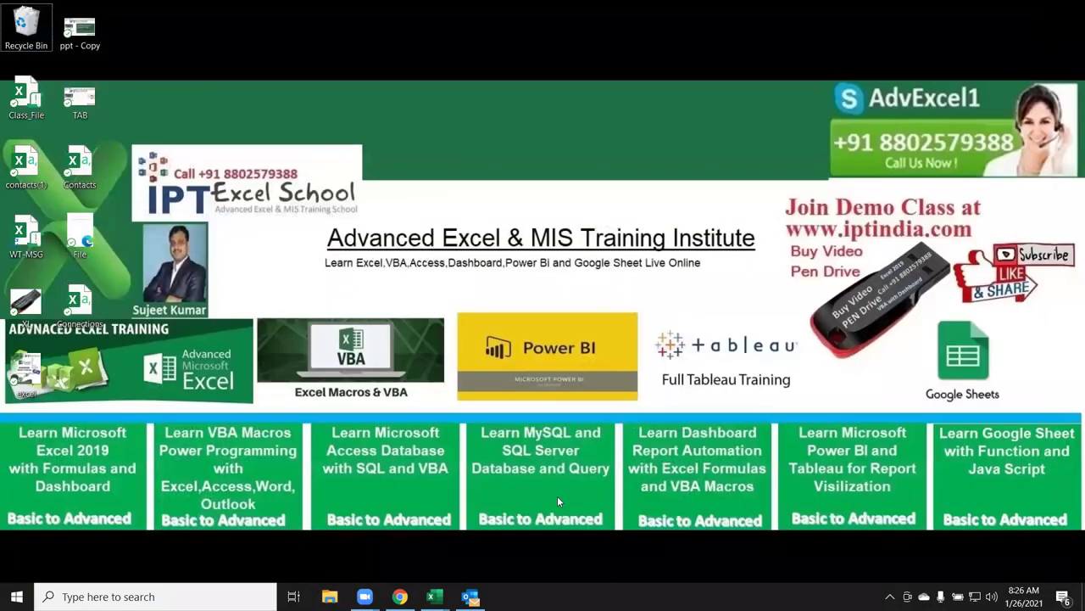
pyautogui.moveTo(440, 593)
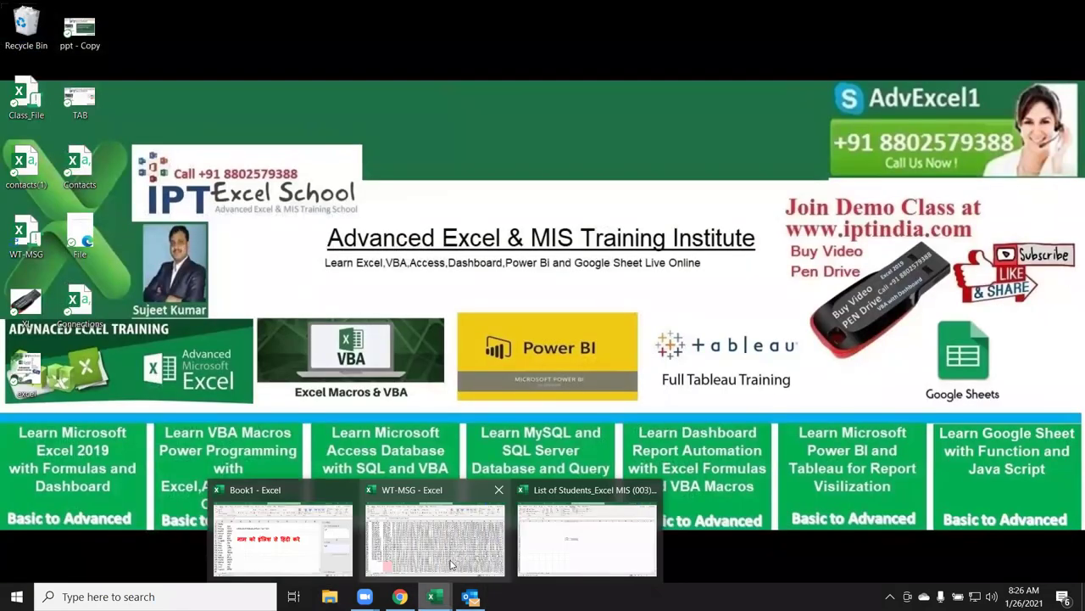
pyautogui.click(387, 562)
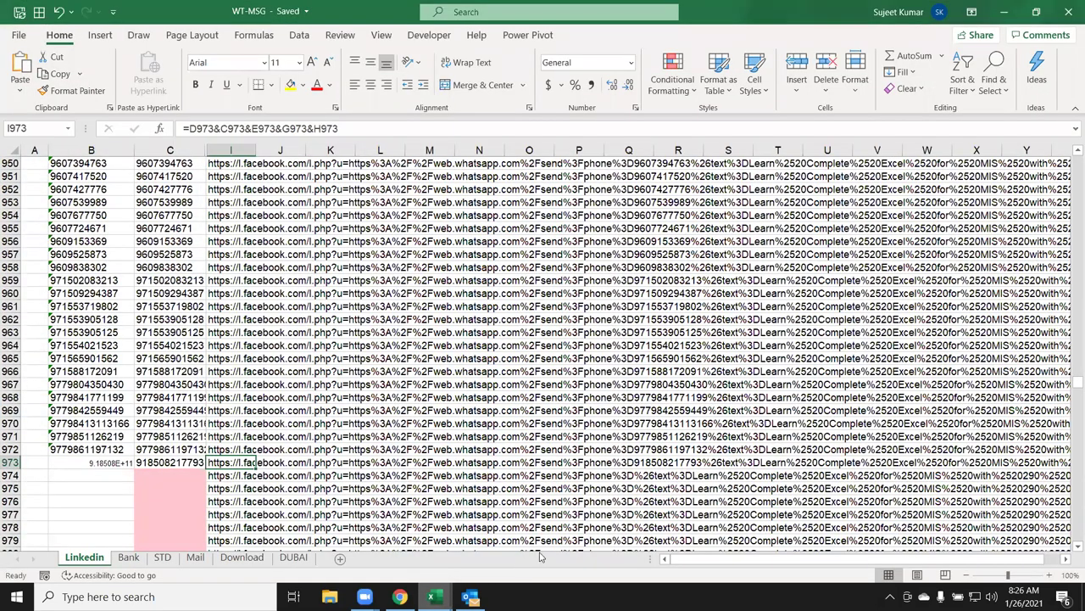
# In List of Students, open the VBA editor, review the rr macro code, and maximize the editor.
pyautogui.moveTo(432, 596)
pyautogui.click(585, 525)
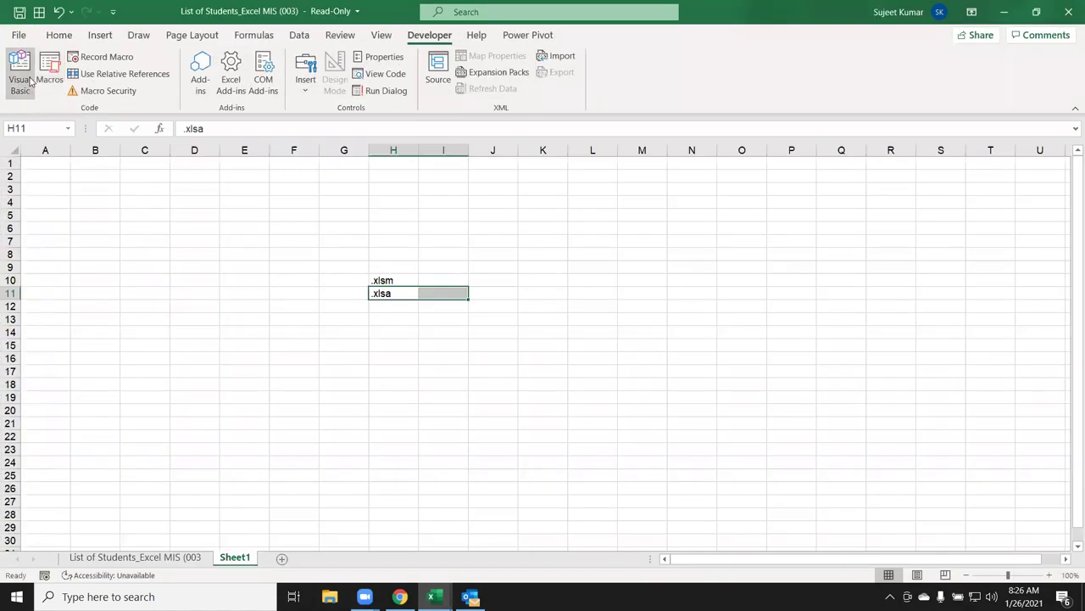
pyautogui.click(30, 80)
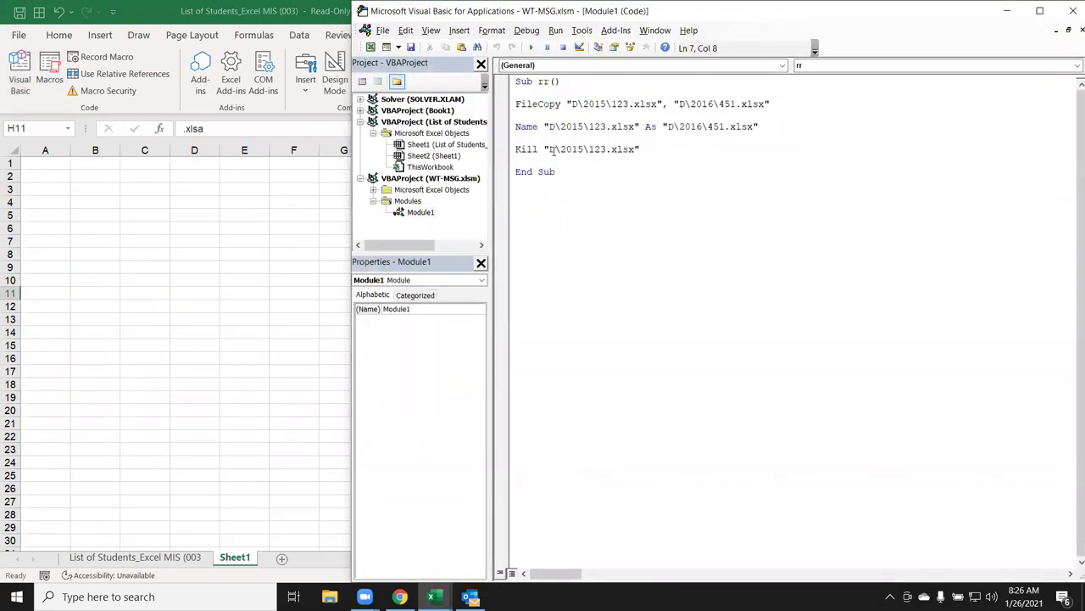
pyautogui.moveTo(567, 170); pyautogui.dragTo(494, 85)
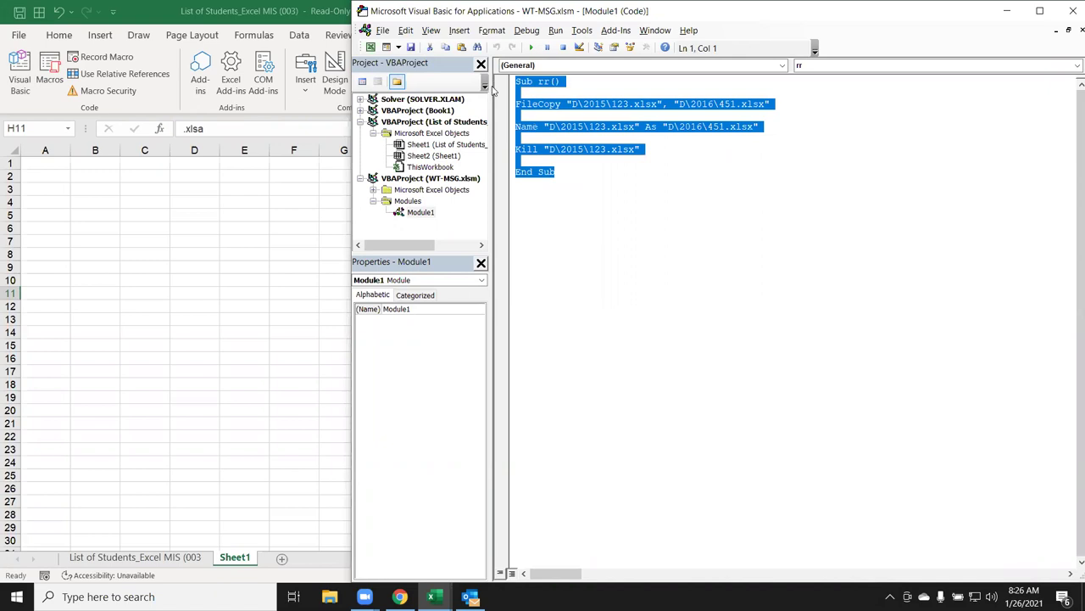
pyautogui.click(548, 126)
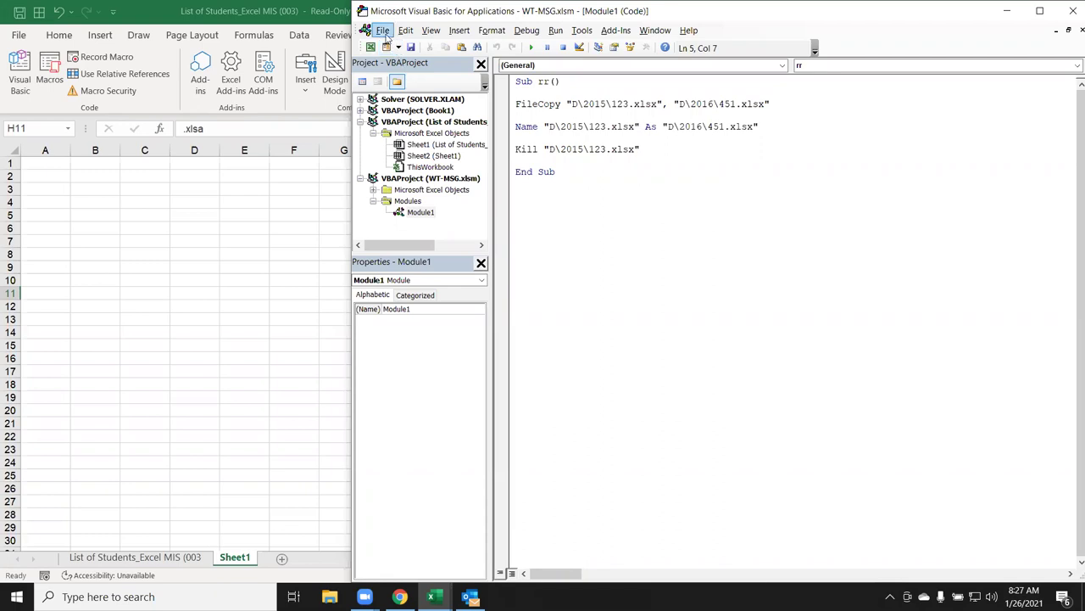
pyautogui.doubleClick(911, 19)
pyautogui.click(364, 183)
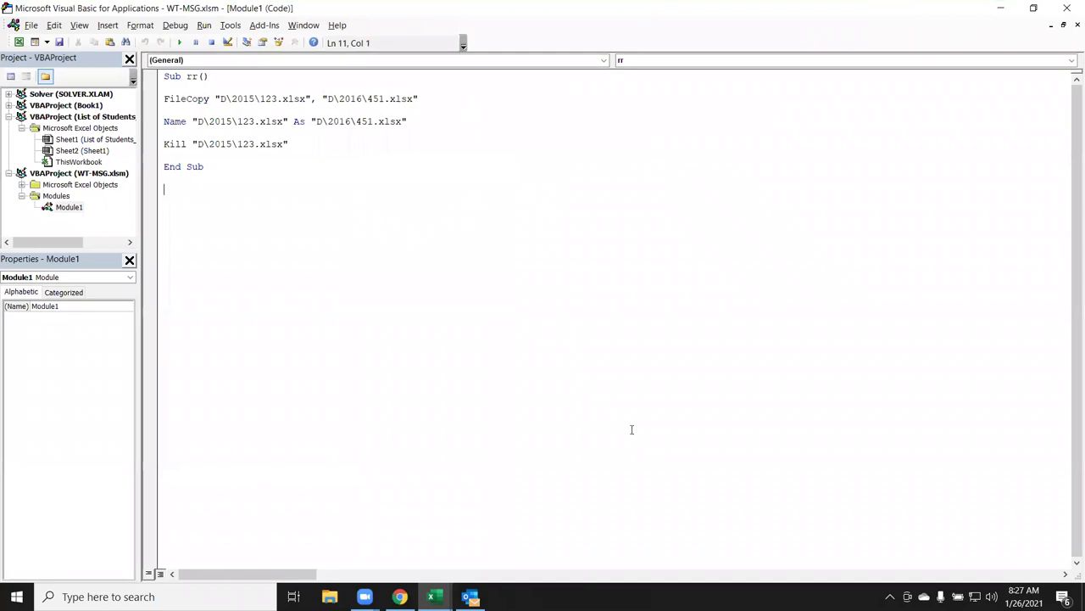
# Switch to the WT-MSG workbook and open its File page.
pyautogui.click(434, 597)
pyautogui.click(364, 543)
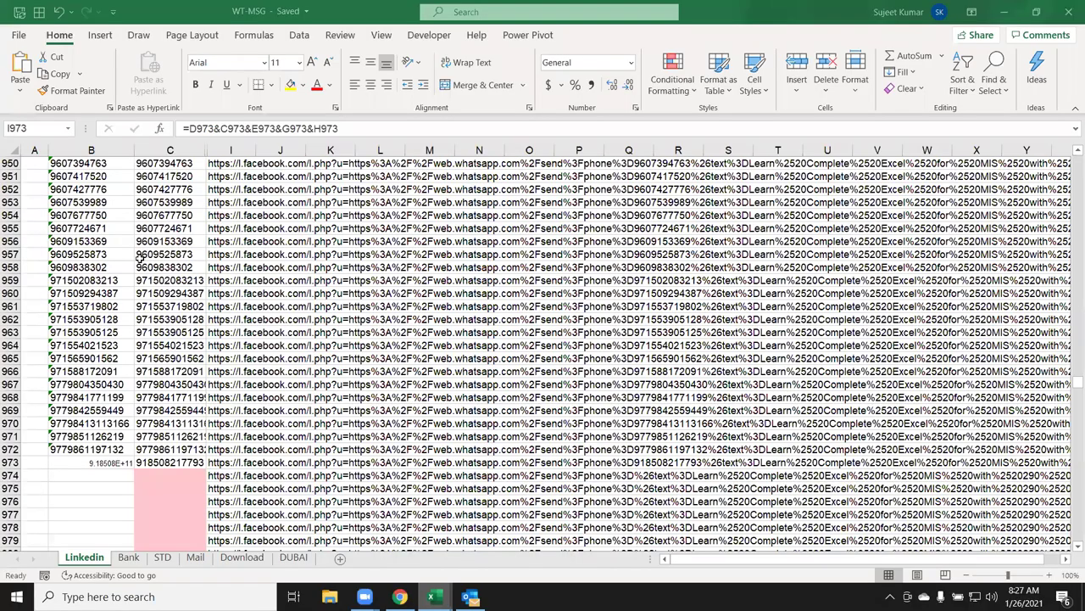
pyautogui.click(14, 38)
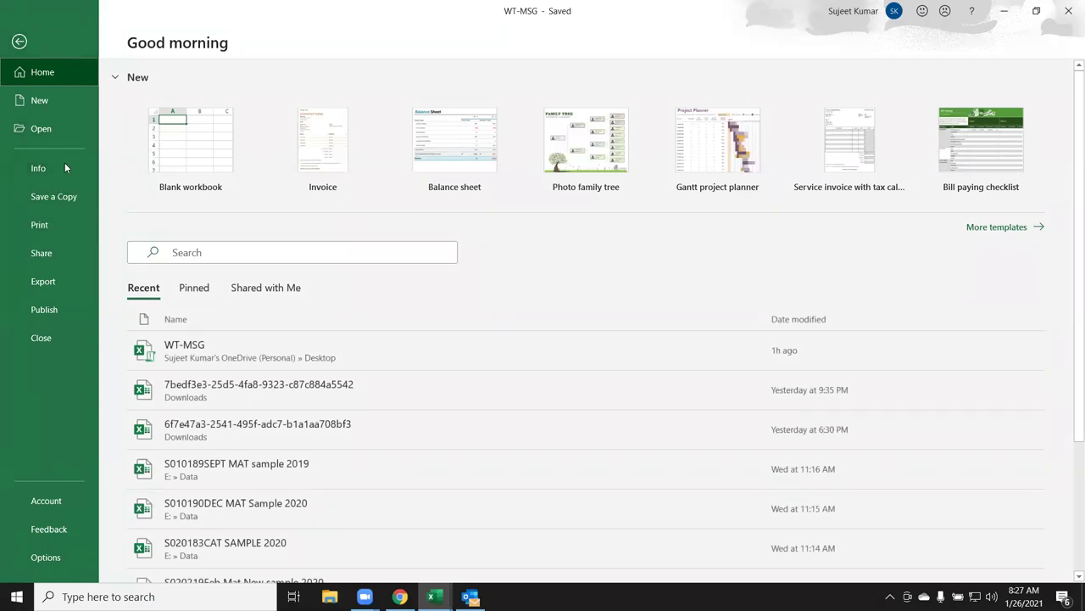
pyautogui.click(65, 195)
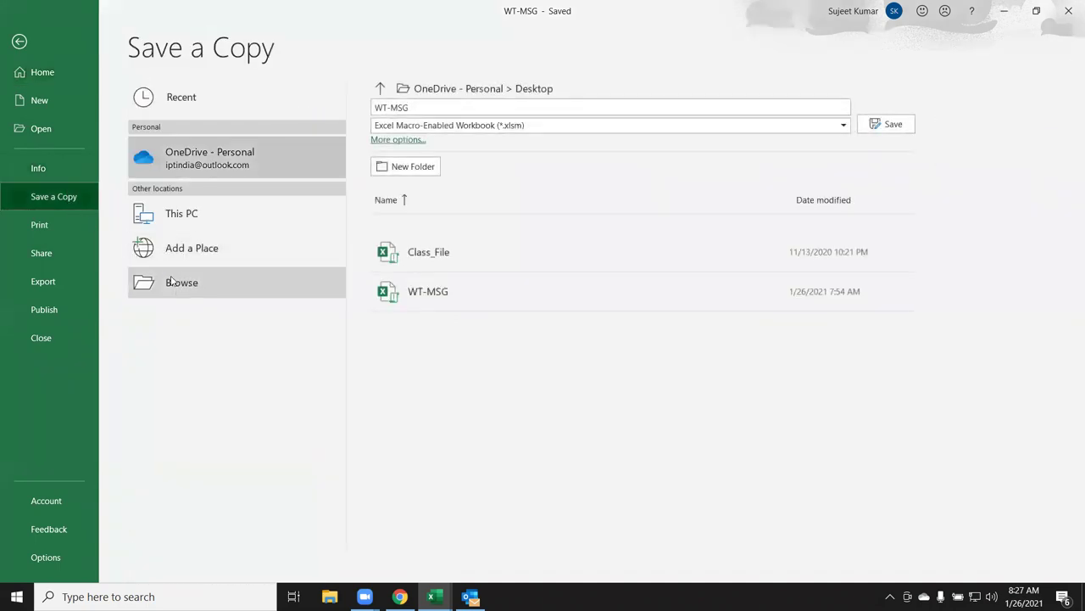
pyautogui.click(178, 289)
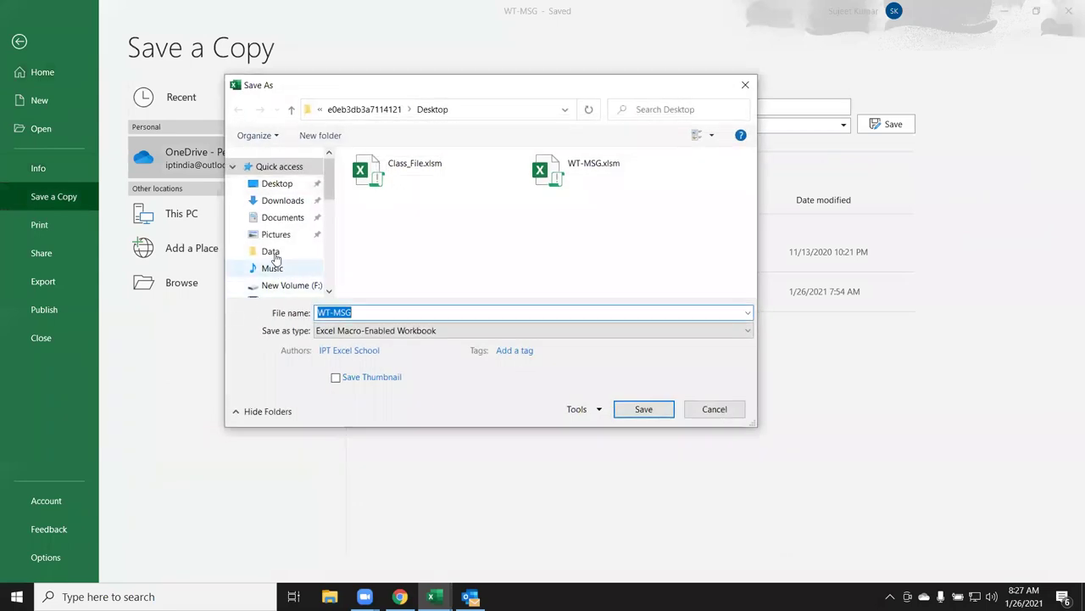
pyautogui.click(280, 219)
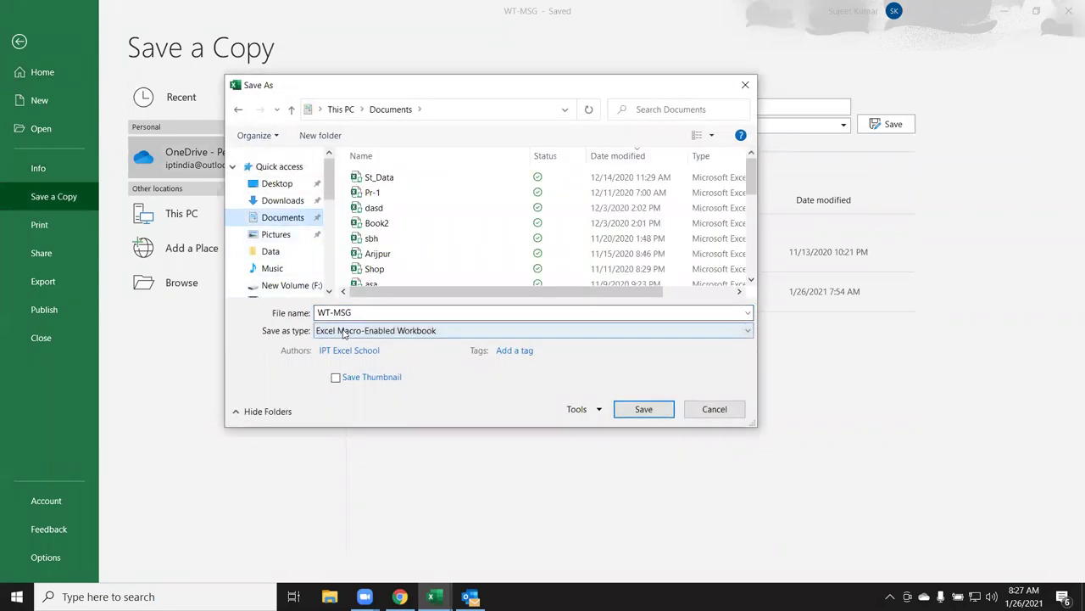
pyautogui.click(344, 333)
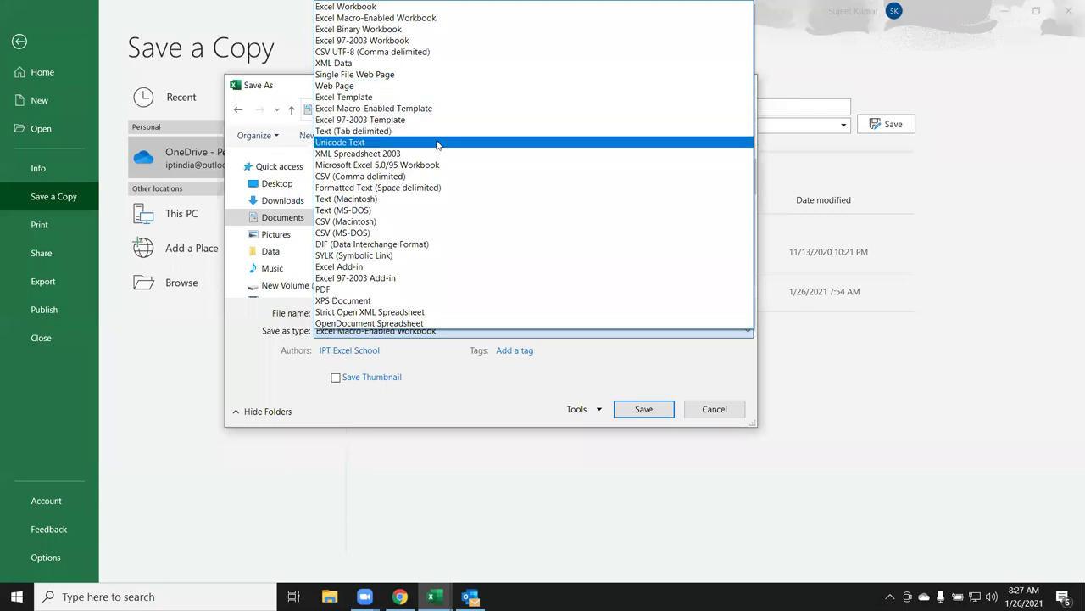
pyautogui.click(436, 268)
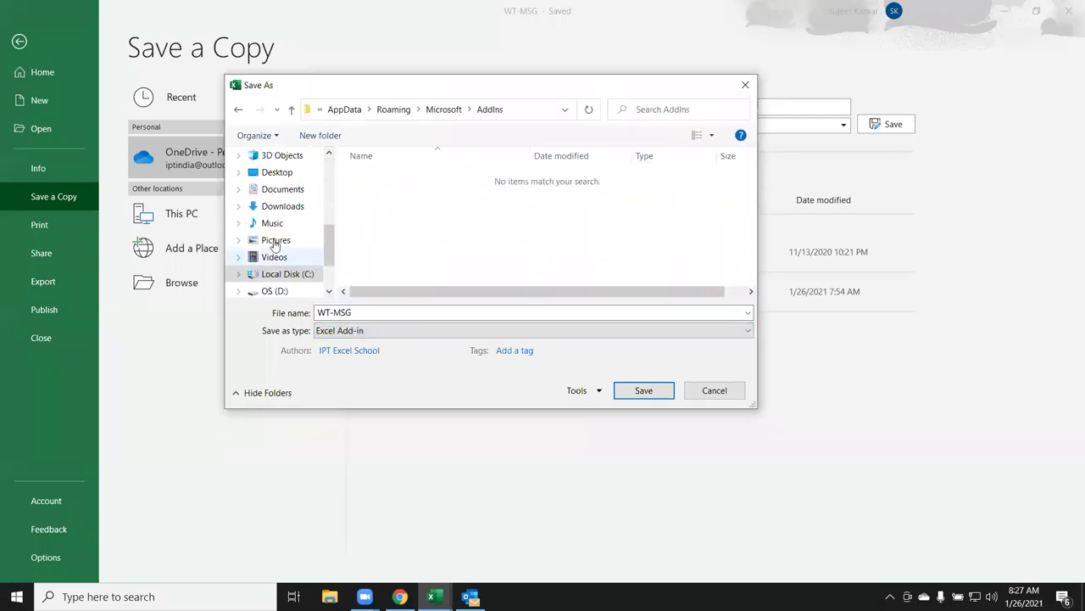
pyautogui.click(273, 191)
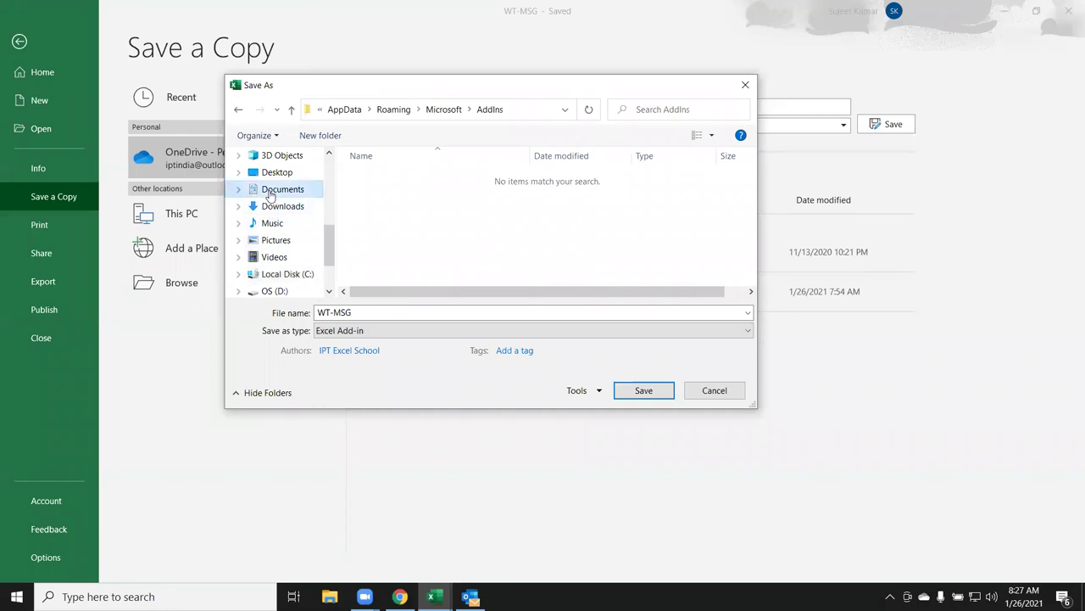
pyautogui.click(642, 395)
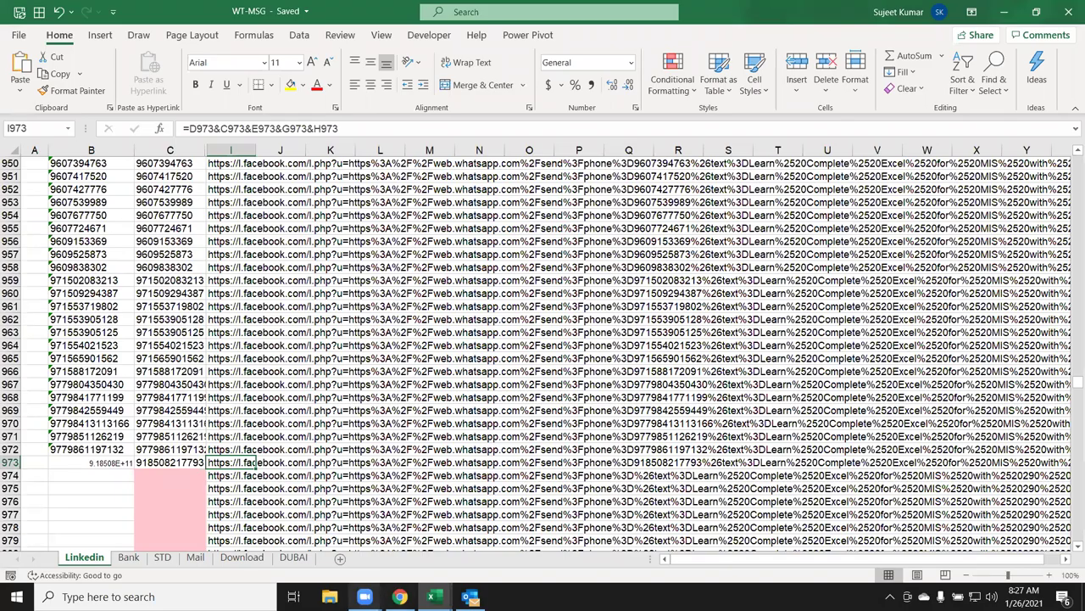
# In File Explorer, open the Documents folder and select the WT-MSG file.
pyautogui.click(330, 596)
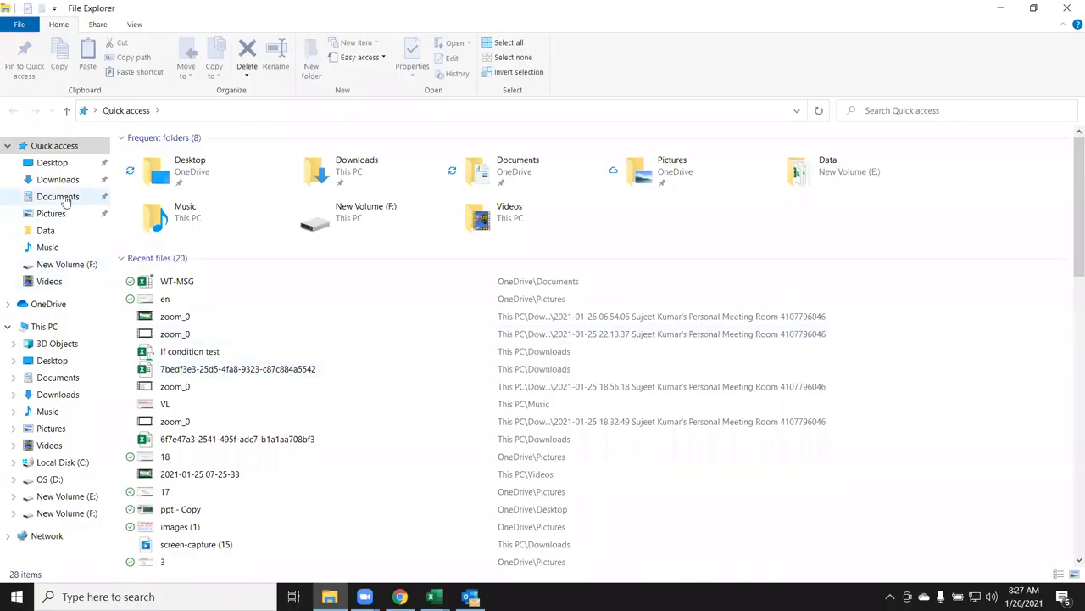
pyautogui.click(67, 196)
pyautogui.click(66, 181)
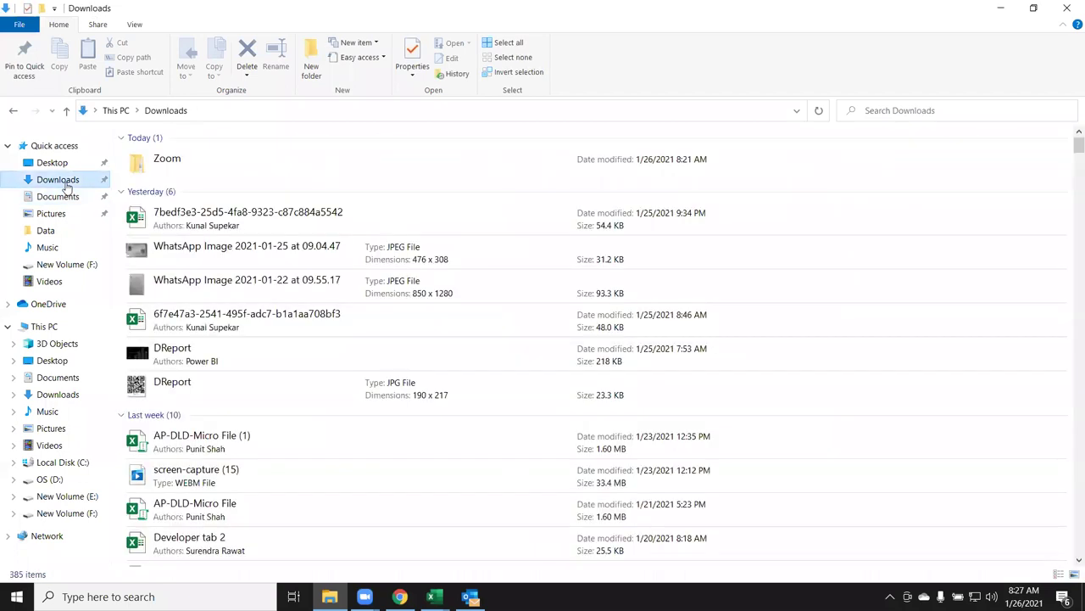
pyautogui.click(71, 196)
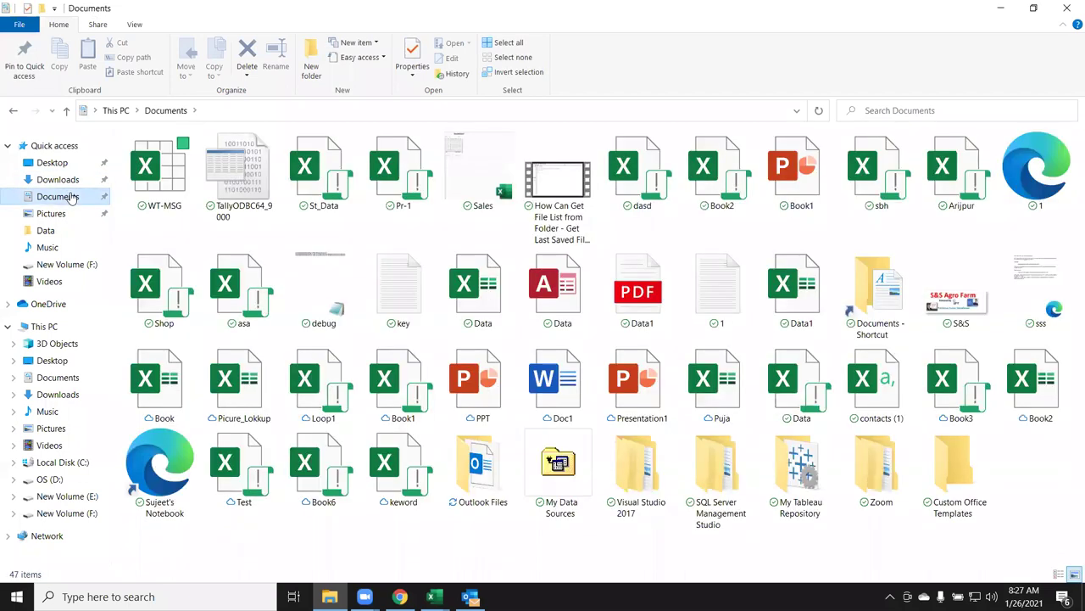
pyautogui.click(178, 190)
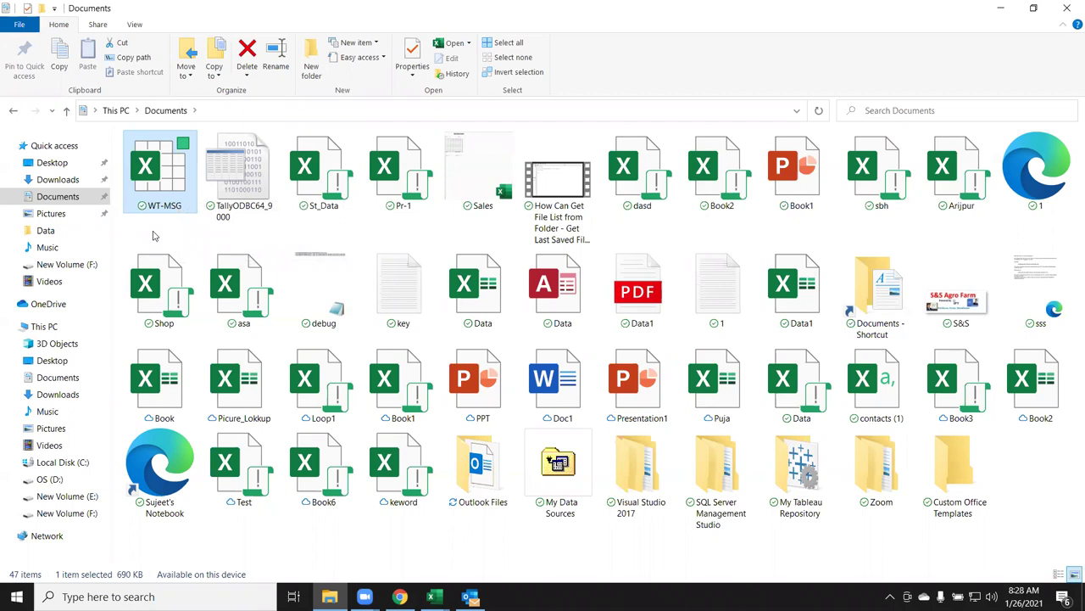
pyautogui.moveTo(131, 229)
pyautogui.mouseDown()
pyautogui.moveTo(189, 201)
pyautogui.moveTo(194, 136)
pyautogui.mouseUp()
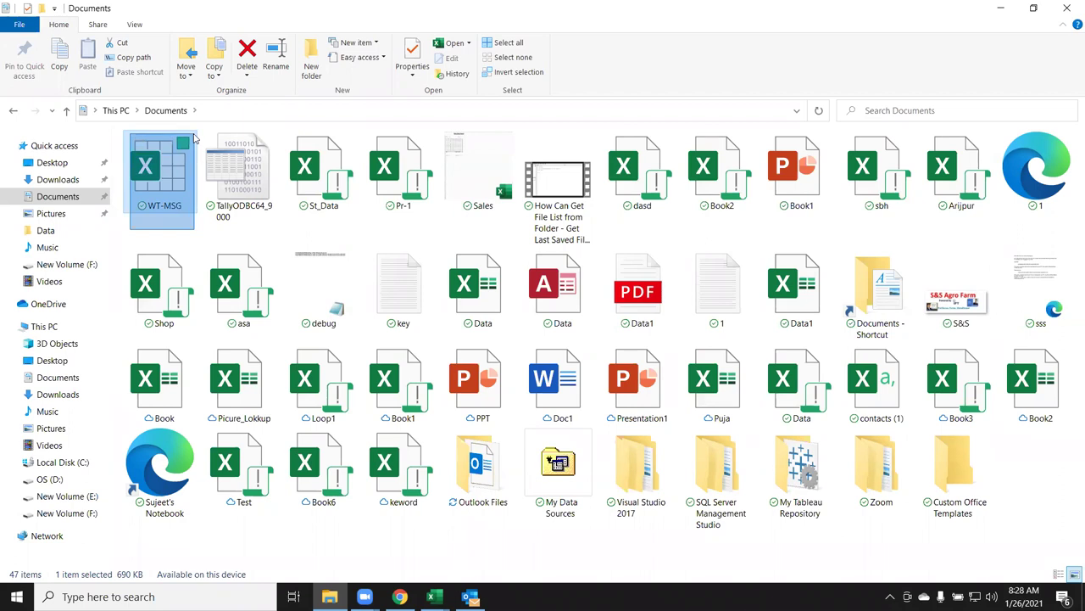
pyautogui.moveTo(194, 136); pyautogui.dragTo(195, 138)
pyautogui.moveTo(194, 136); pyautogui.dragTo(194, 137)
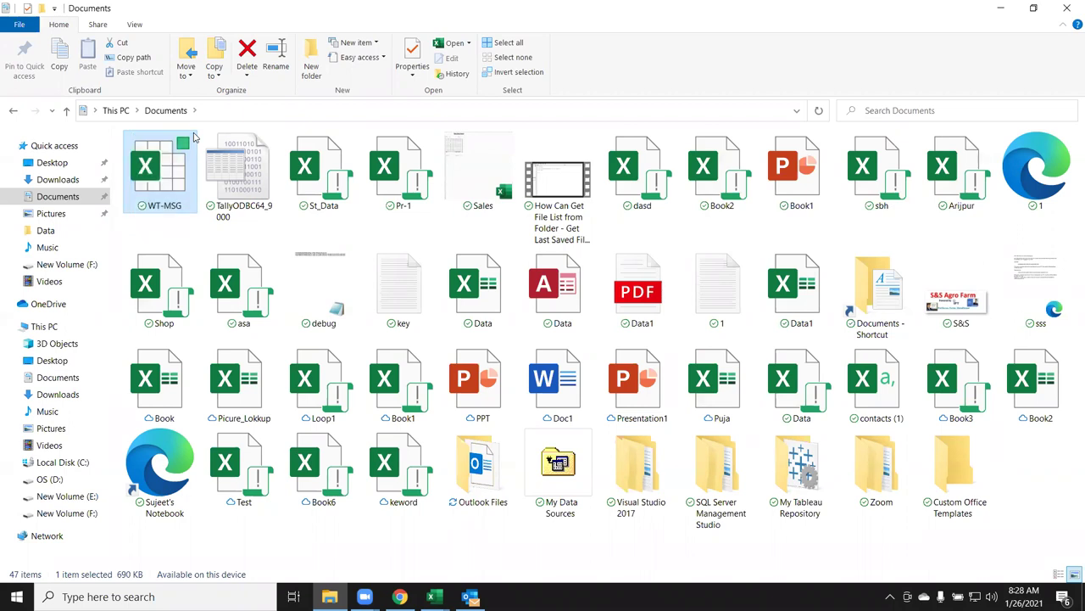
# Select the WT-MSG and St_Data files in Documents, then minimize File Explorer.
pyautogui.click(154, 236)
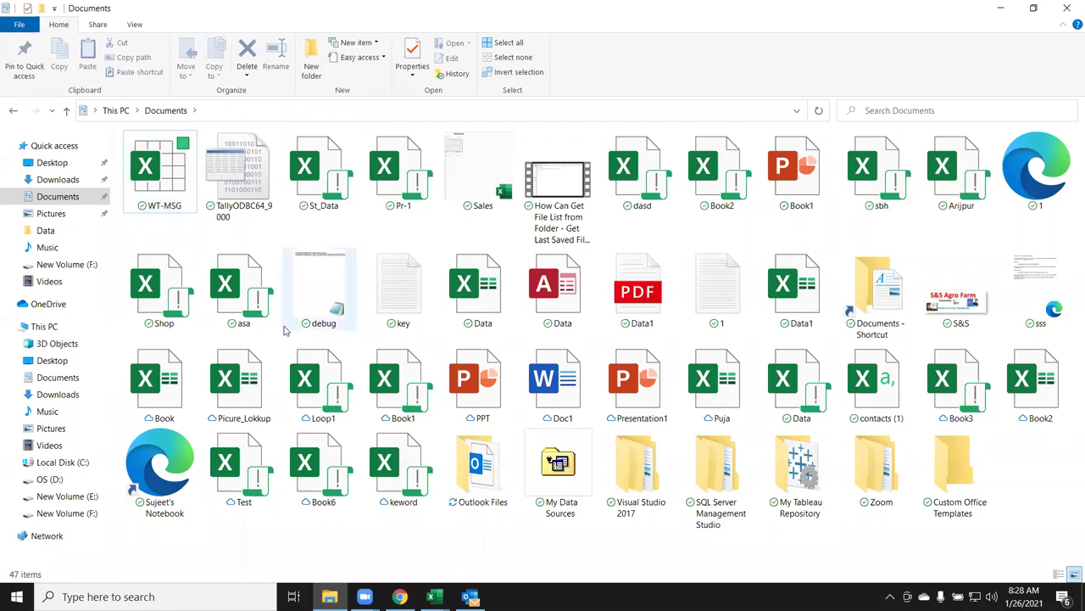
pyautogui.moveTo(285, 330)
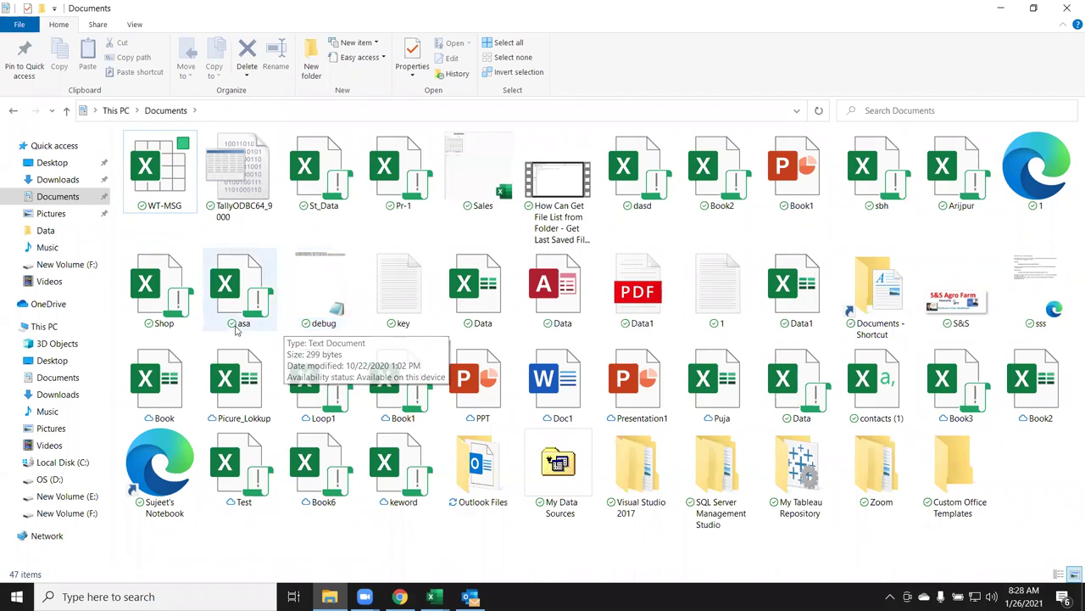
pyautogui.moveTo(161, 183)
pyautogui.mouseDown()
pyautogui.moveTo(202, 125)
pyautogui.moveTo(218, 222)
pyautogui.mouseUp()
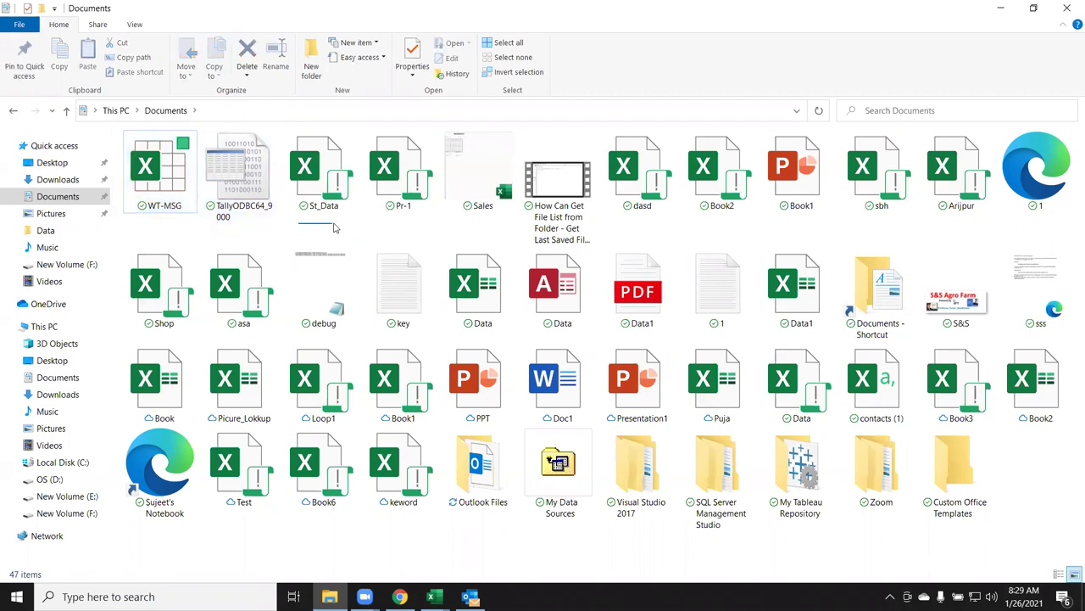
pyautogui.moveTo(298, 227); pyautogui.dragTo(355, 146)
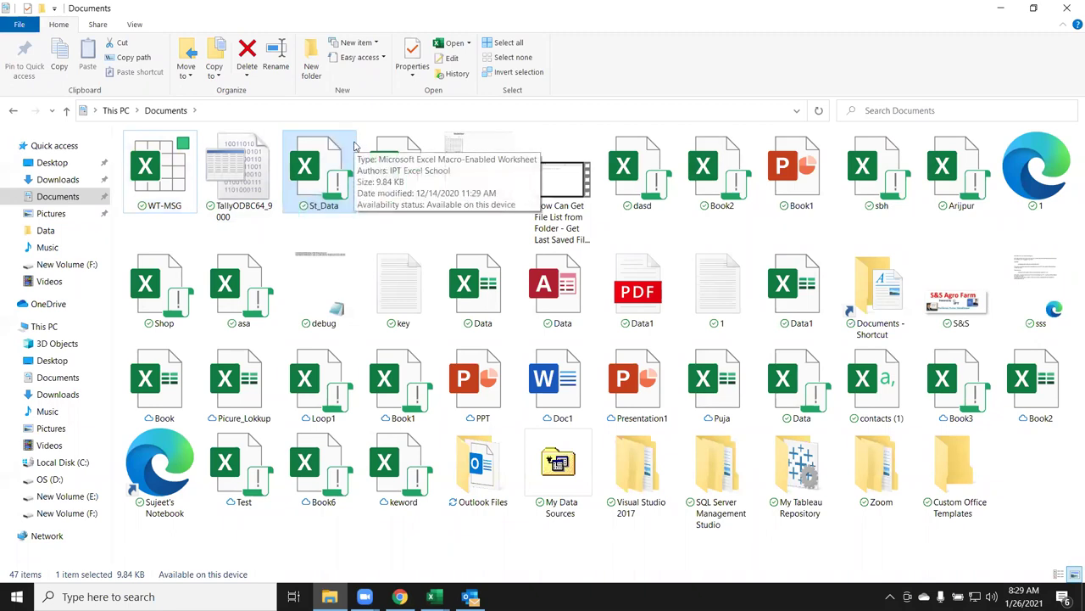
pyautogui.click(998, 15)
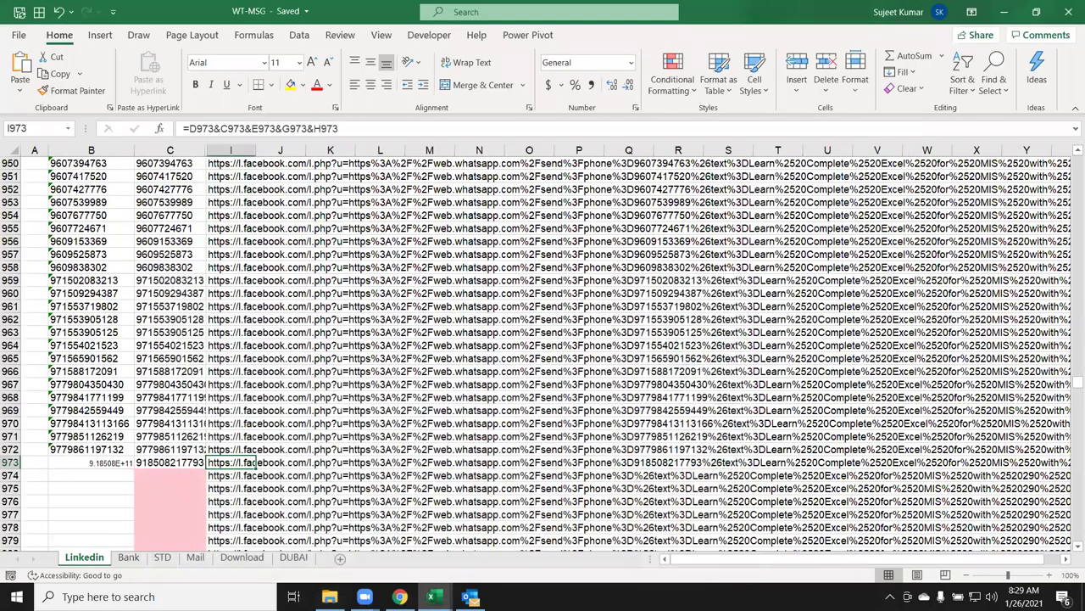
# Bring the List of Students workbook forward and select H10:I10, then D13 and C4 on Sheet1.
pyautogui.moveTo(432, 596)
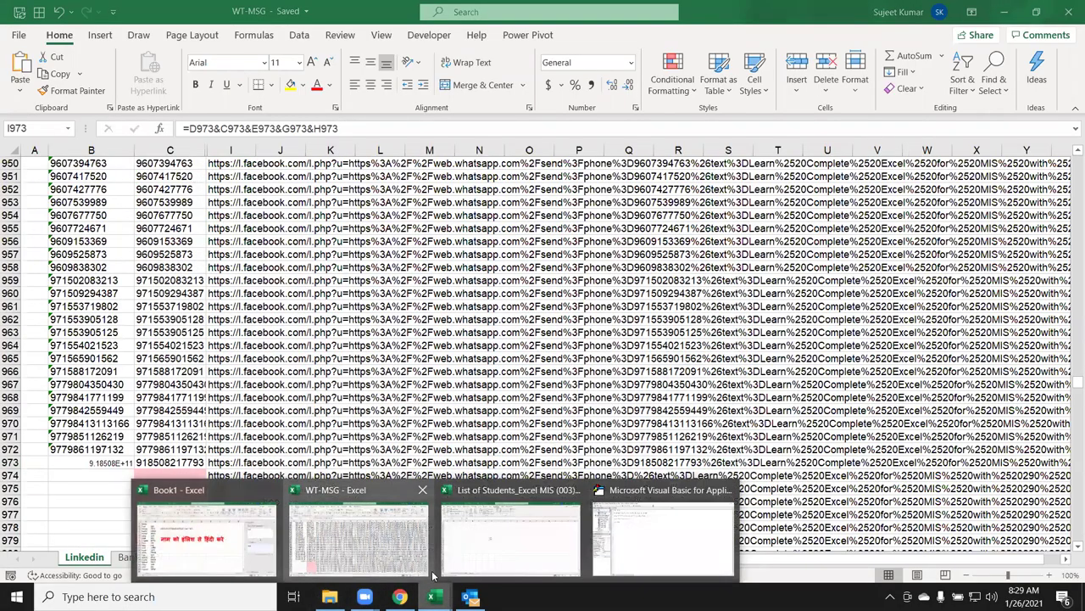
pyautogui.click(506, 570)
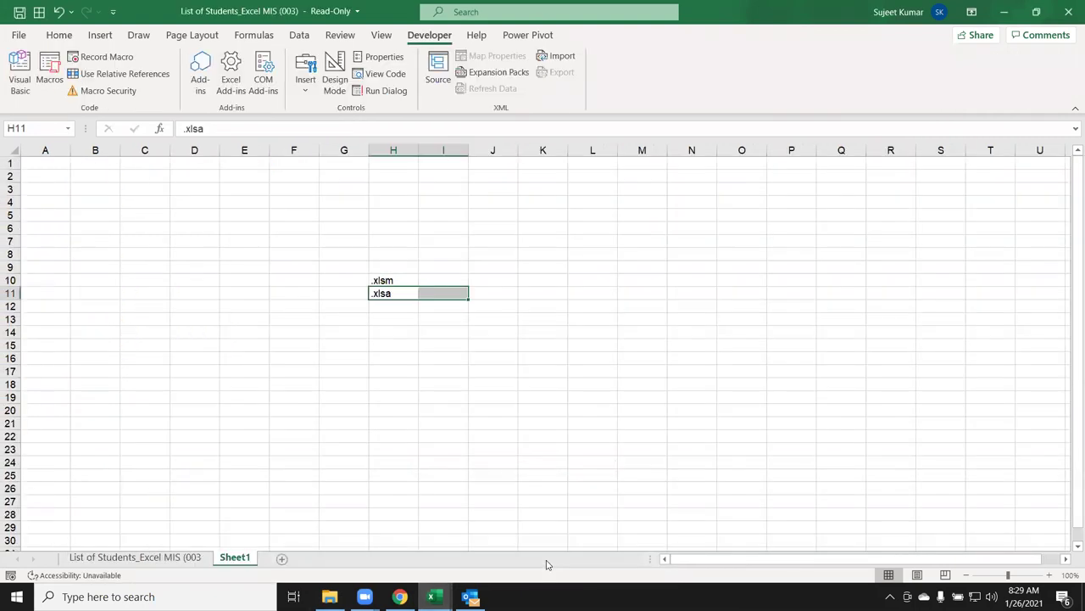
pyautogui.press('Up')
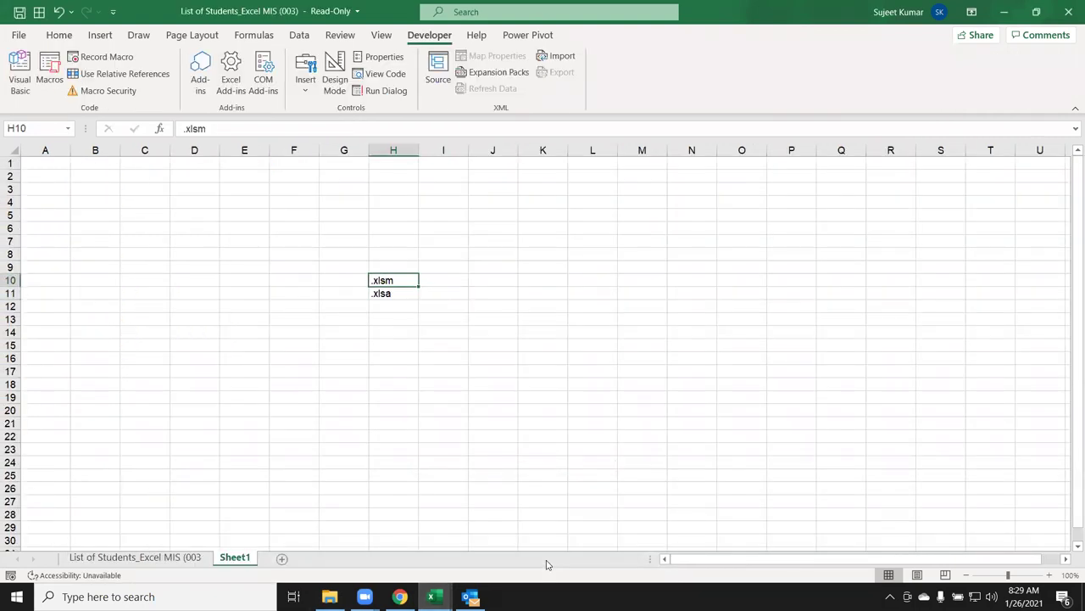
pyautogui.hotkey('shift', 'Right')
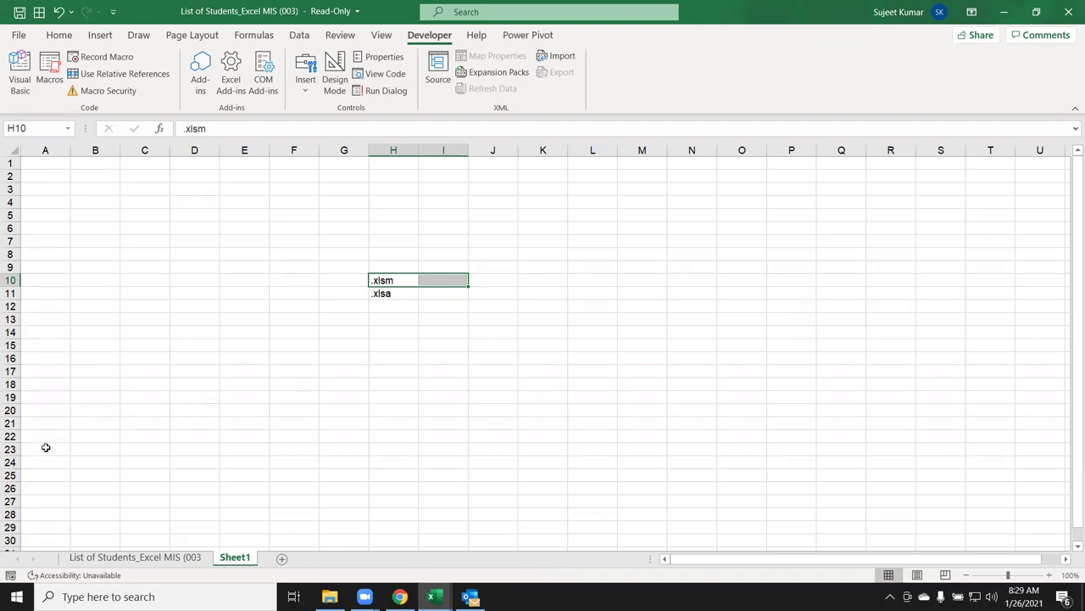
pyautogui.click(192, 321)
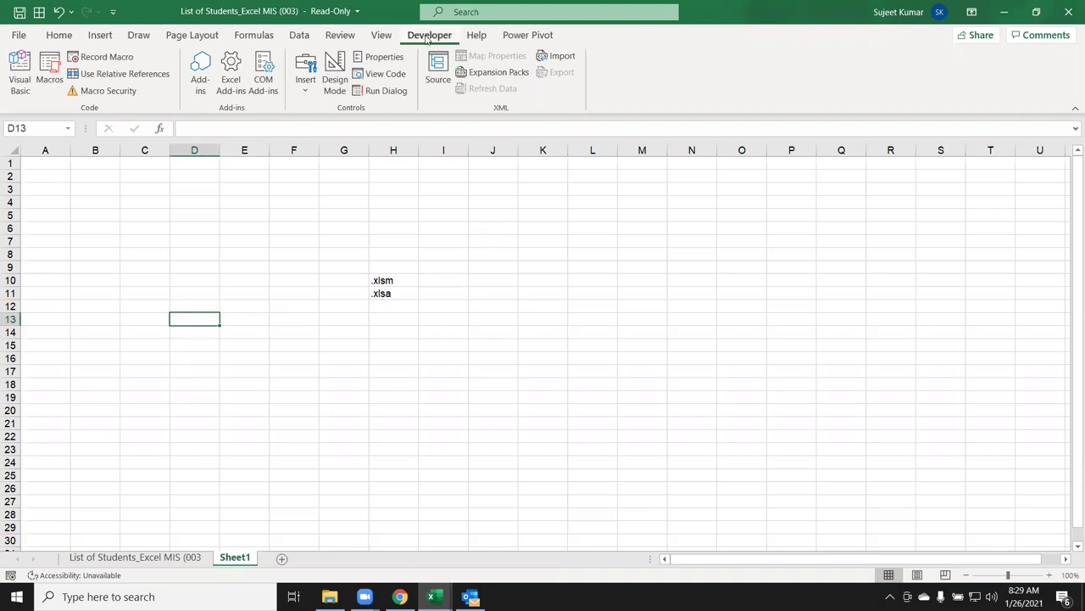
pyautogui.click(153, 202)
pyautogui.click(111, 94)
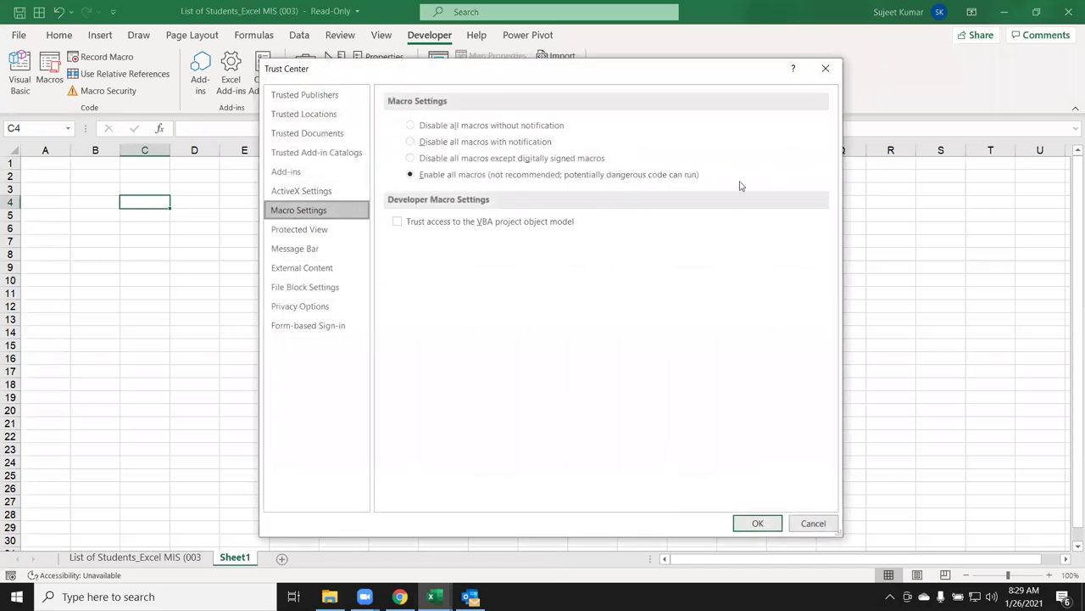
pyautogui.click(825, 72)
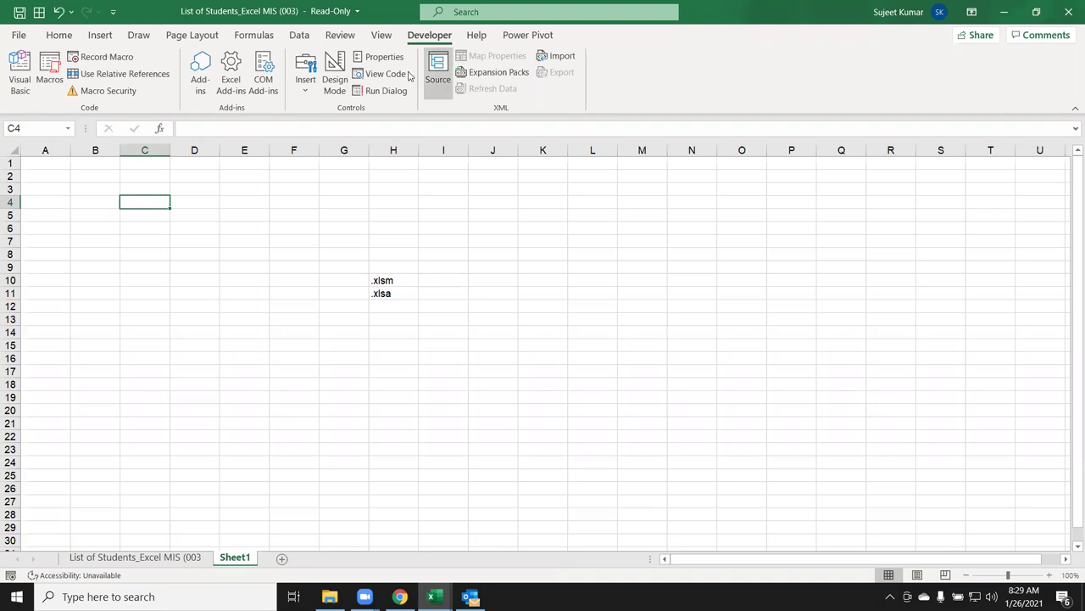
pyautogui.click(35, 166)
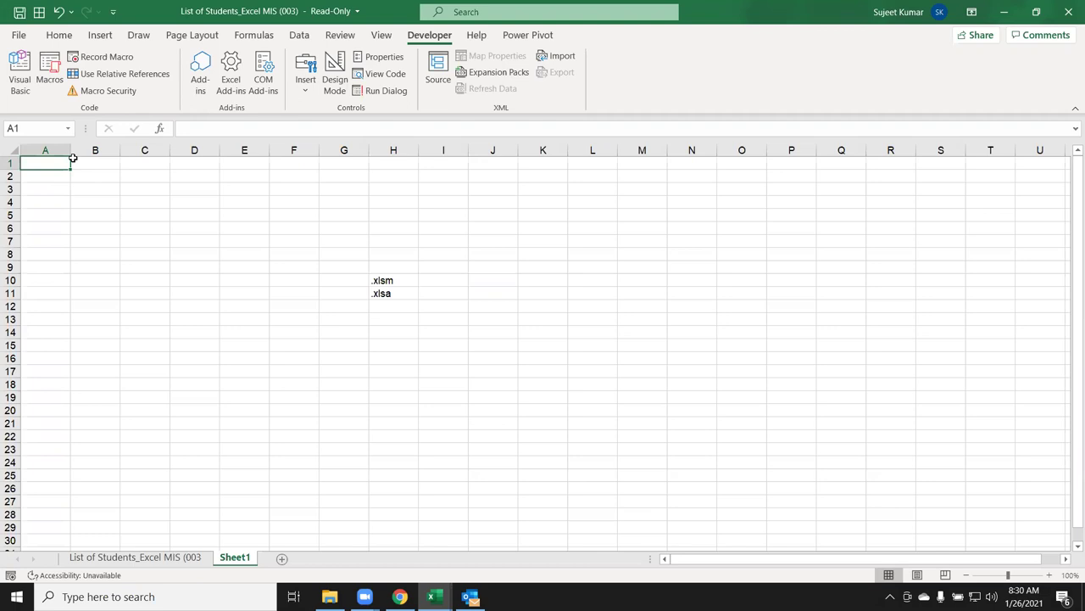
# In Save As > Browse, switch between the Excel Macro-Enabled Workbook and Excel Workbook types, then cancel.
pyautogui.click(18, 38)
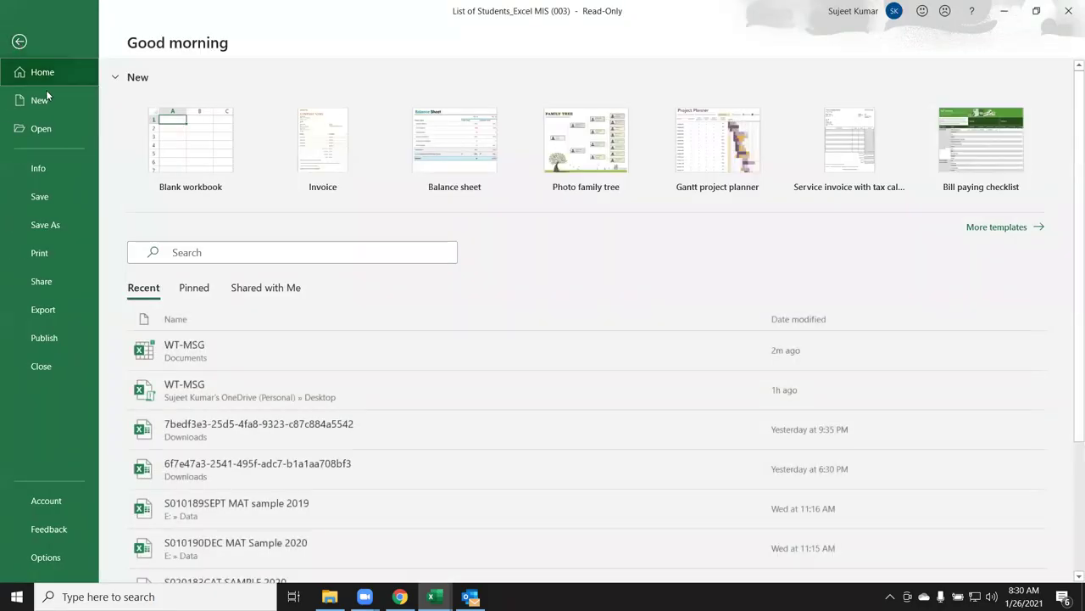
pyautogui.click(53, 224)
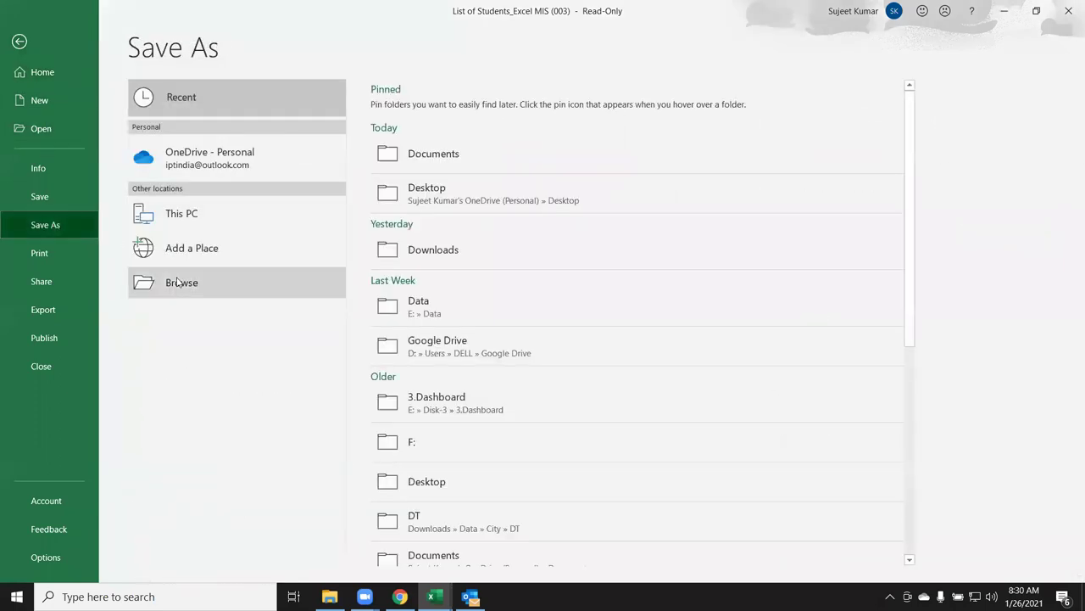
pyautogui.click(178, 288)
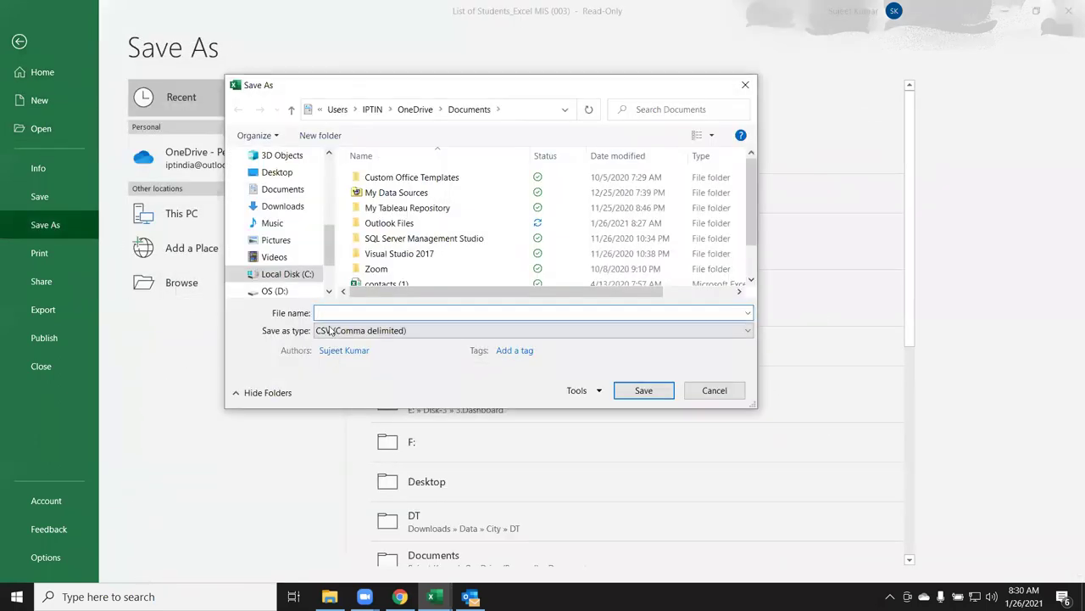
pyautogui.click(331, 331)
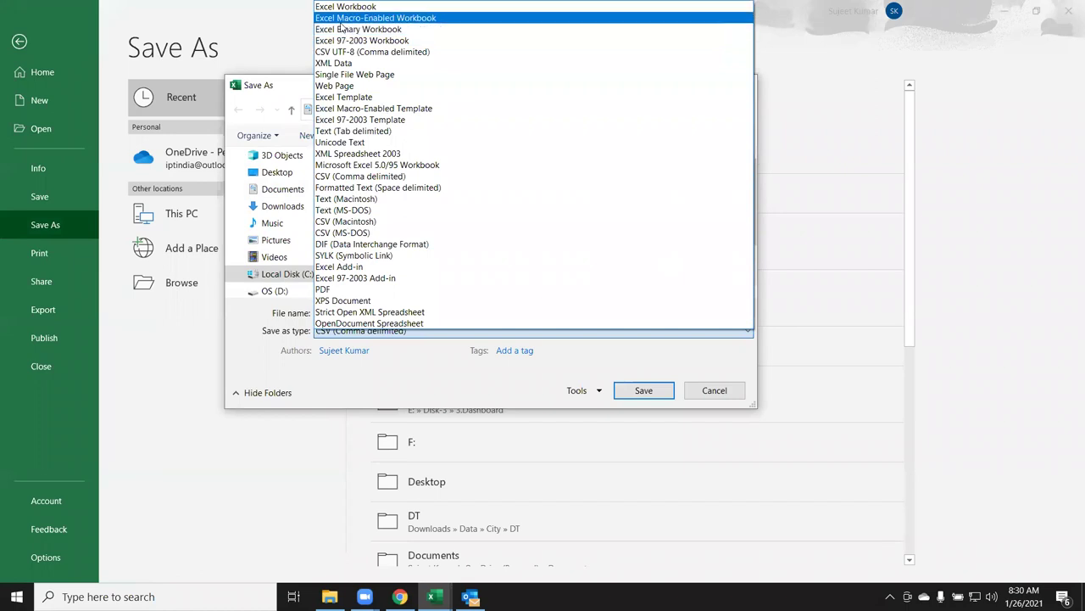
pyautogui.click(358, 18)
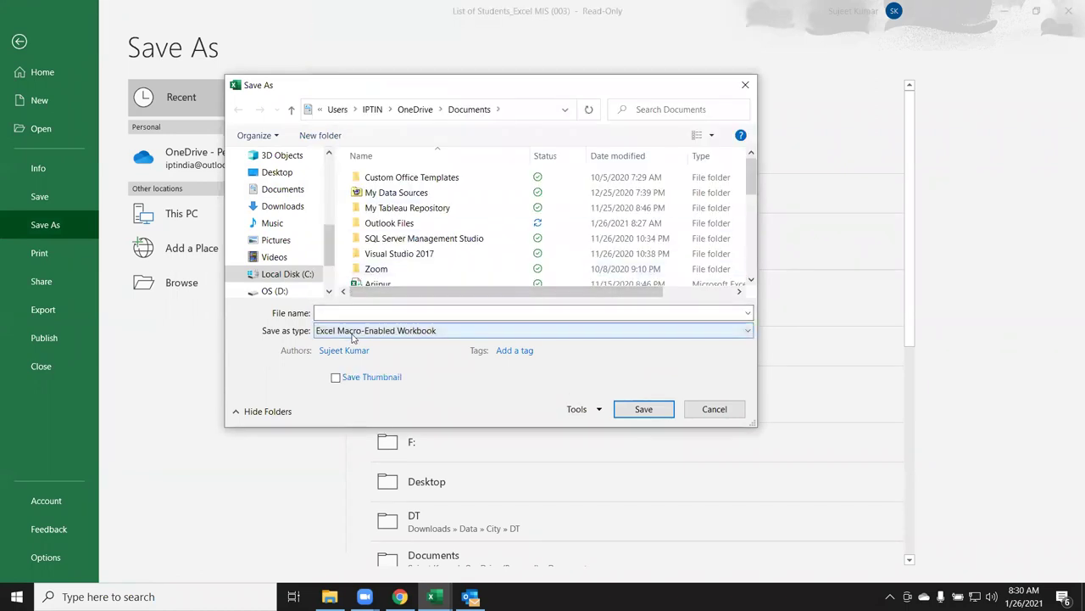
pyautogui.click(353, 333)
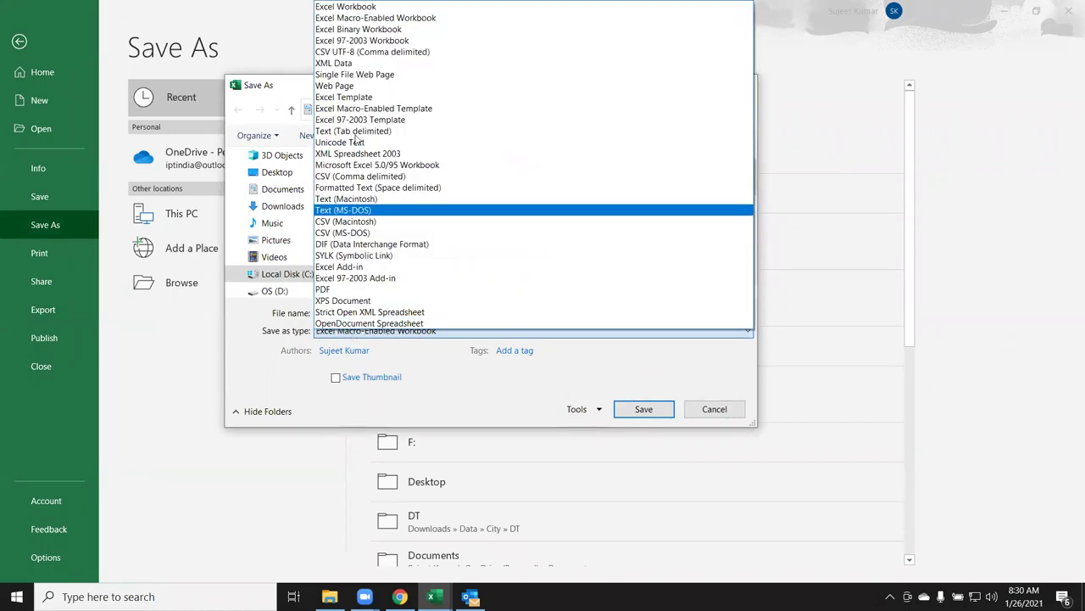
pyautogui.click(340, 7)
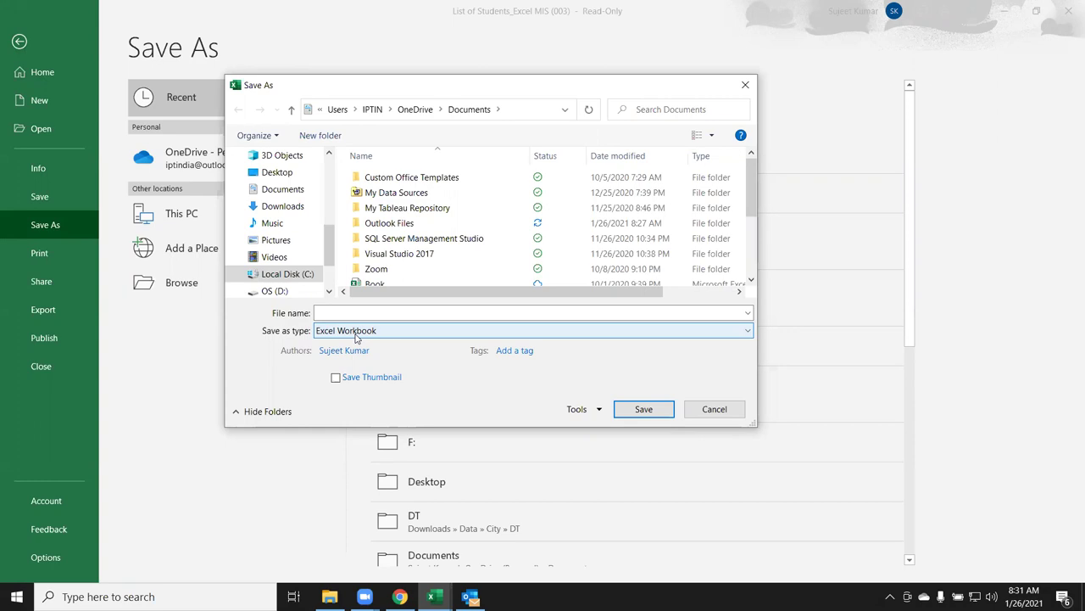
pyautogui.click(356, 337)
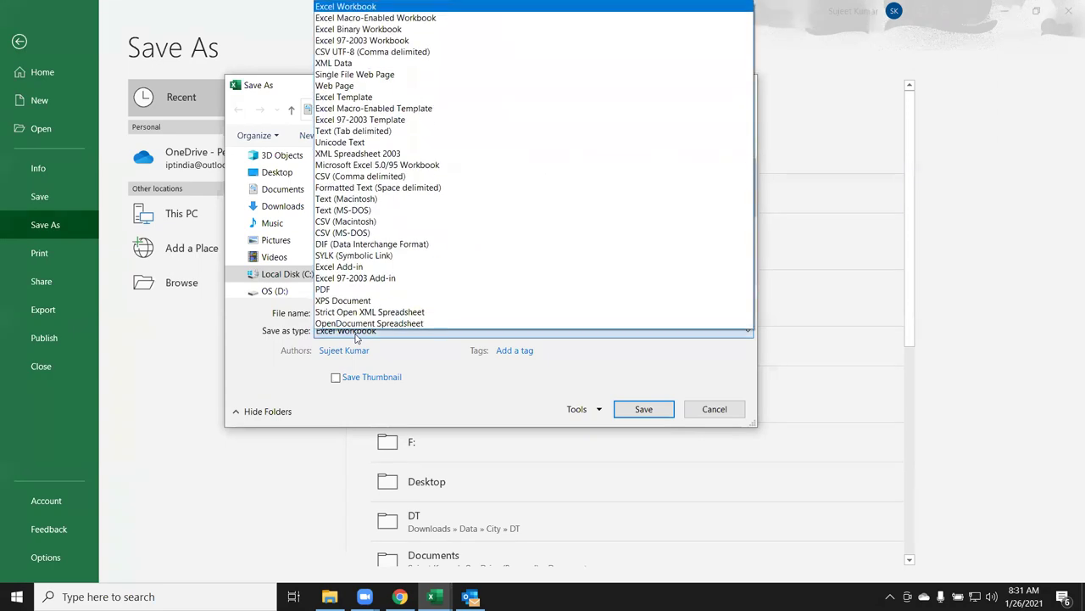
pyautogui.click(373, 18)
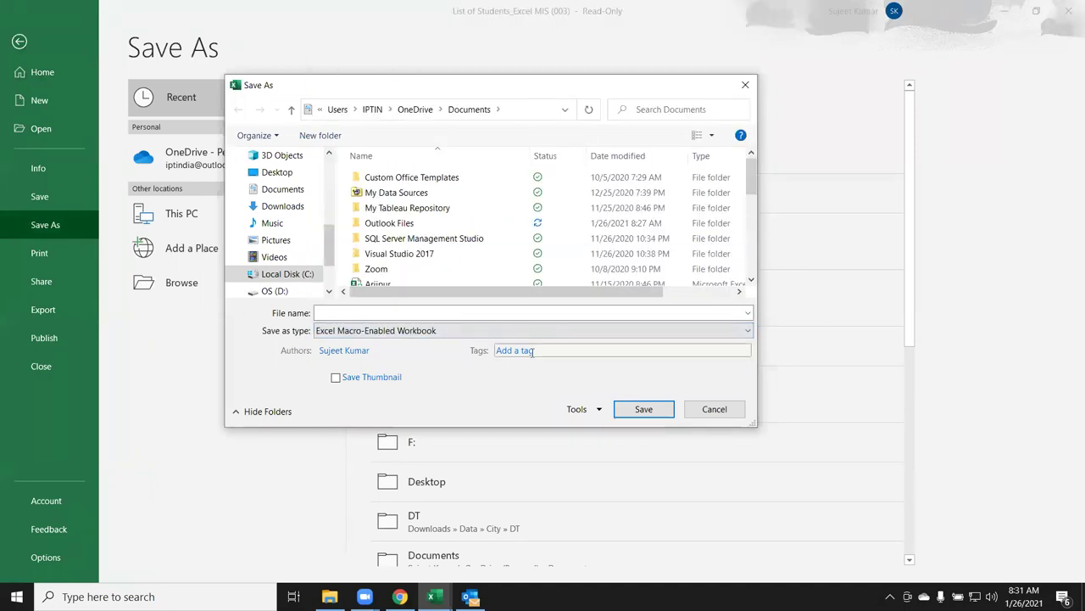
pyautogui.click(715, 409)
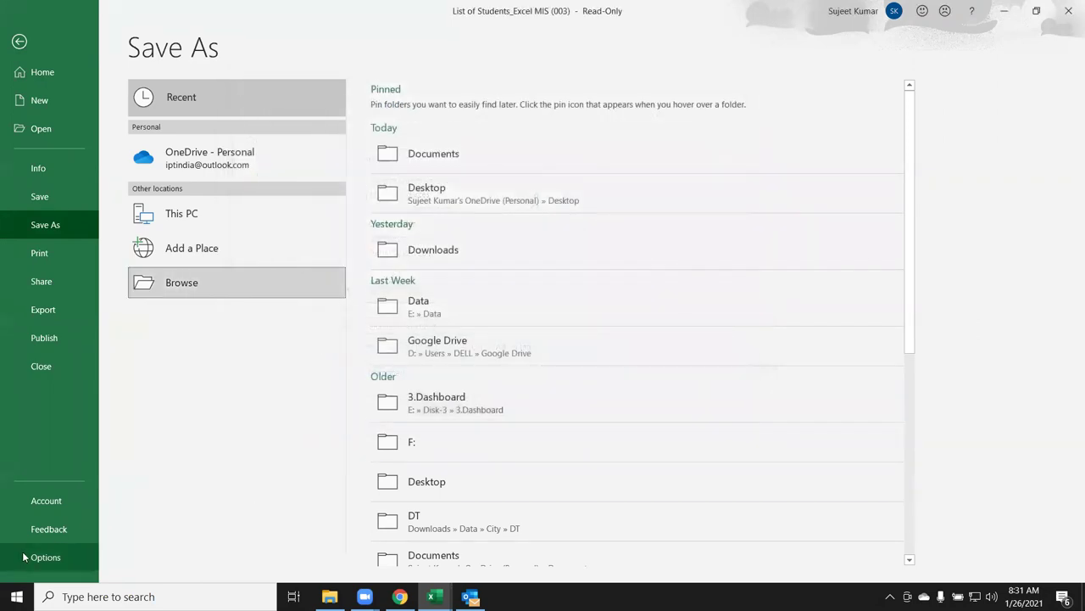
# In Options > Save, set Excel Macro-Enabled Workbook as the default save format and confirm with OK.
pyautogui.click(30, 557)
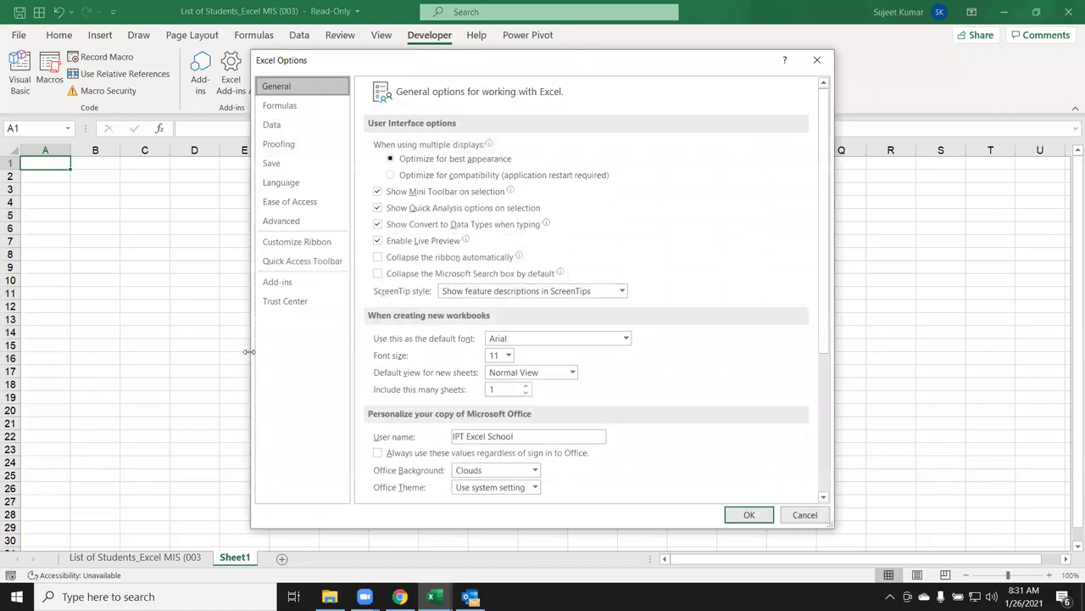
pyautogui.click(275, 165)
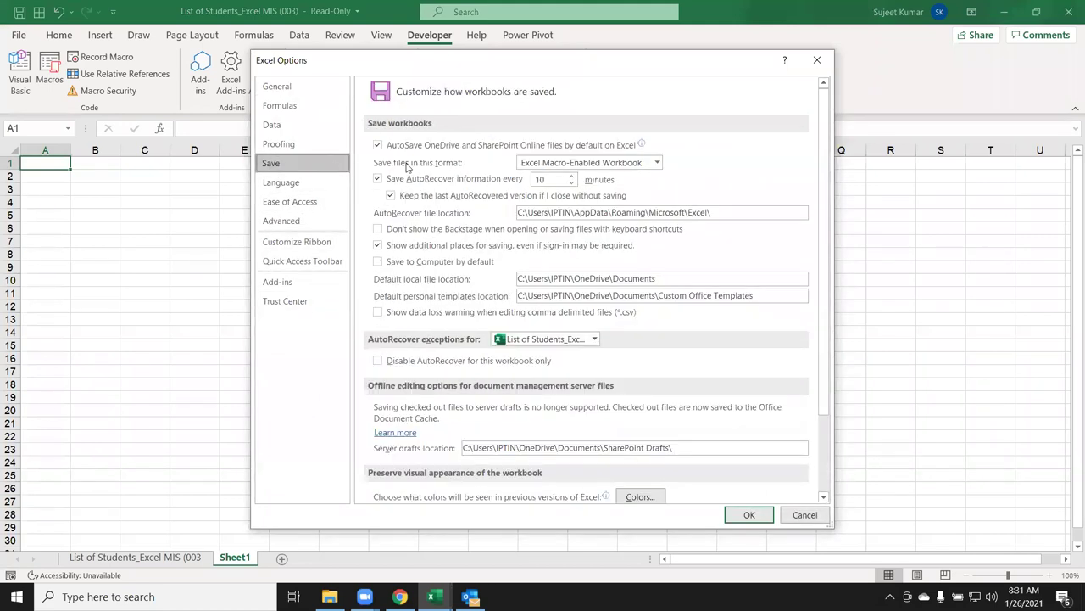
pyautogui.click(544, 163)
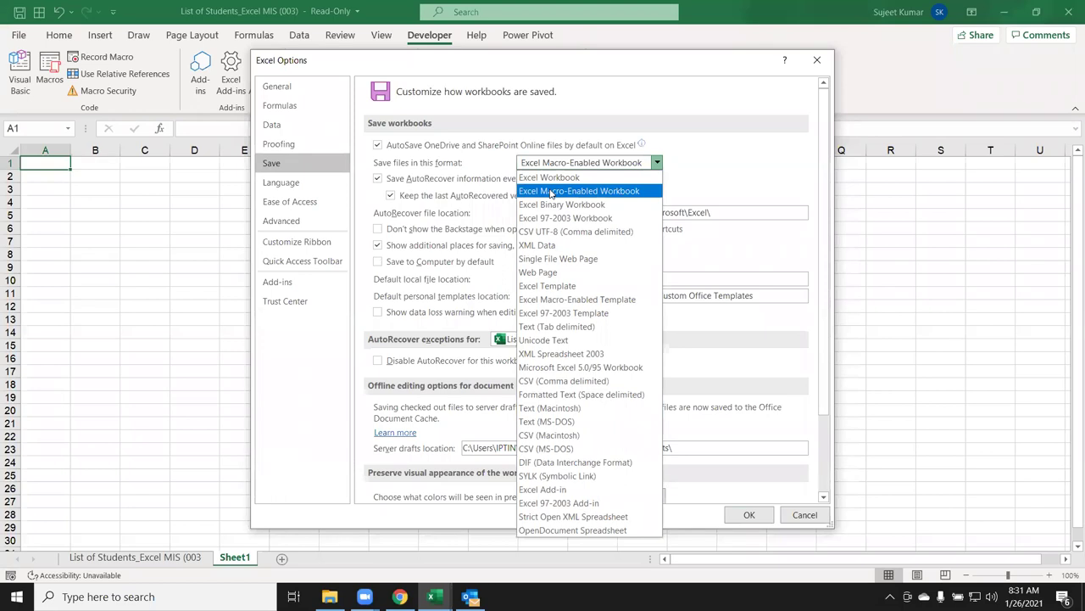
pyautogui.click(550, 192)
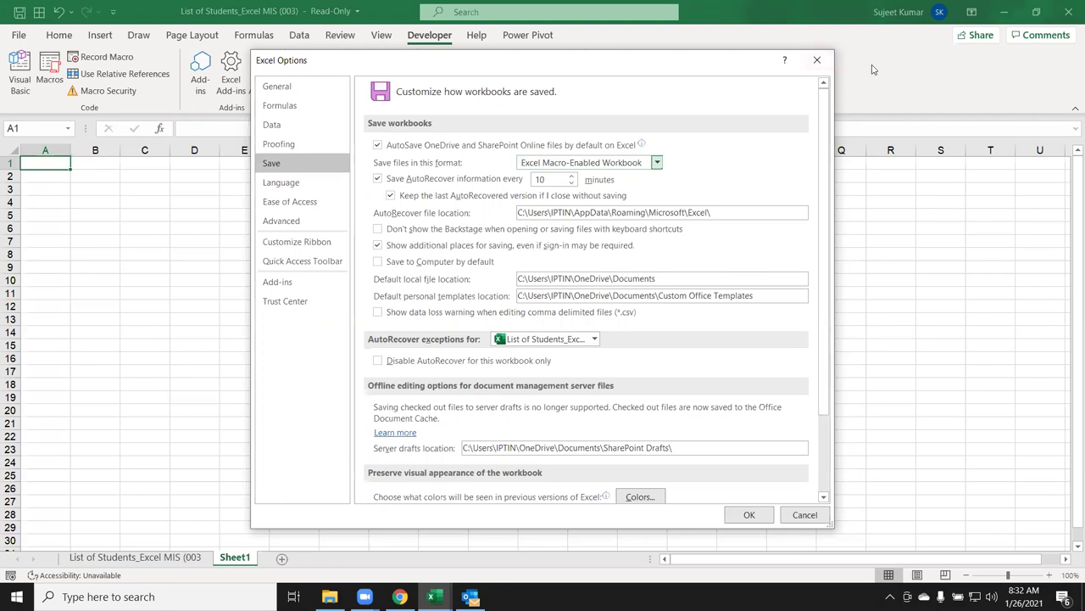
pyautogui.click(817, 60)
# Reopen the Save options to check the default format, then close Options.
pyautogui.click(19, 35)
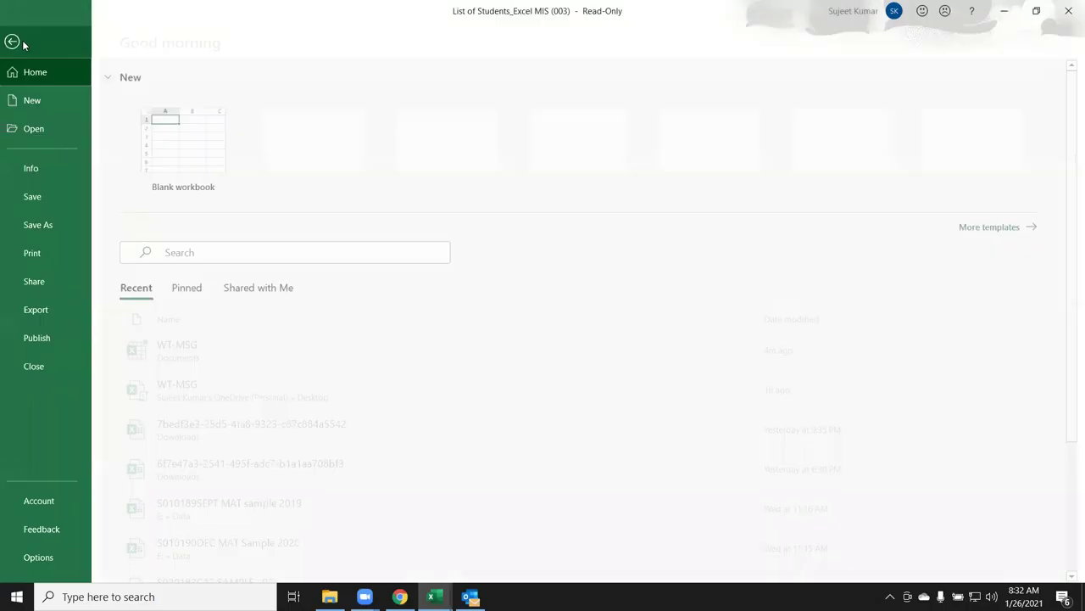
pyautogui.click(44, 562)
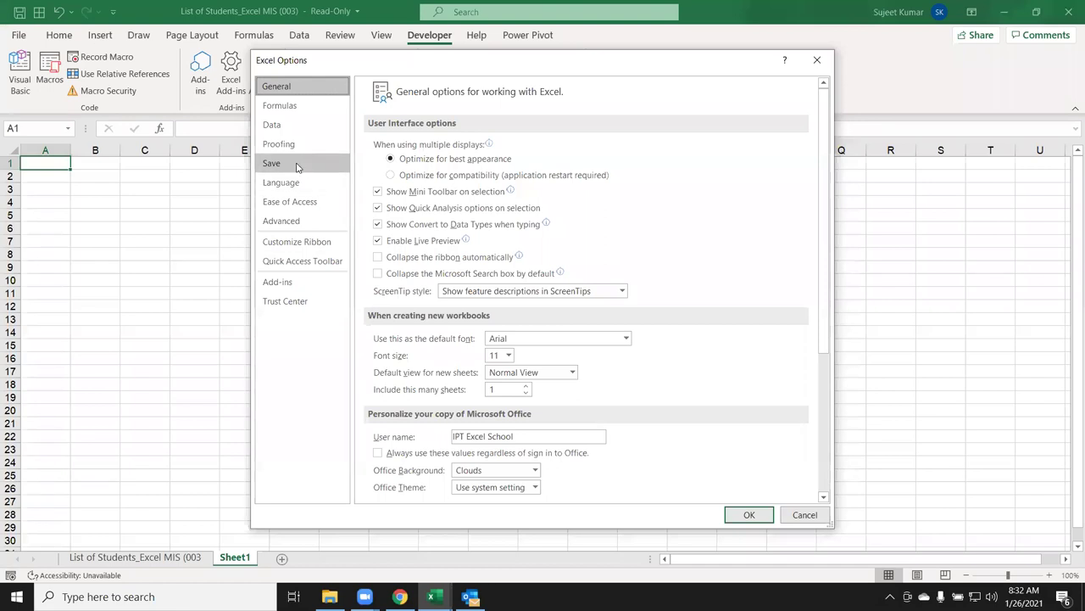
pyautogui.click(297, 165)
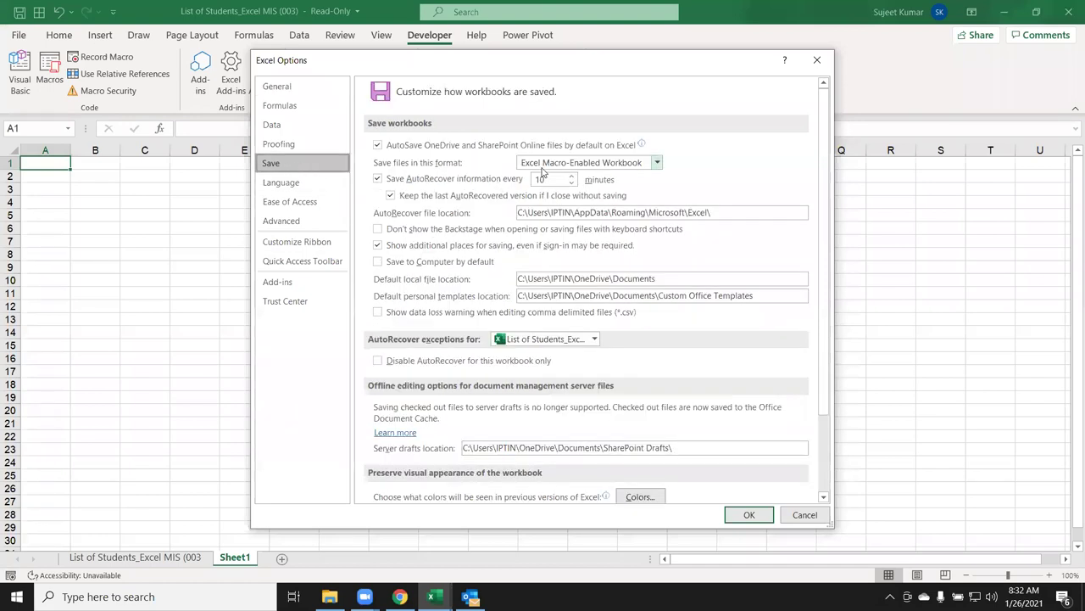
pyautogui.click(817, 59)
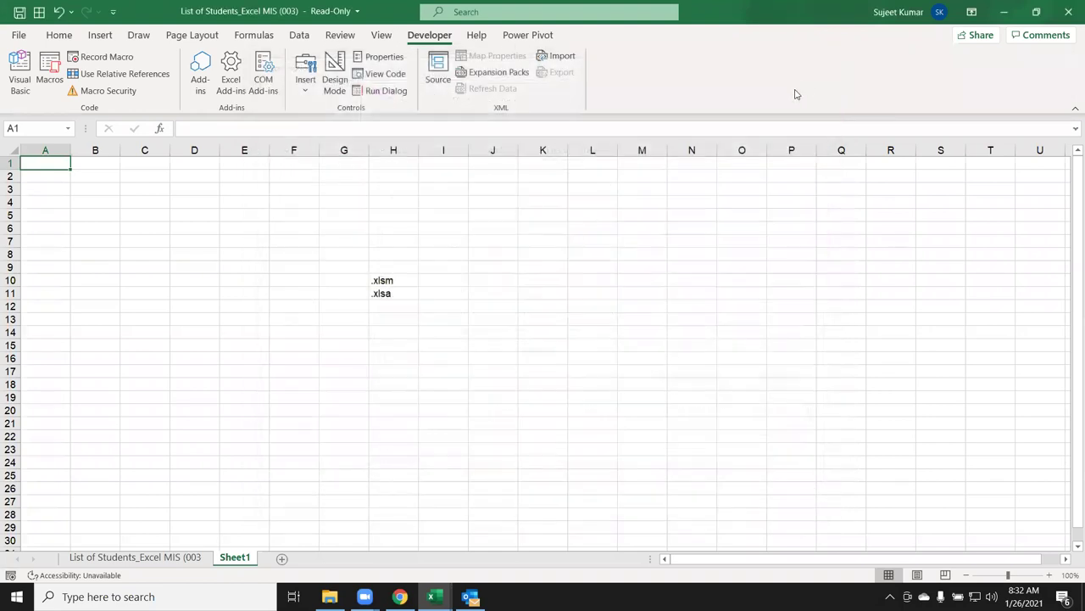
pyautogui.hotkey('ctrl', 's')
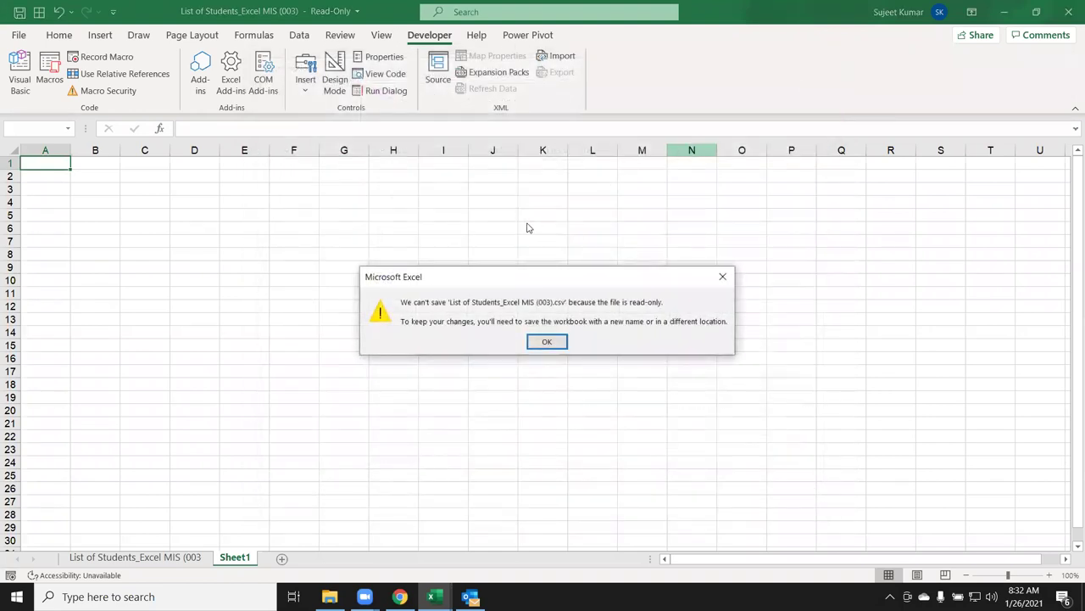
pyautogui.click(182, 285)
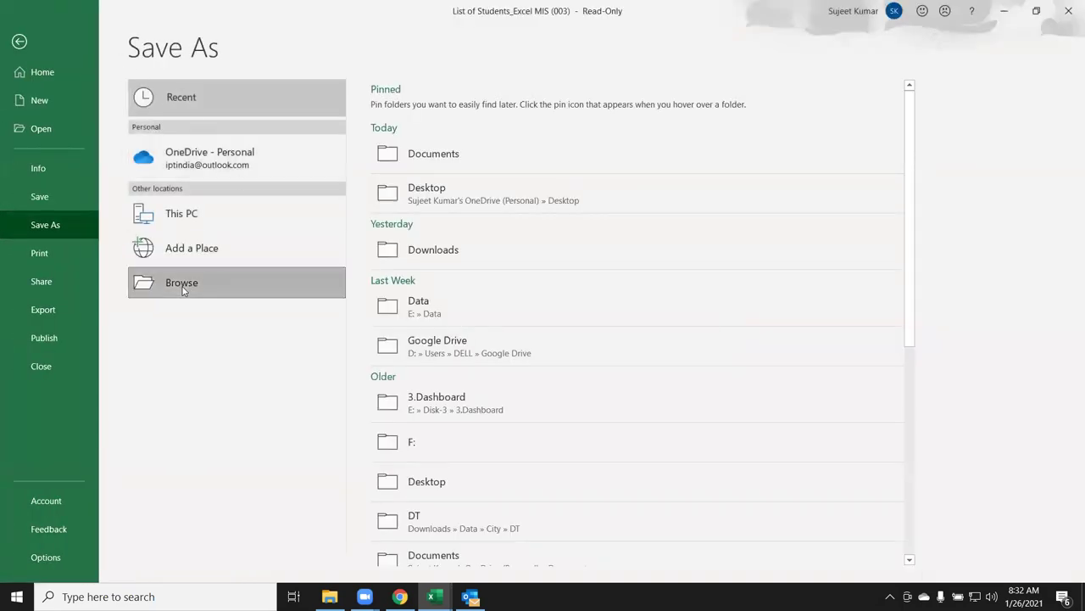
pyautogui.click(363, 331)
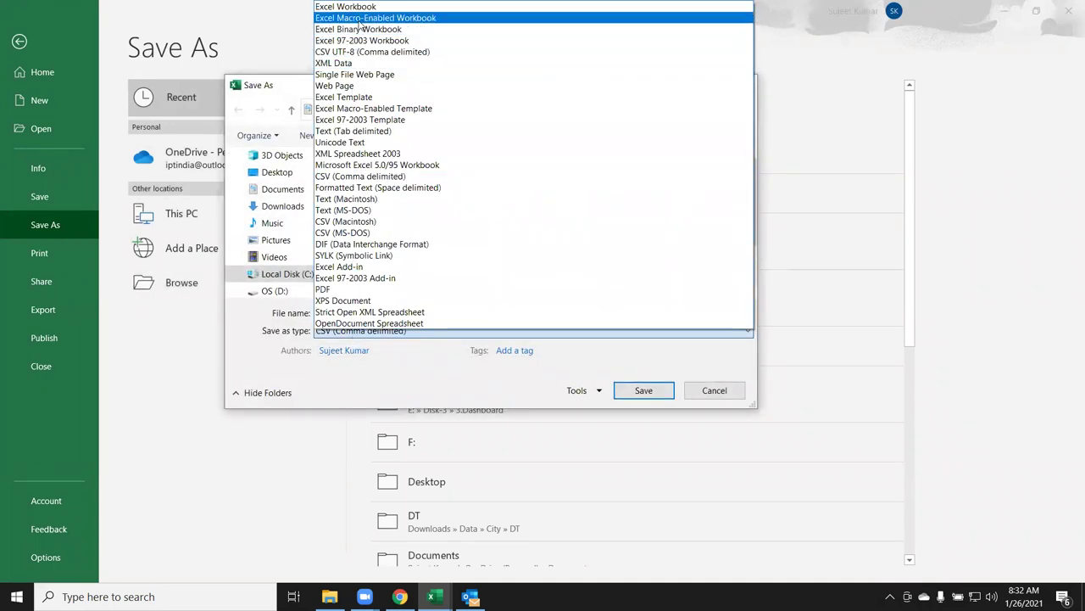
pyautogui.click(365, 18)
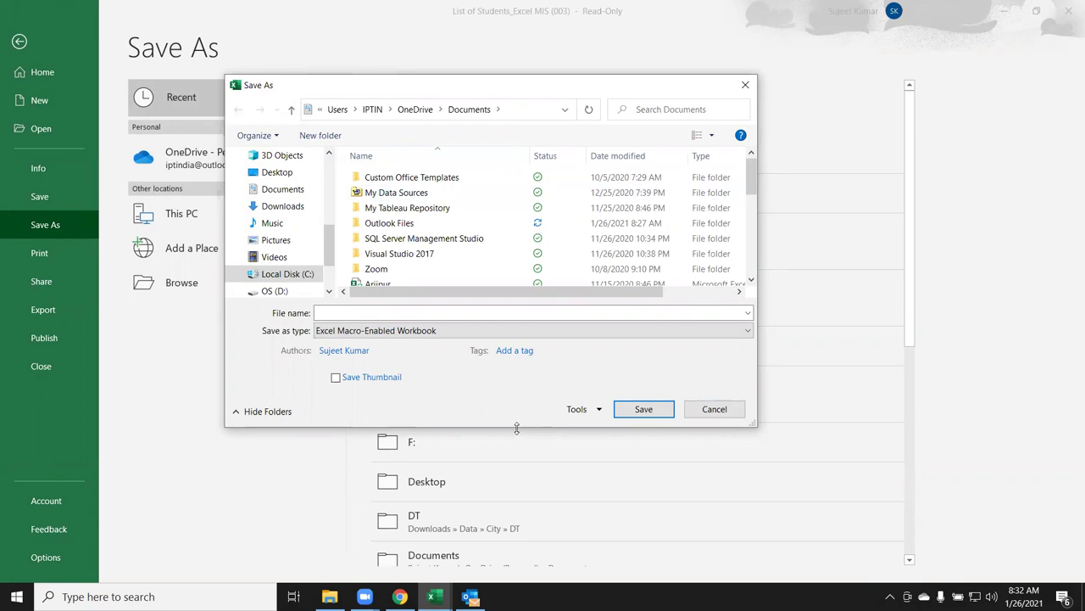
pyautogui.press('Escape')
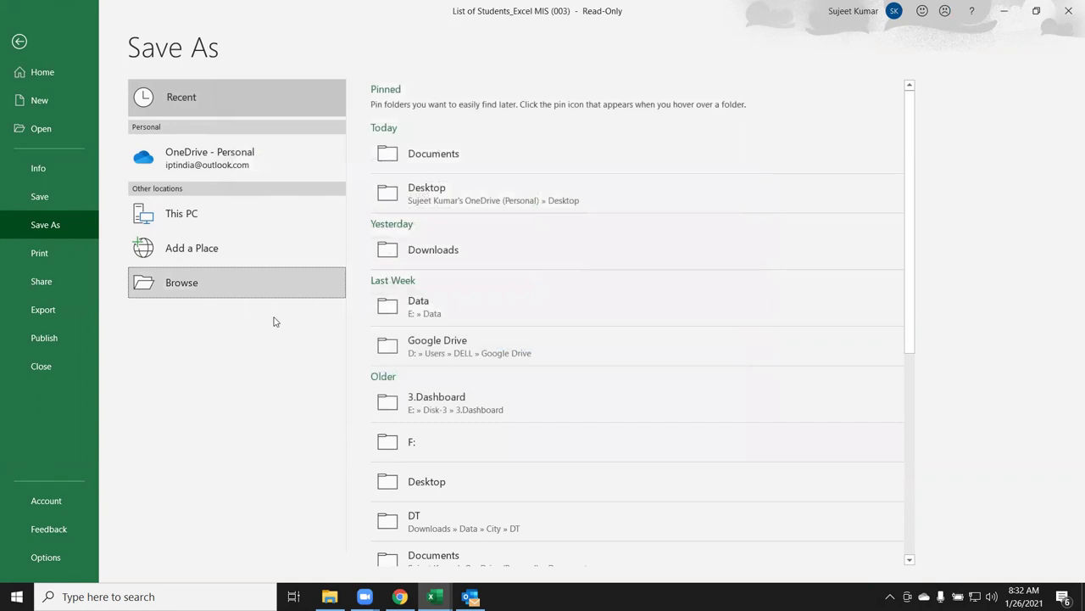
pyautogui.press('Escape')
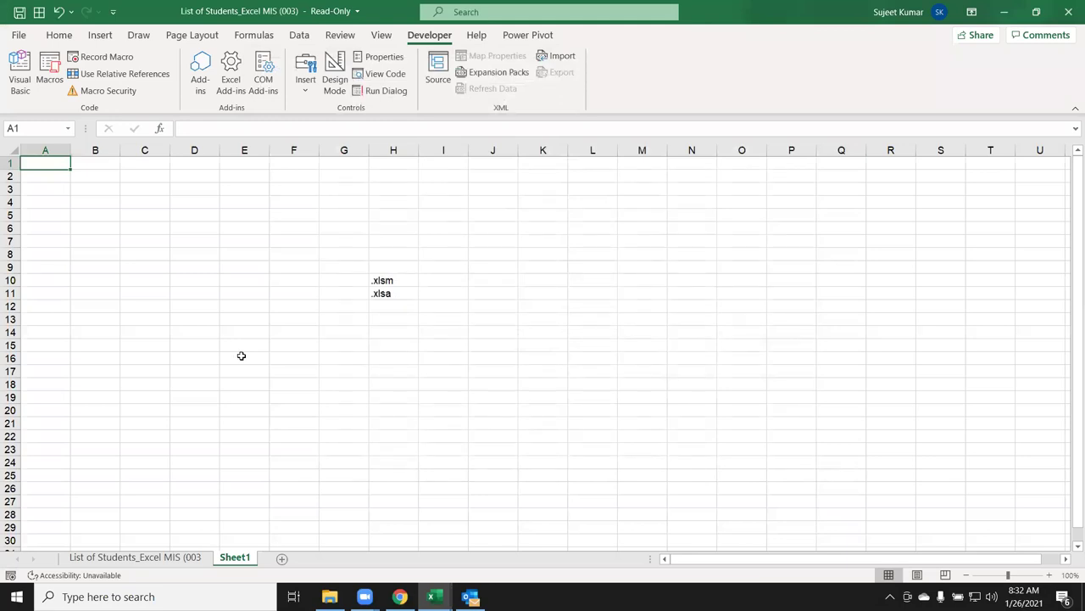
# Clear the .xlsm and .xlsa notes from F8:H13.
pyautogui.moveTo(303, 255); pyautogui.dragTo(405, 321)
pyautogui.press('Delete')
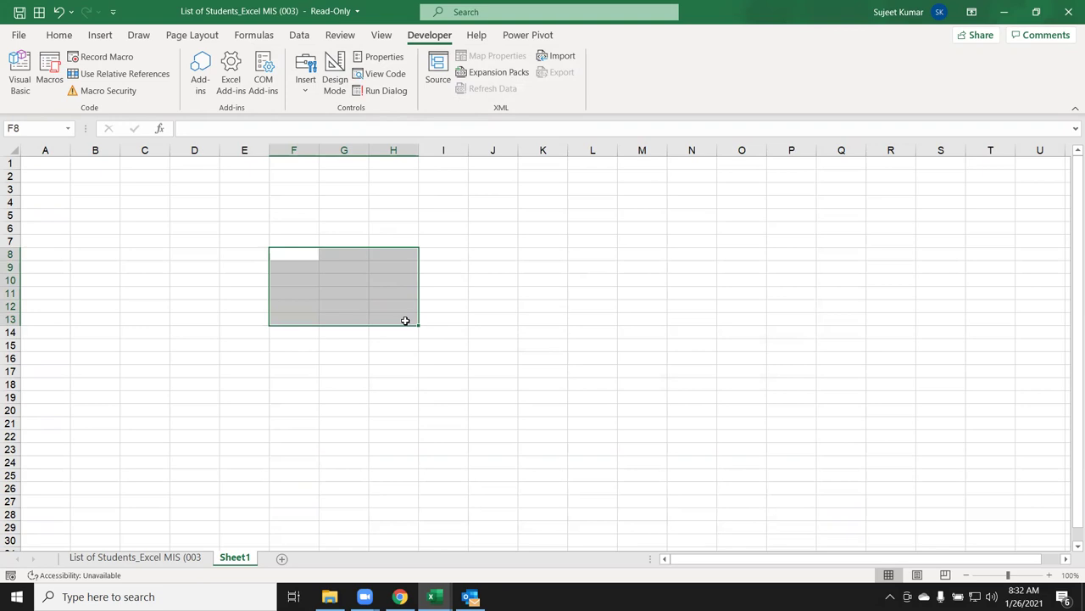
pyautogui.click(450, 251)
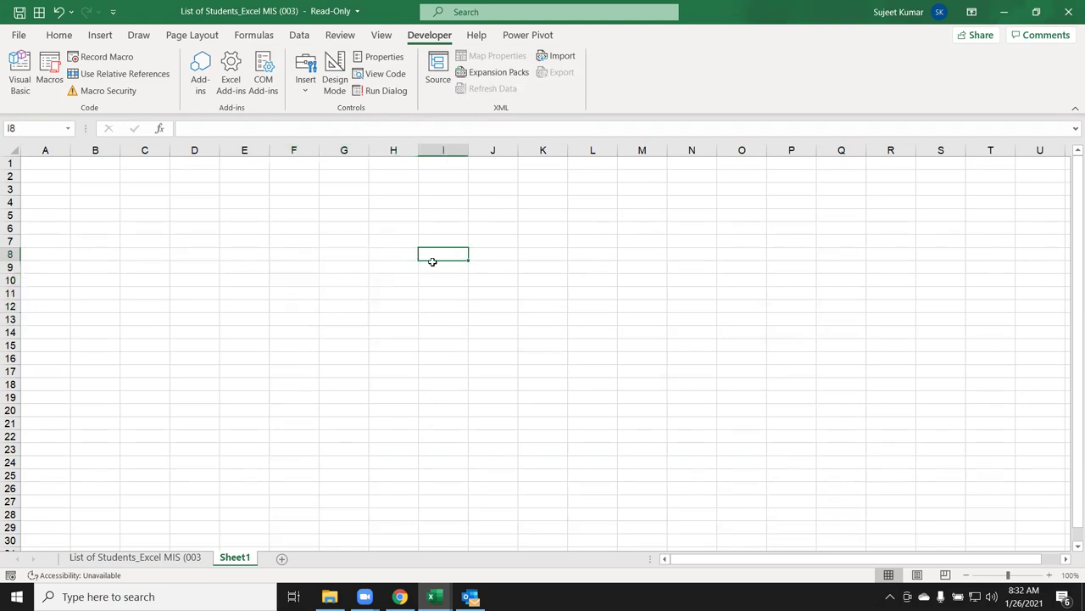
pyautogui.keyDown('ctrl'); pyautogui.scroll(4, 432, 262); pyautogui.keyUp('ctrl')
pyautogui.keyDown('ctrl'); pyautogui.scroll(1, 432, 262); pyautogui.keyUp('ctrl')
pyautogui.keyDown('ctrl'); pyautogui.scroll(3, 432, 260); pyautogui.keyUp('ctrl')
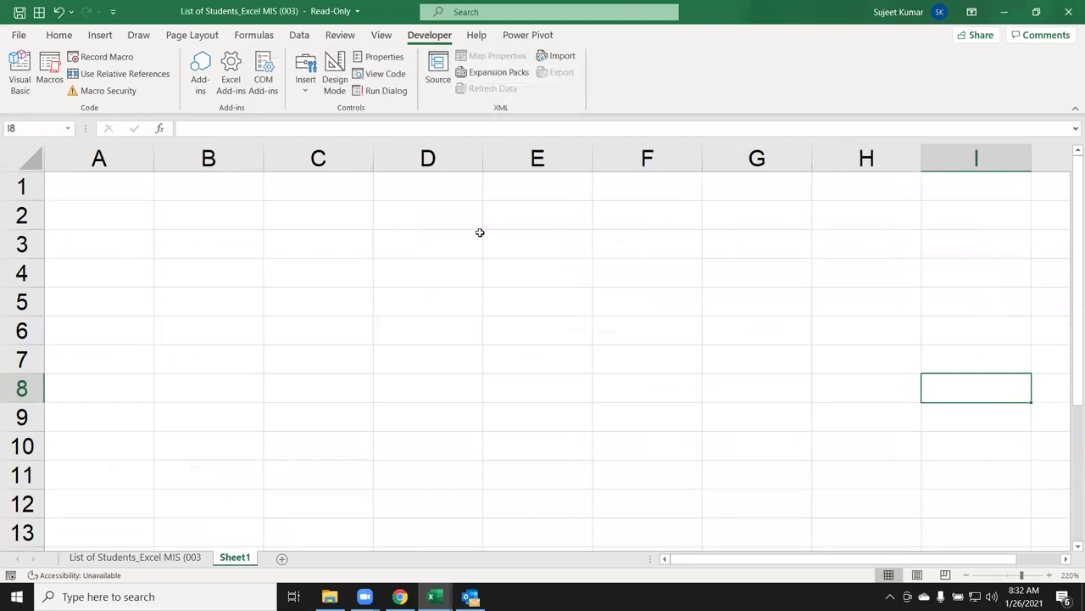
# Enter Analysis, Algorithm, Code and Test down E1:E4.
pyautogui.click(509, 199)
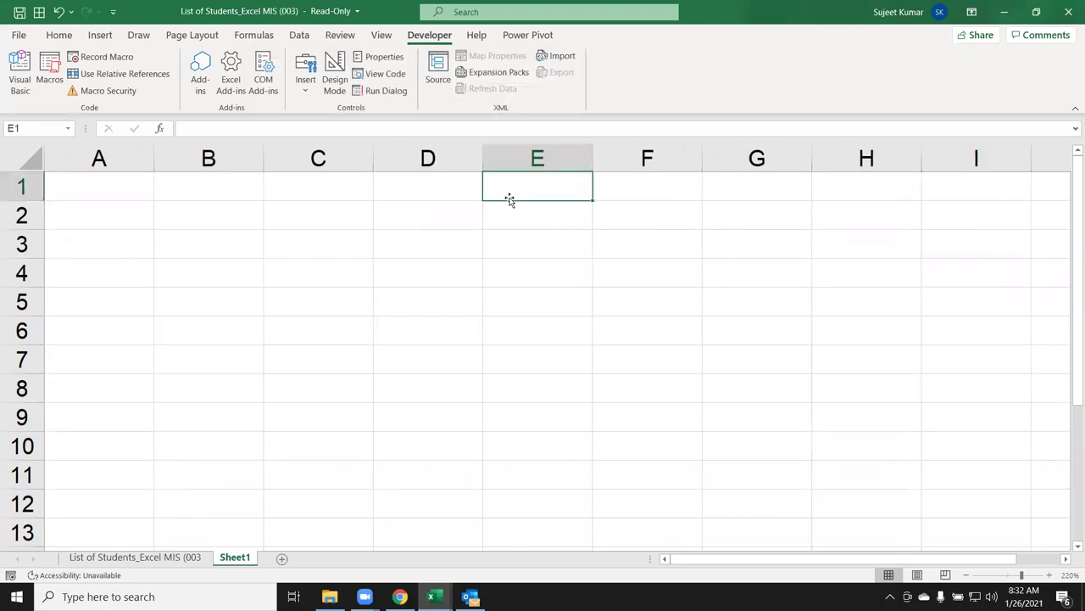
pyautogui.write('Anal')
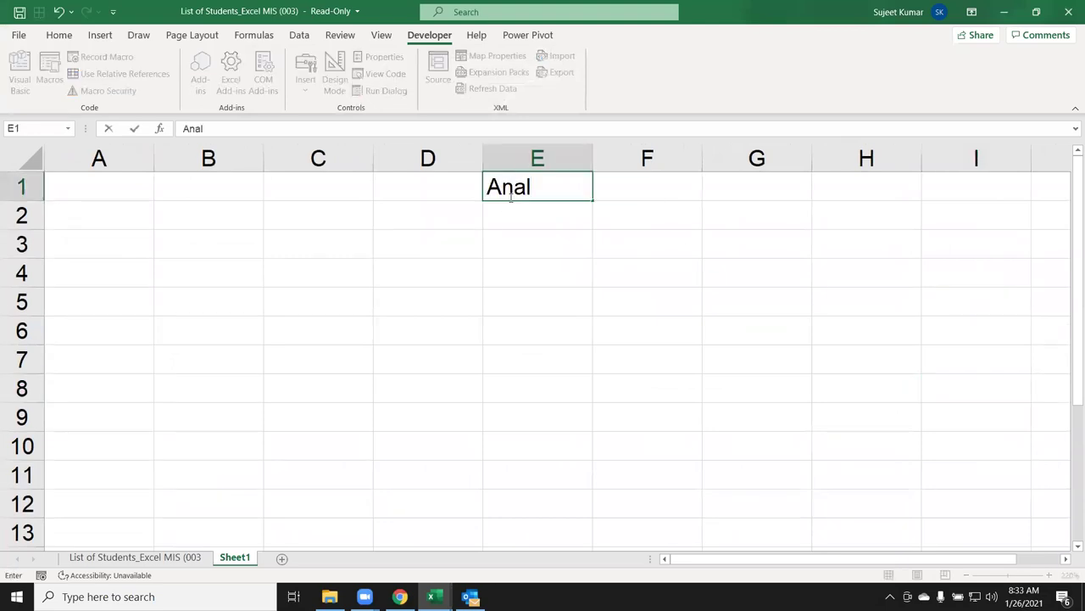
pyautogui.write('ysi')
pyautogui.write('s')
pyautogui.press('Return')
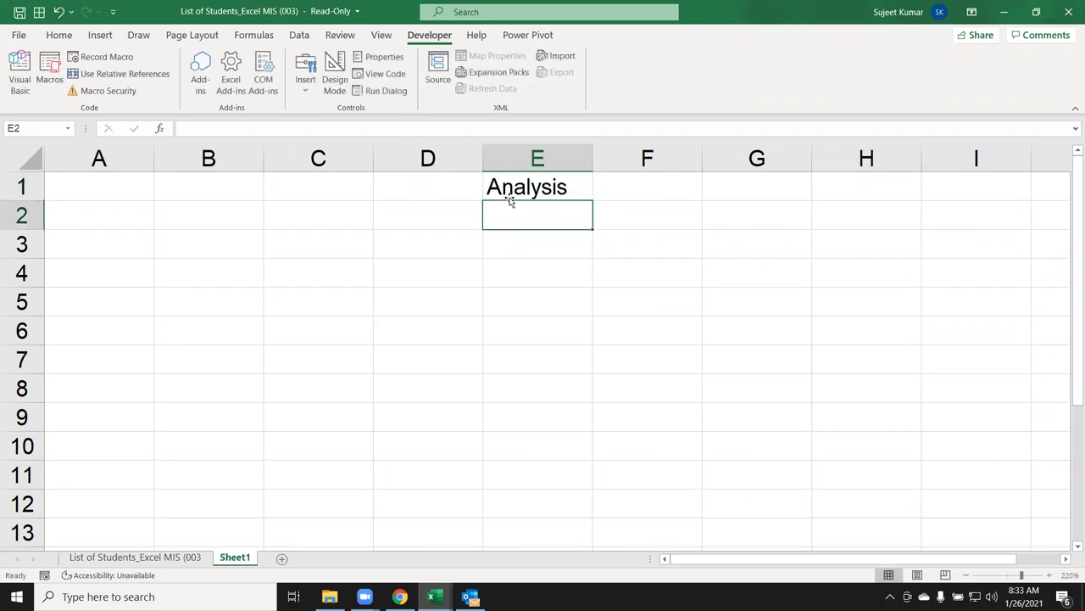
pyautogui.write('Al')
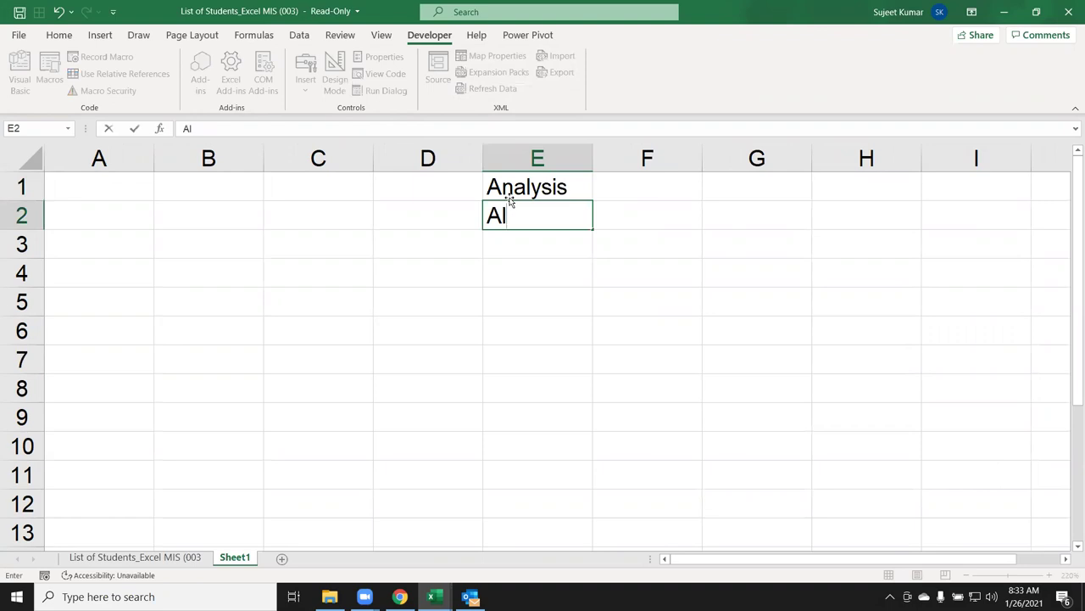
pyautogui.write('gorithm')
pyautogui.press('Return')
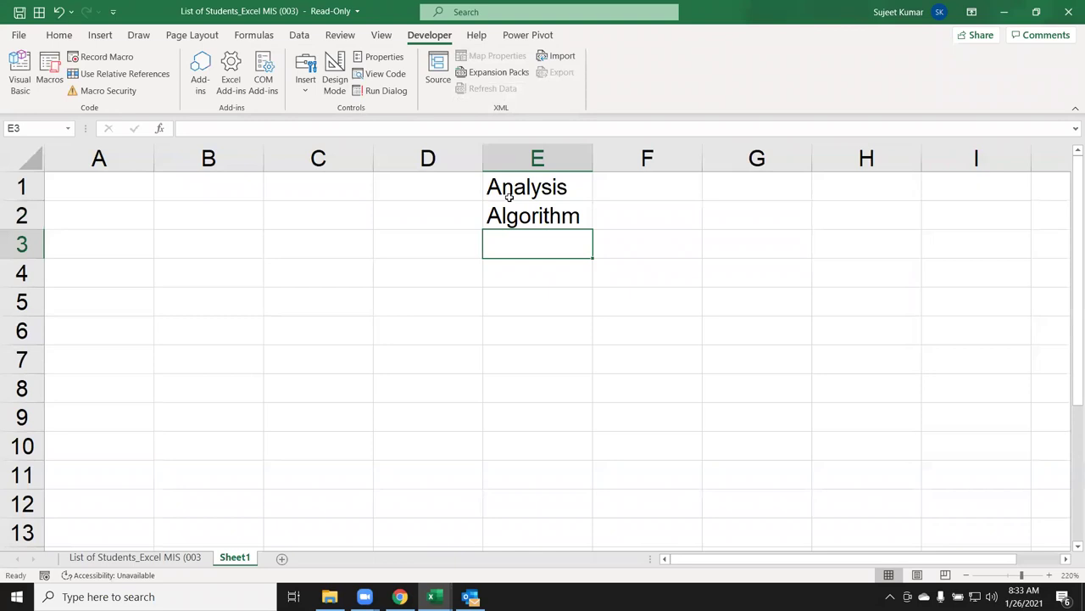
pyautogui.write('Code')
pyautogui.press('Return')
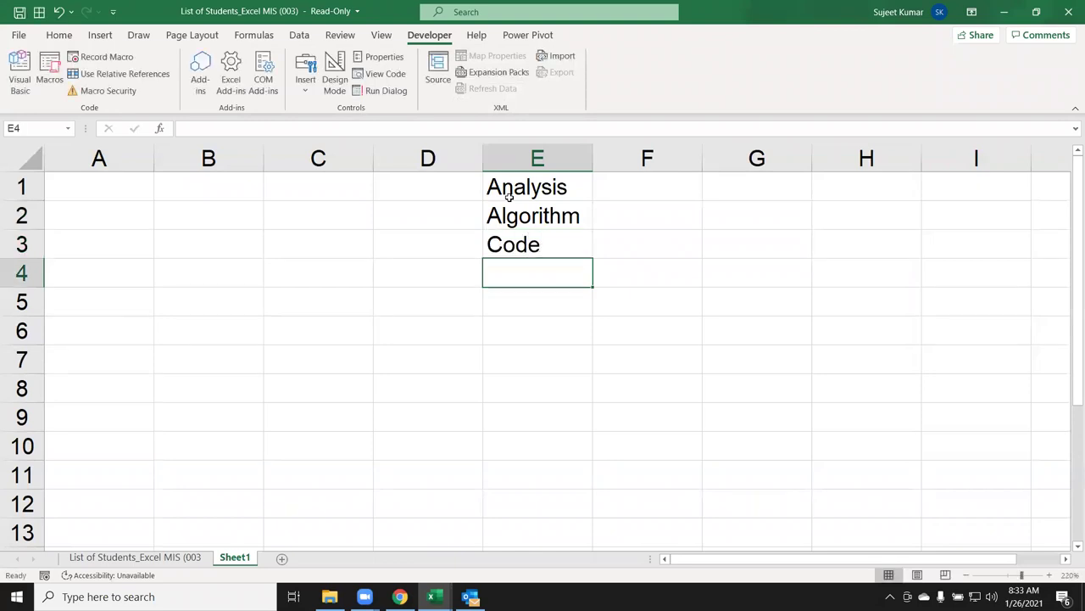
pyautogui.write('Test')
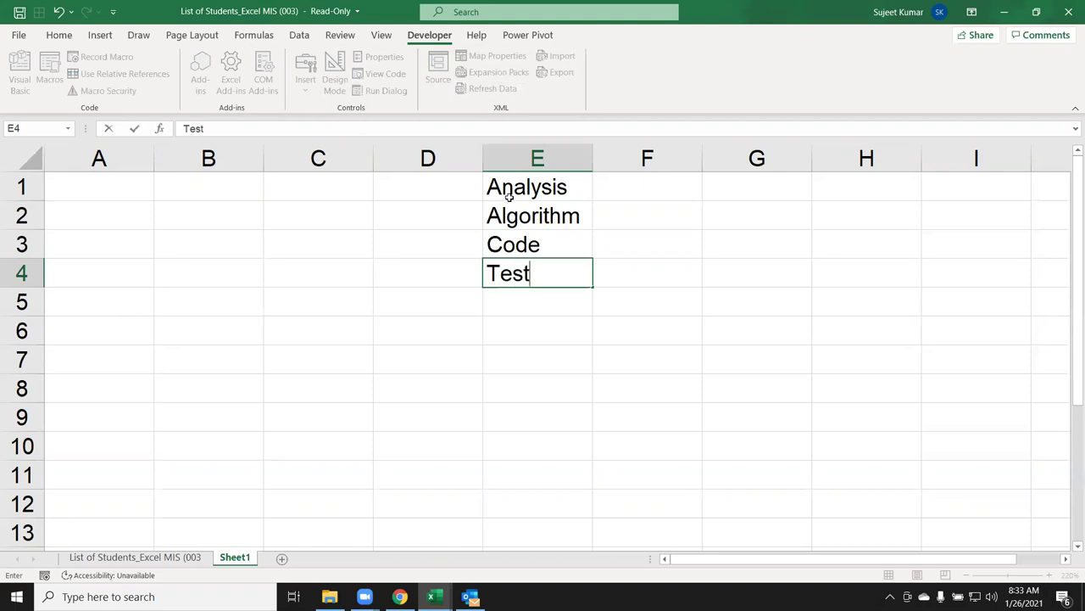
pyautogui.press('Tab')
# Enter Re-Code and Re-Test in F4:G4 and Apply in E5.
pyautogui.write('Re-Code')
pyautogui.press('Return')
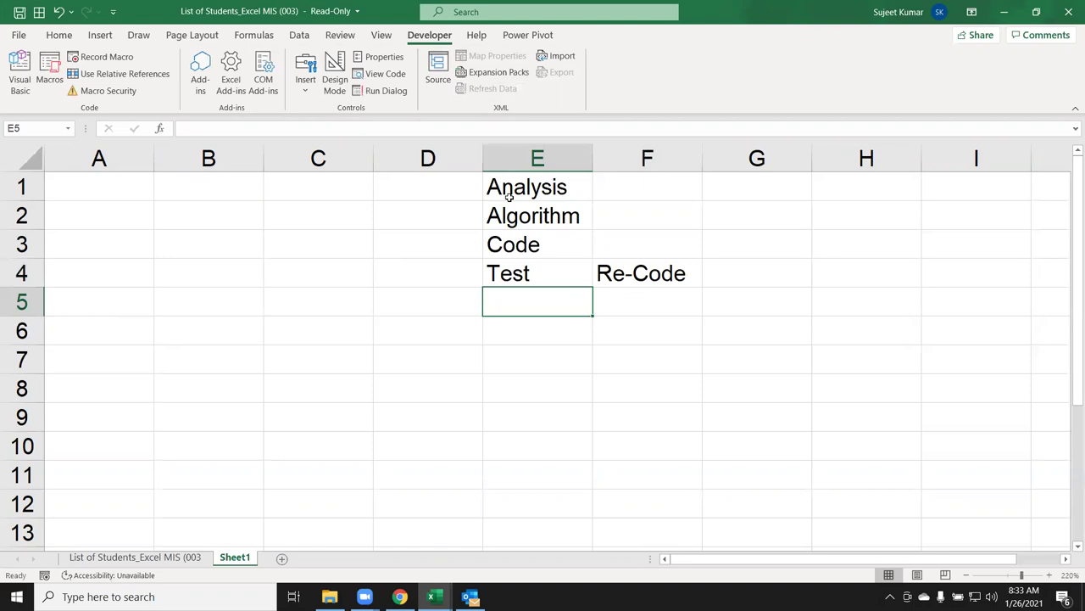
pyautogui.press('Up')
pyautogui.press('Right')
pyautogui.press('Right')
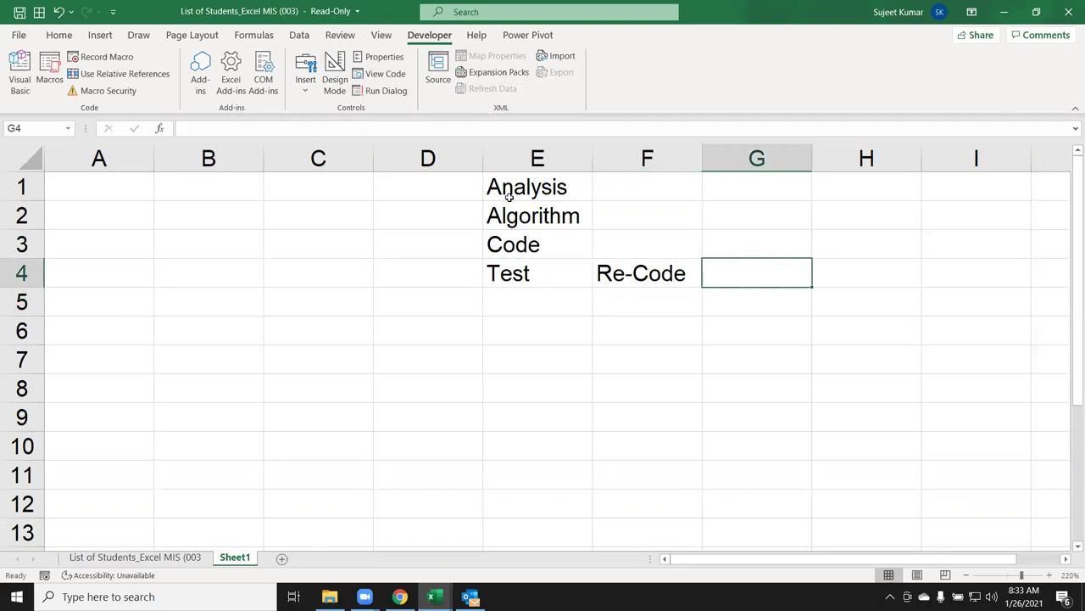
pyautogui.write('Re-Tes')
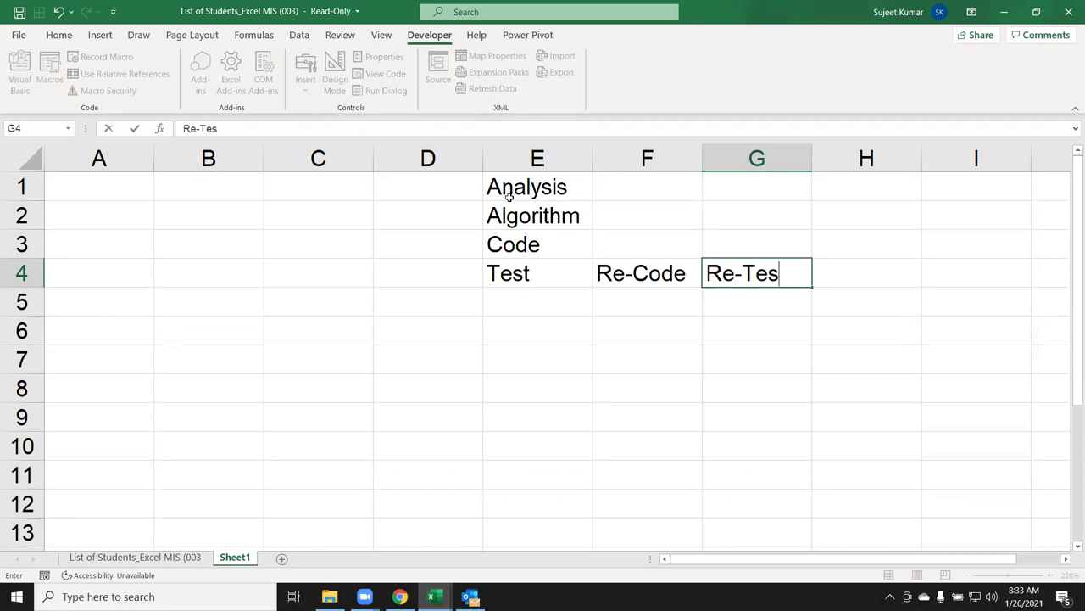
pyautogui.write('t')
pyautogui.press('Return')
pyautogui.press('Left')
pyautogui.press('Left')
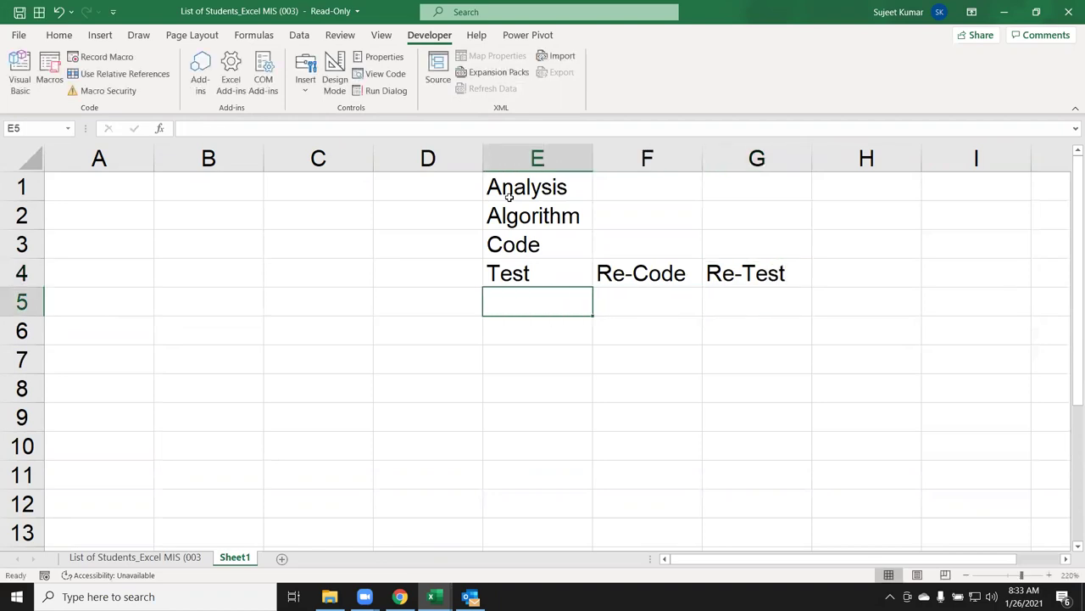
pyautogui.write('Apply')
pyautogui.press('Return')
pyautogui.press('Up')
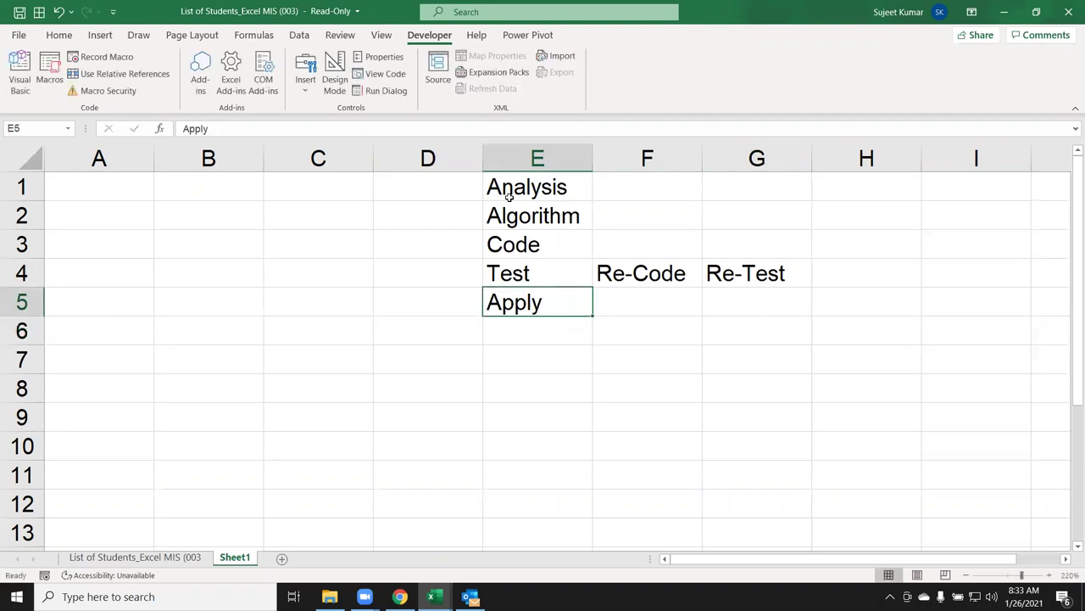
pyautogui.click(509, 199)
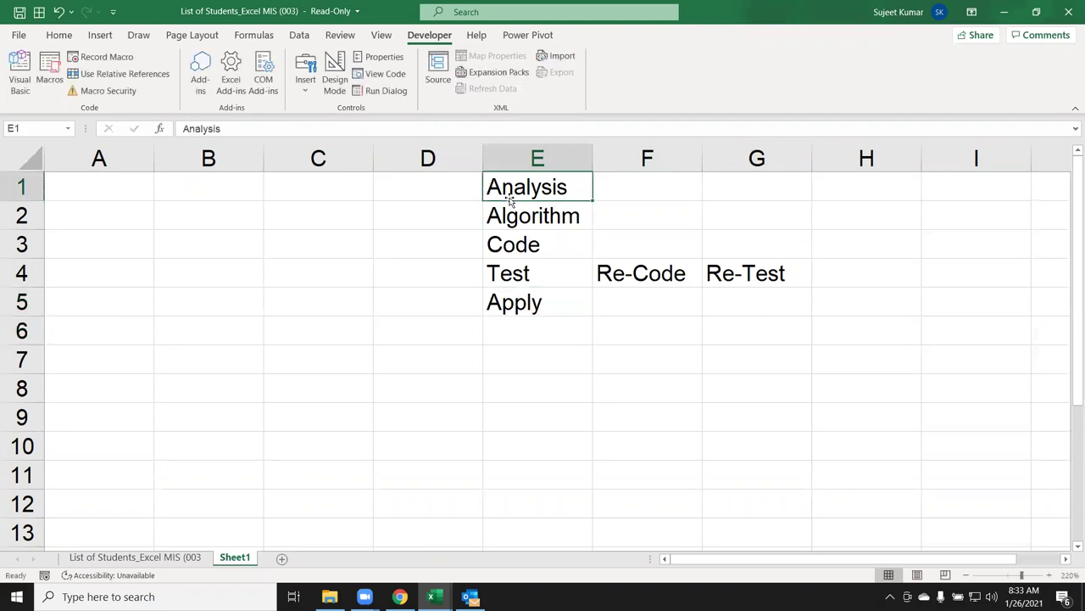
pyautogui.press('Down')
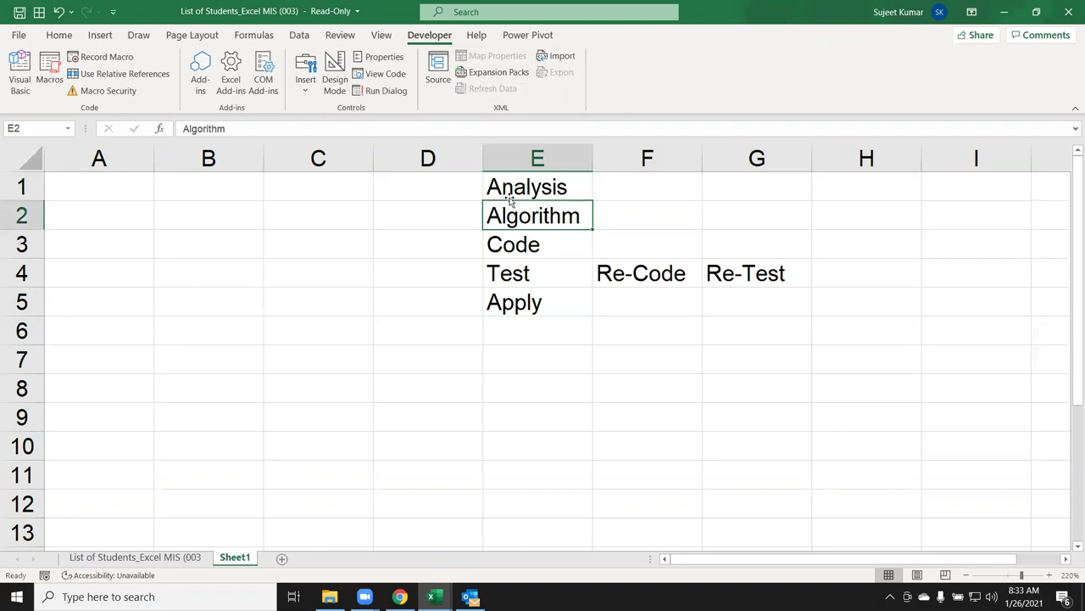
pyautogui.press('Down')
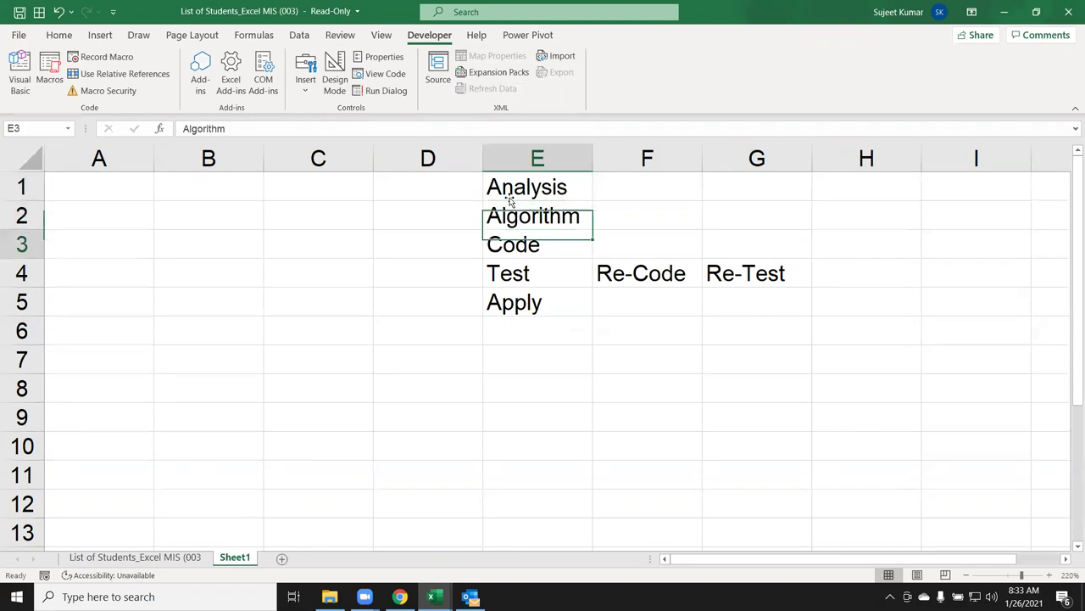
pyautogui.press('Down')
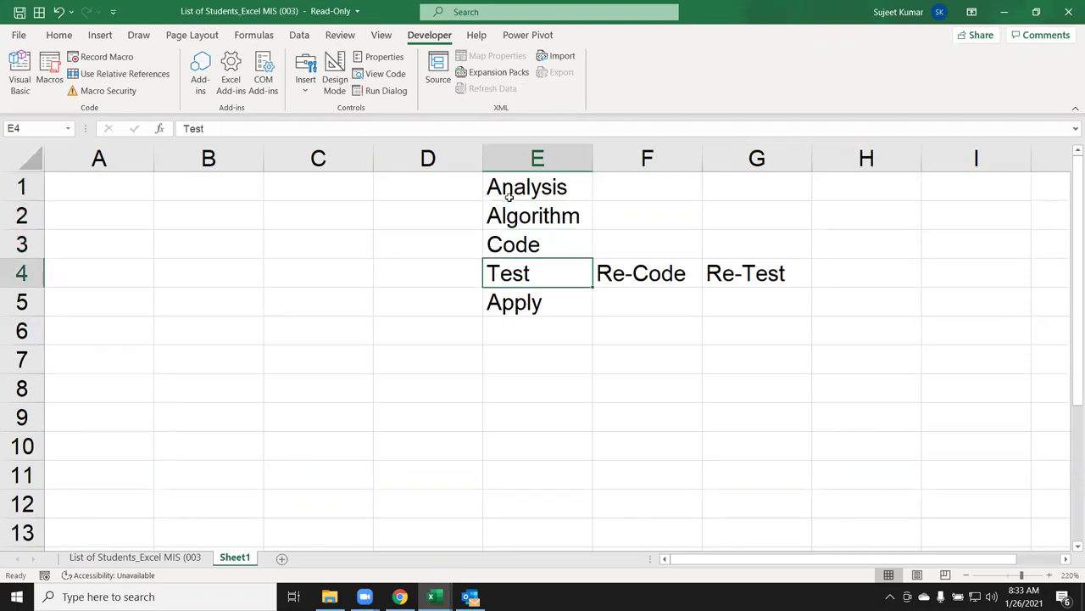
pyautogui.press('Right')
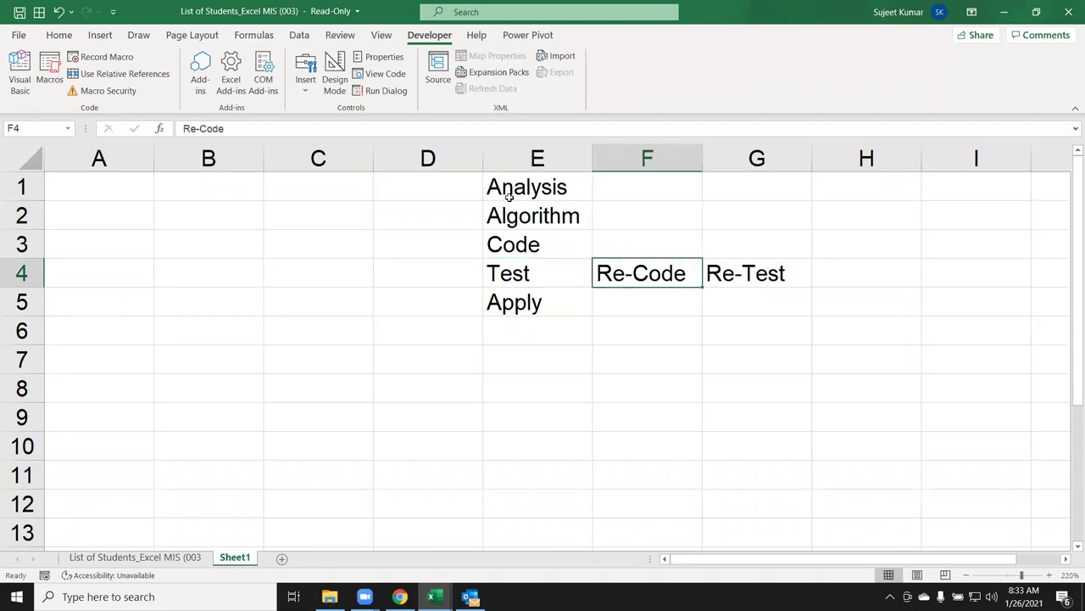
pyautogui.press('Right')
pyautogui.press('Left')
pyautogui.press('Right')
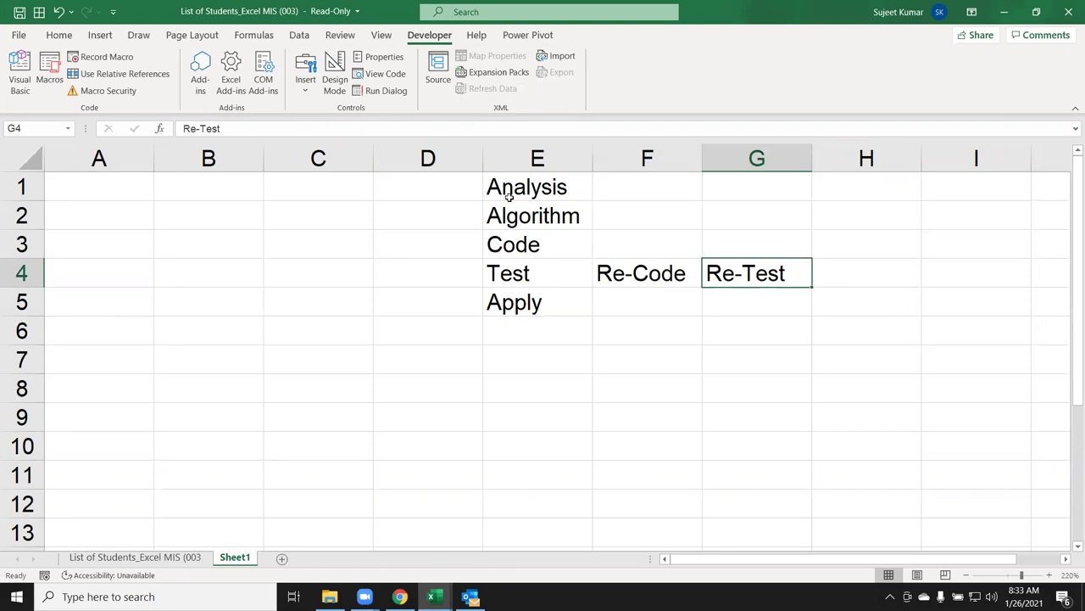
pyautogui.press('Left')
pyautogui.press('Left')
pyautogui.press('Left')
pyautogui.press('Down')
pyautogui.press('Right')
pyautogui.hotkey('ctrl', 'shift', 'Up')
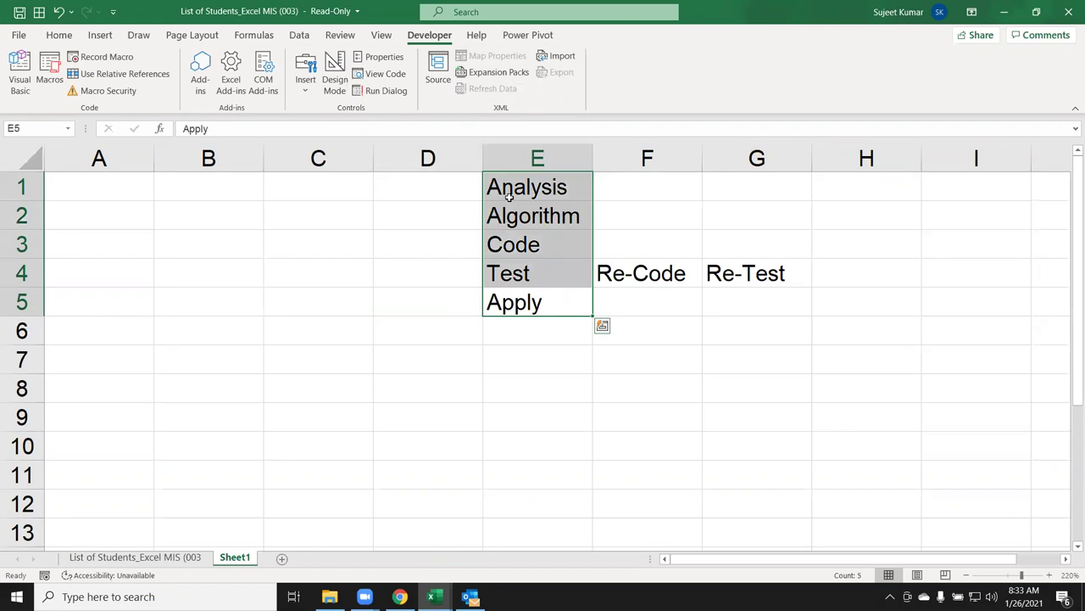
pyautogui.click(510, 197)
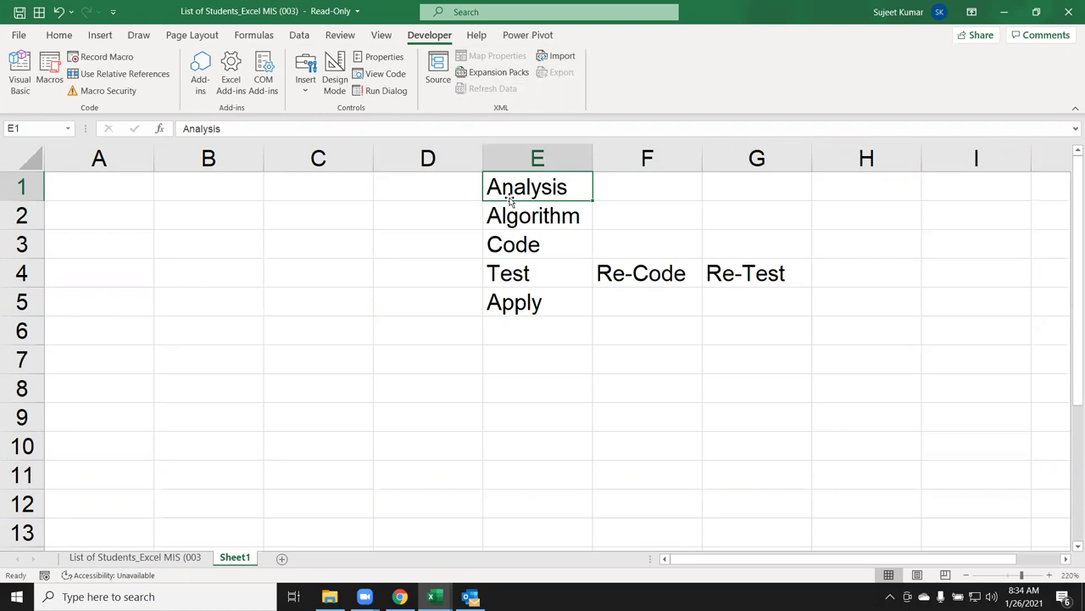
pyautogui.press('Down')
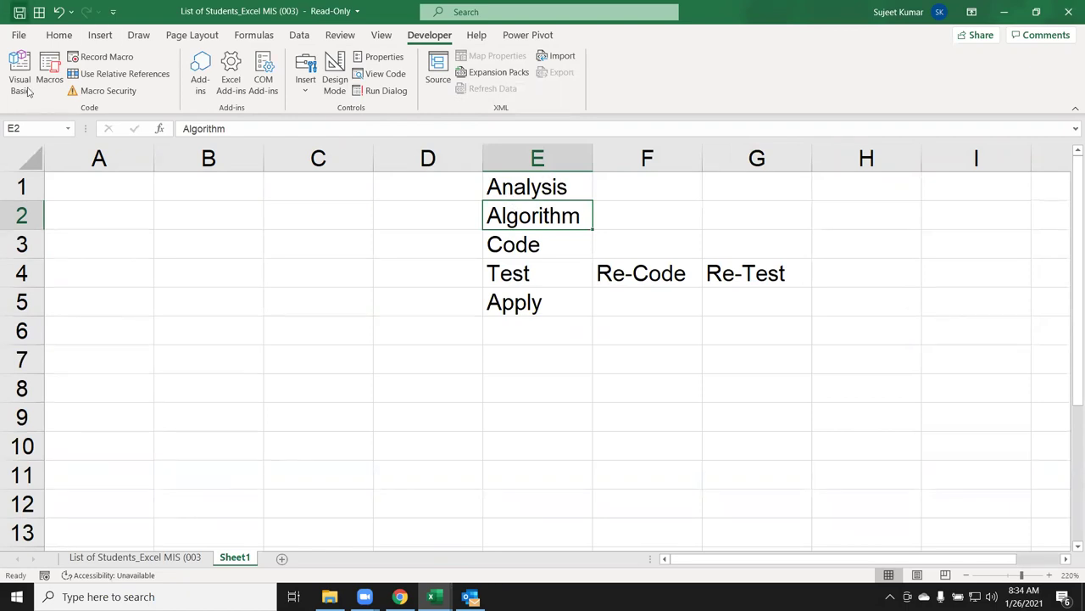
# Select cells A1, B1 and C1 in turn, extending the selection to C2.
pyautogui.click(105, 192)
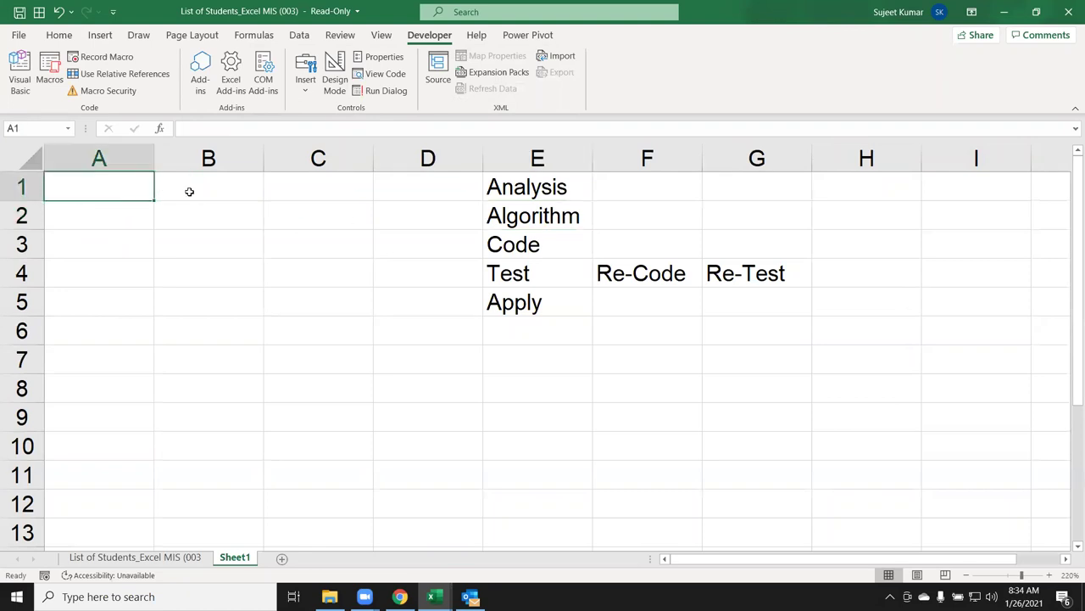
pyautogui.click(190, 192)
pyautogui.click(279, 197)
pyautogui.click(93, 193)
pyautogui.click(190, 195)
pyautogui.click(306, 184)
pyautogui.hotkey('shift', 'Down')
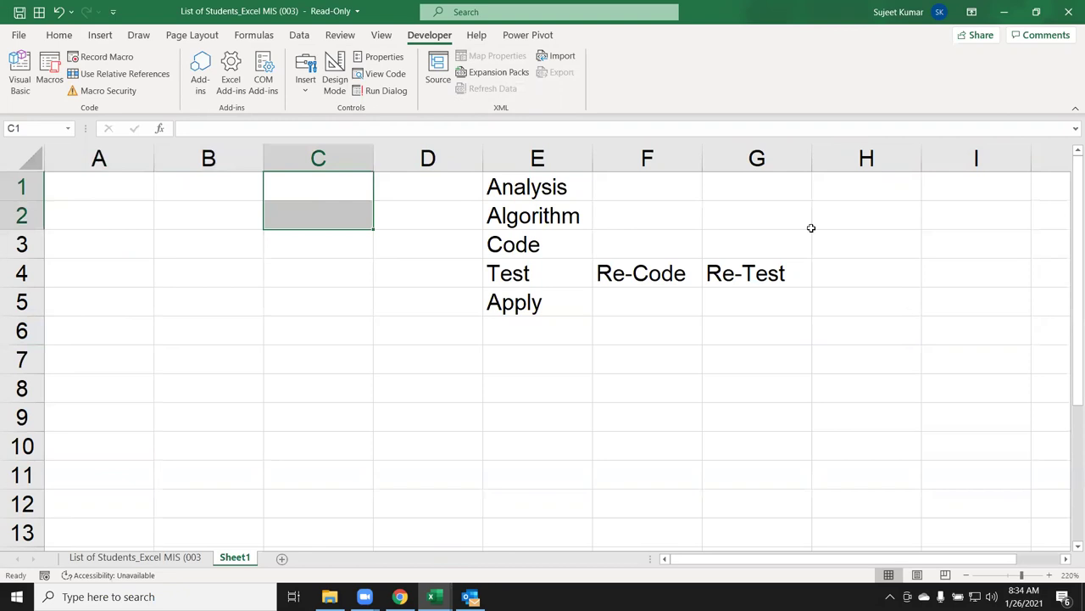
# Enter Start, select A1, Enter Name and Select B1 down C6:C9.
pyautogui.click(324, 326)
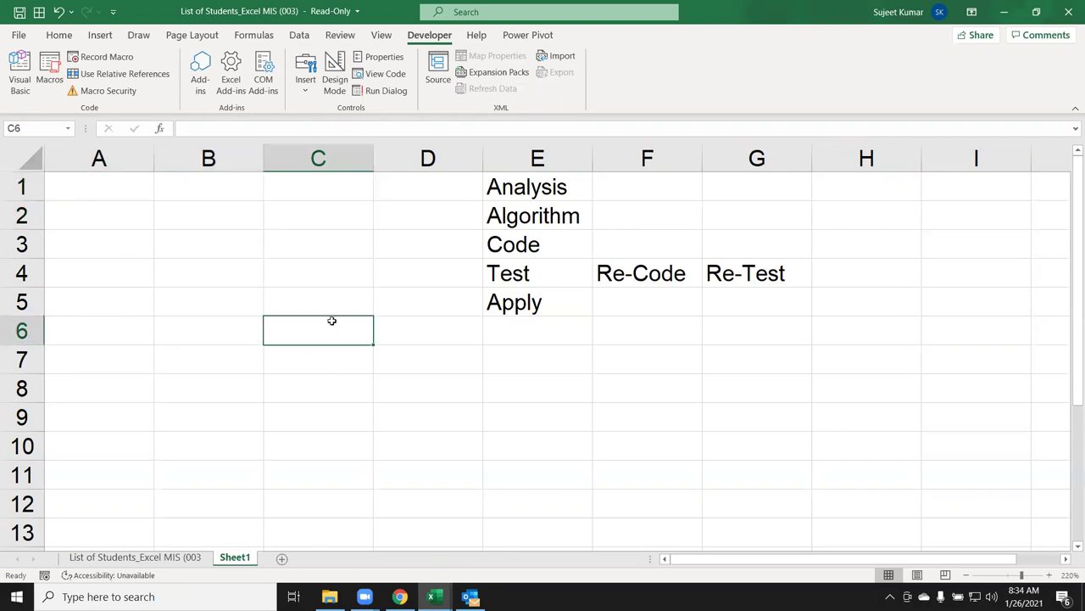
pyautogui.write('Star')
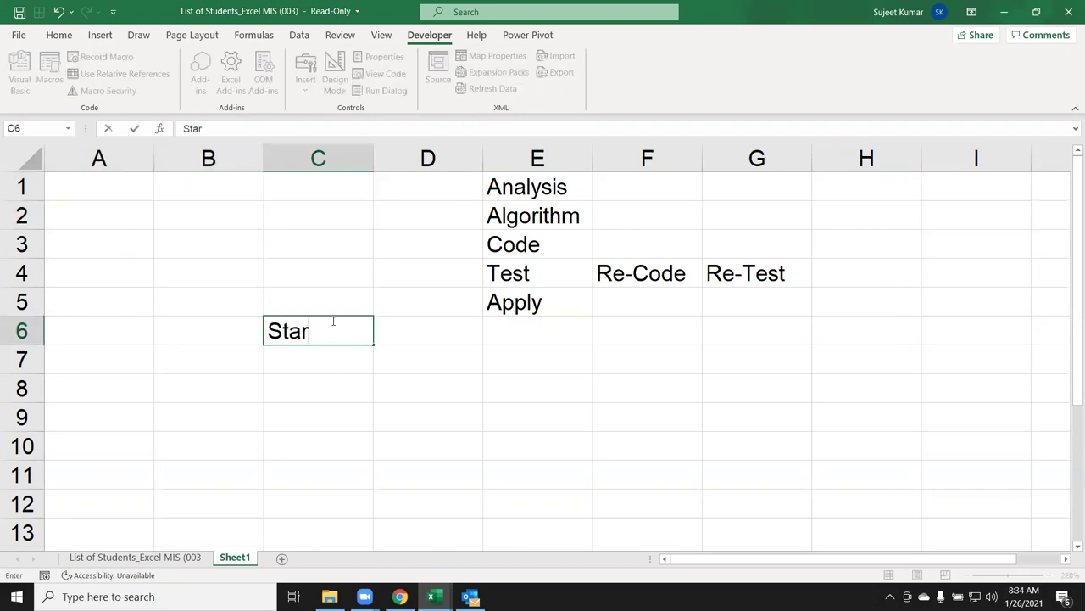
pyautogui.write('t')
pyautogui.press('Return')
pyautogui.write('select A1')
pyautogui.press('Return')
pyautogui.write('Enter N')
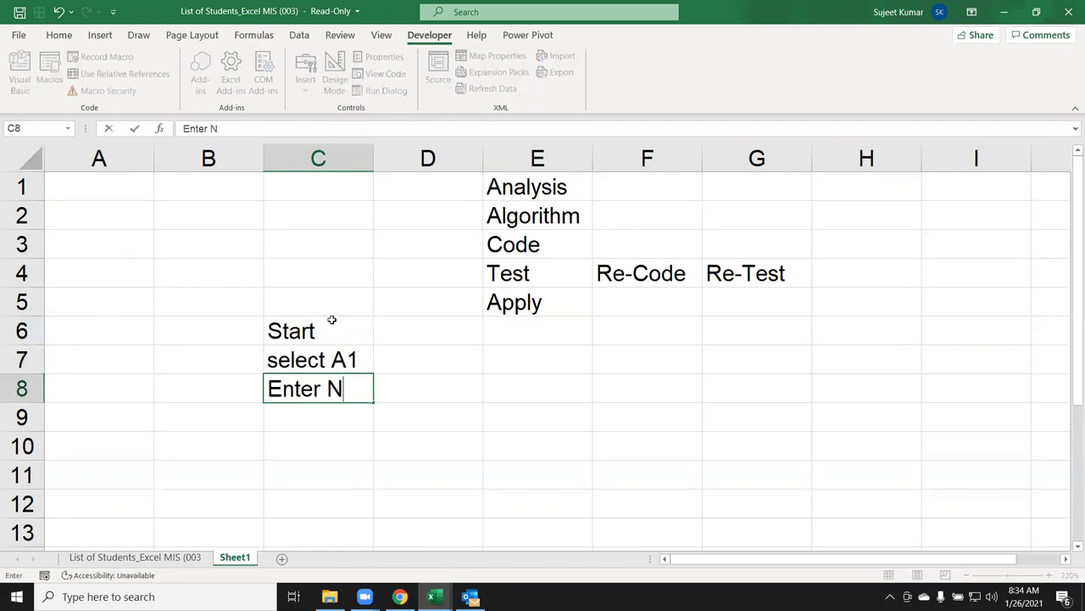
pyautogui.write('ame')
pyautogui.press('Return')
pyautogui.write('Select B1')
pyautogui.press('Return')
# Continue with Enter Roll, Select C1, Enter Marks and End in C10:C13.
pyautogui.write('Enter Roll')
pyautogui.press('Return')
pyautogui.write('Select C1')
pyautogui.press('Return')
pyautogui.write('Enter Marks')
pyautogui.press('Return')
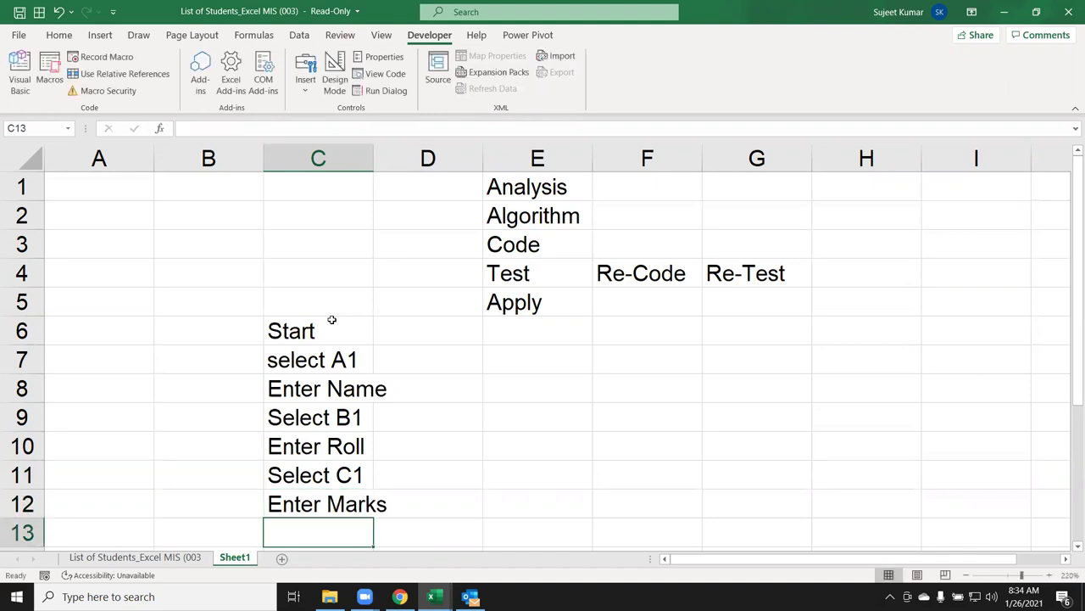
pyautogui.write('End')
pyautogui.press('Return')
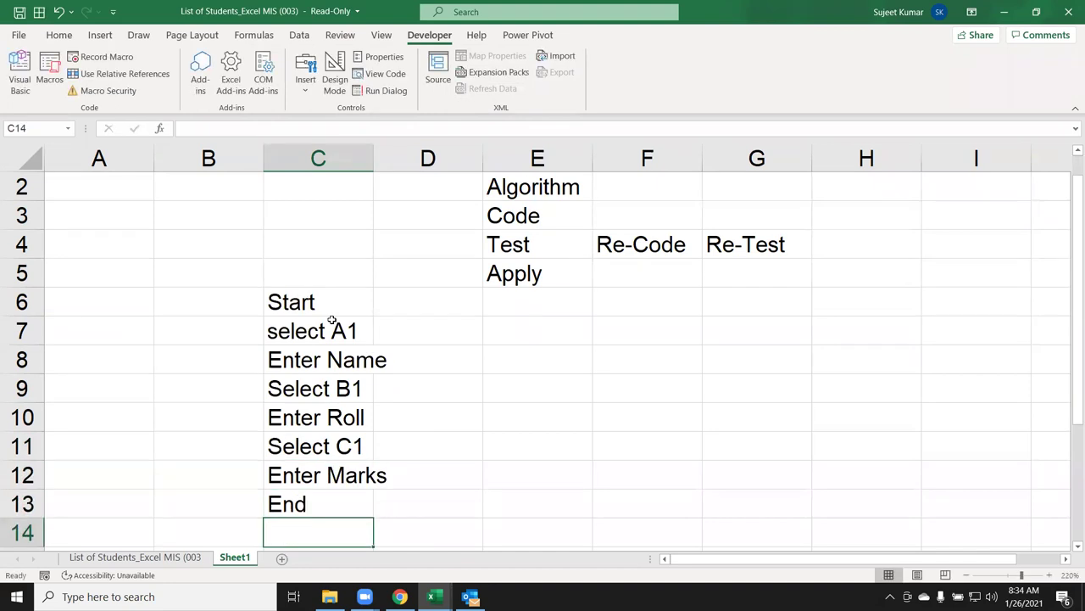
pyautogui.scroll(1, 317, 322)
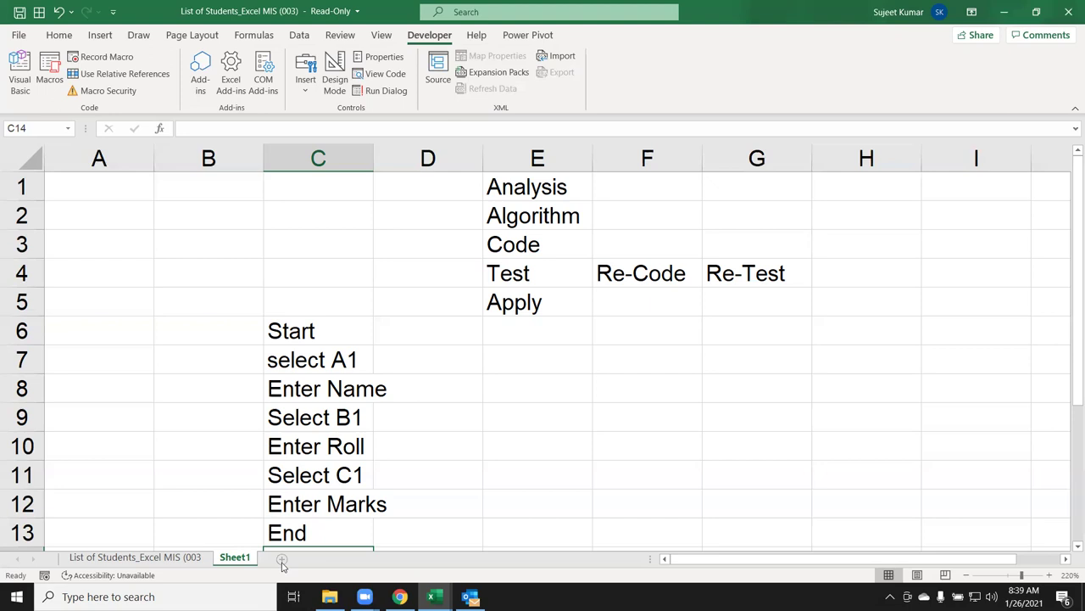
# Add a new blank Sheet2 with the + button and select its cell A1.
pyautogui.click(282, 561)
pyautogui.click(136, 362)
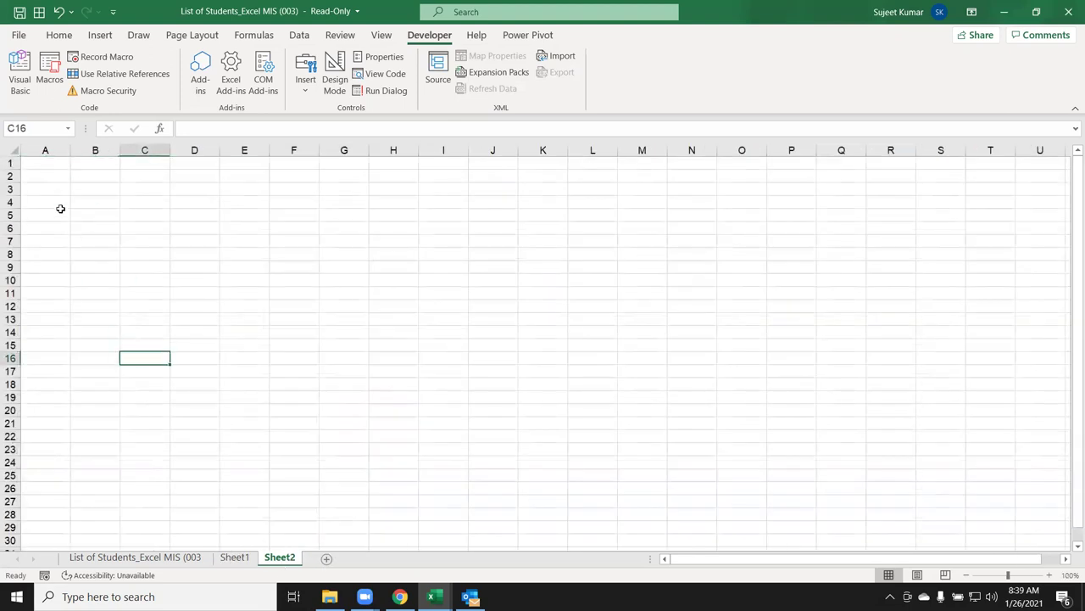
pyautogui.click(46, 178)
pyautogui.click(49, 161)
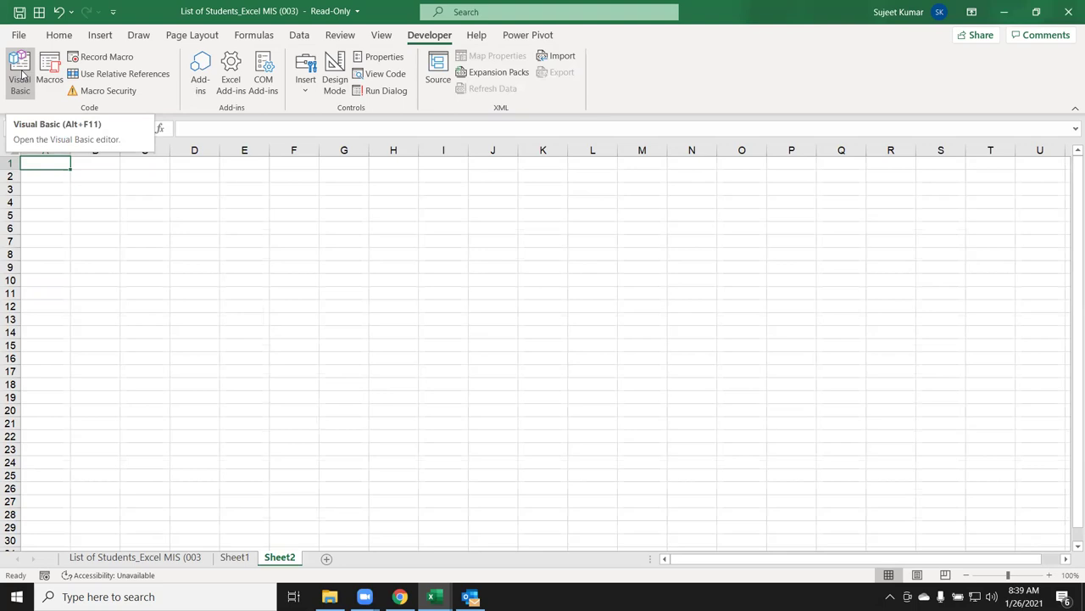
# Open the Visual Basic editor showing WT-MSG's Module1 rr macro.
pyautogui.click(23, 71)
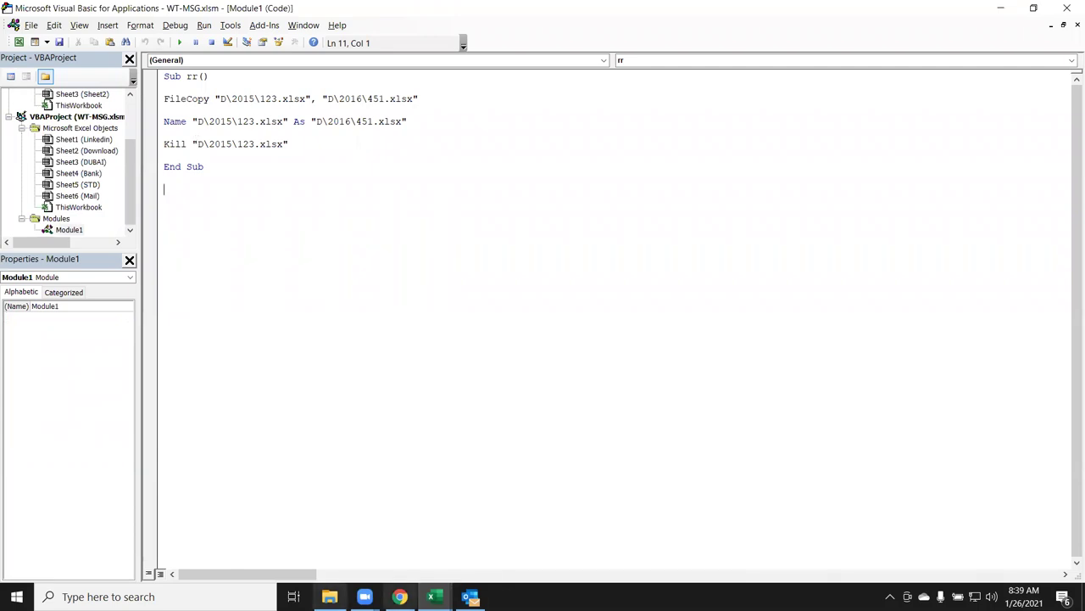
pyautogui.click(434, 597)
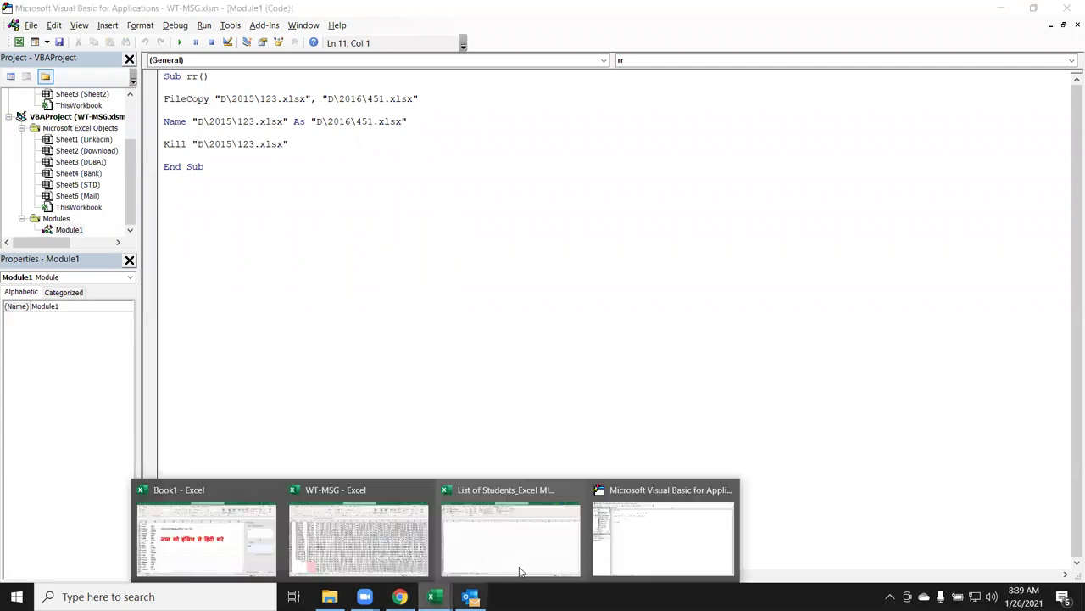
pyautogui.click(669, 564)
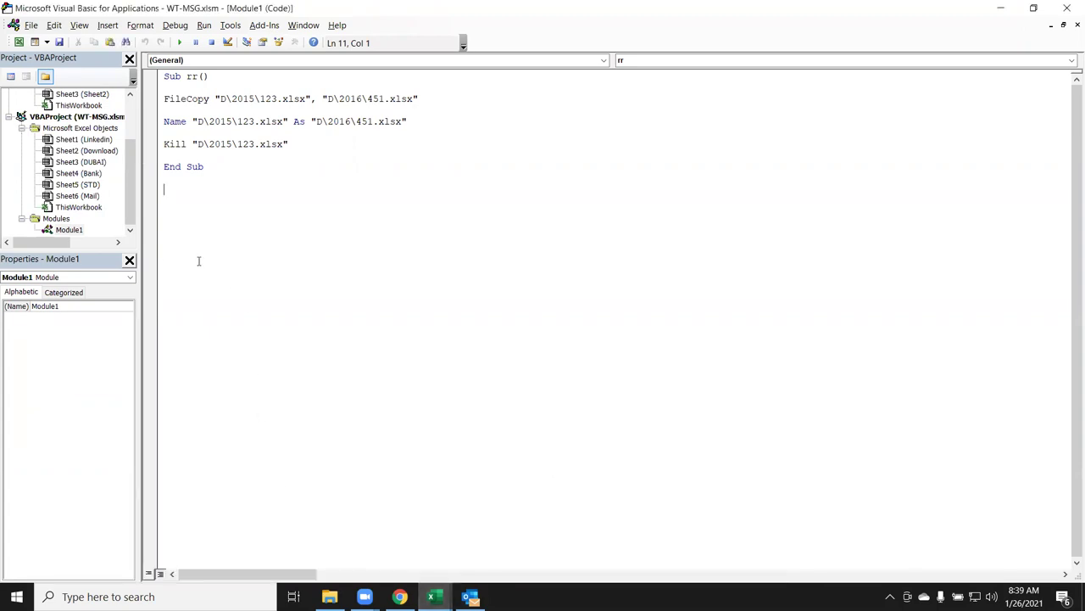
# Enlarge the Project Explorer to show every project, then collapse the WT-MSG.xlsm project.
pyautogui.moveTo(95, 251)
pyautogui.mouseDown()
pyautogui.moveTo(84, 380)
pyautogui.moveTo(85, 342)
pyautogui.mouseUp()
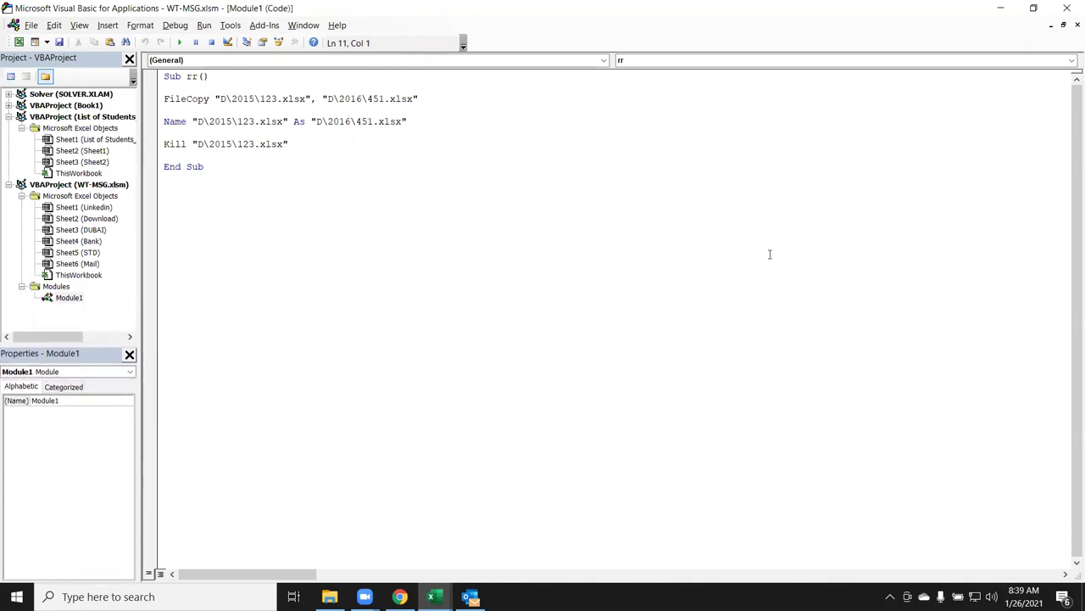
pyautogui.moveTo(602, 203); pyautogui.dragTo(165, 76)
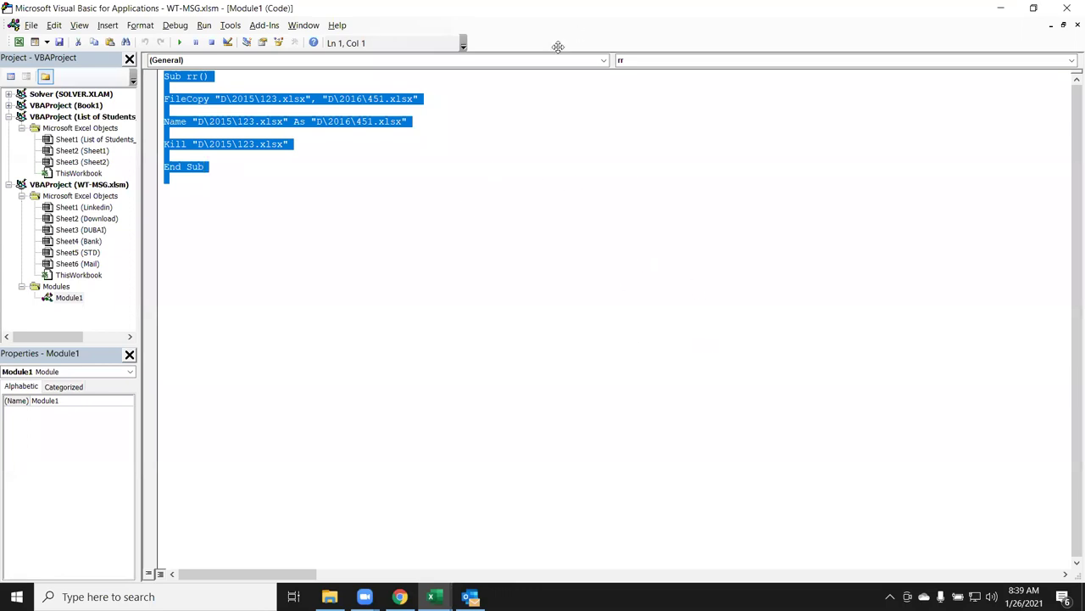
pyautogui.click(522, 185)
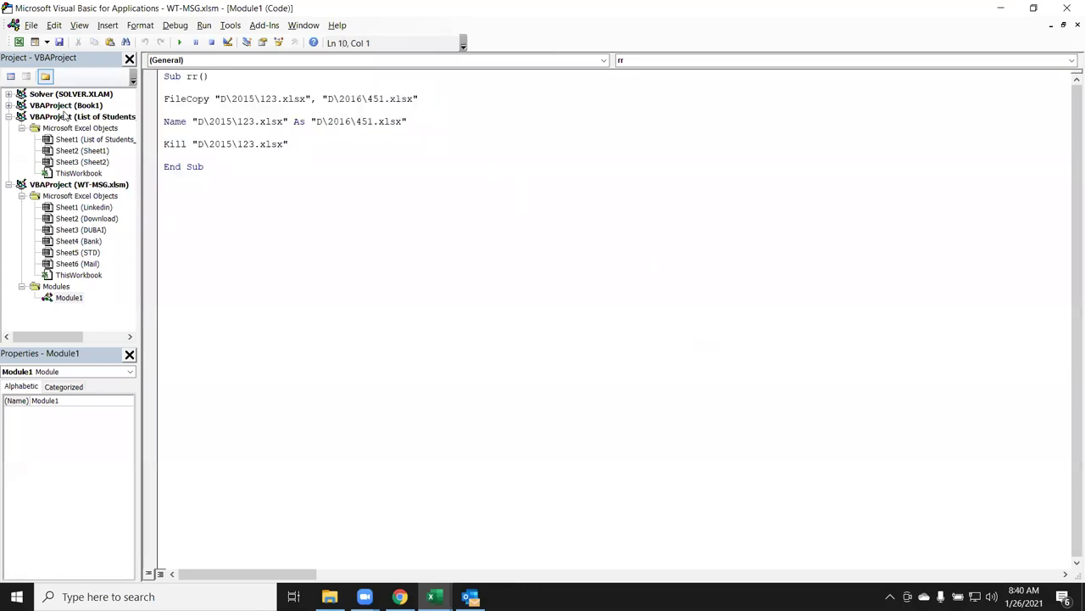
pyautogui.click(25, 454)
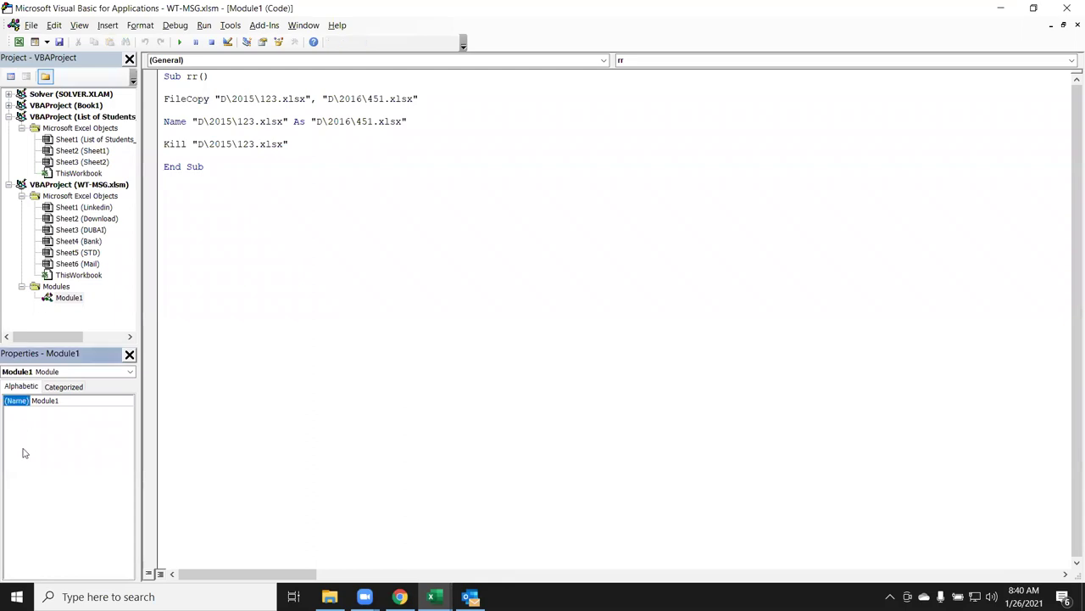
pyautogui.click(10, 185)
# Collapse List of Students, expand WT-MSG.xlsm and select its Download sheet.
pyautogui.click(9, 116)
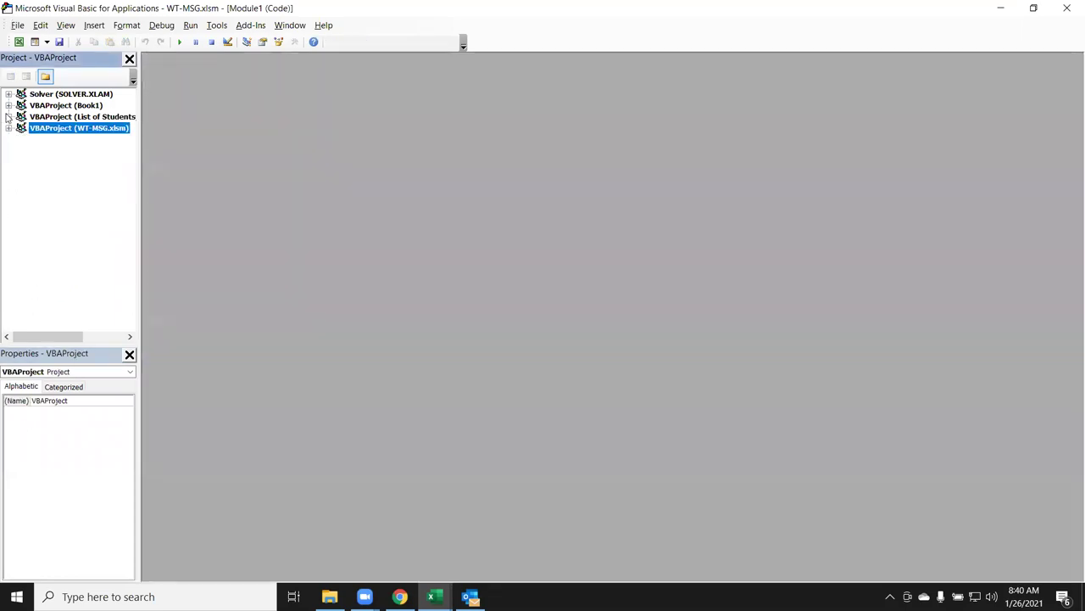
pyautogui.click(98, 117)
pyautogui.click(96, 128)
pyautogui.click(9, 128)
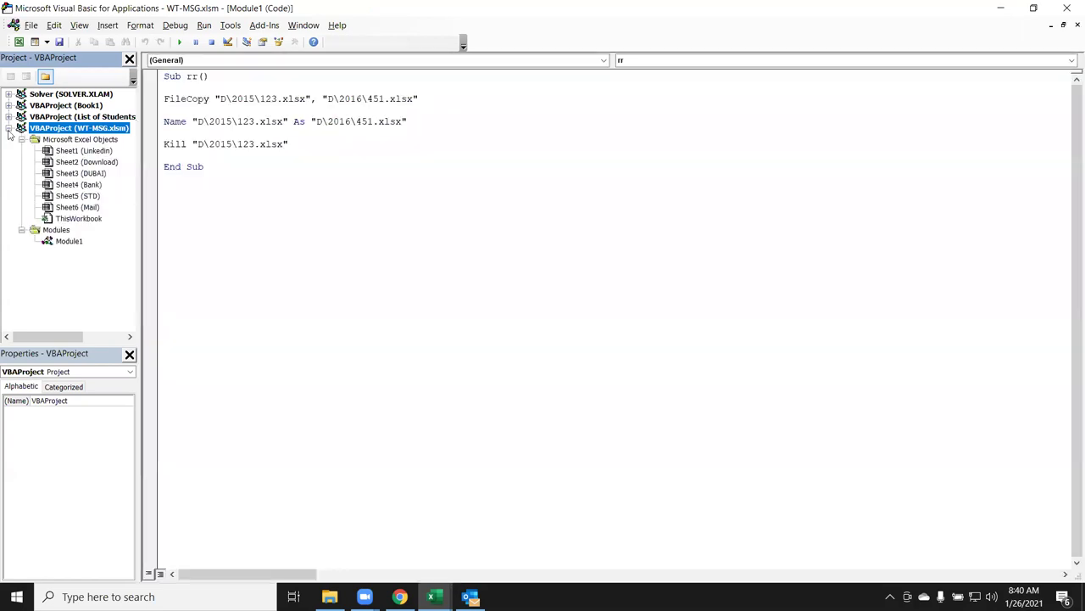
pyautogui.click(75, 161)
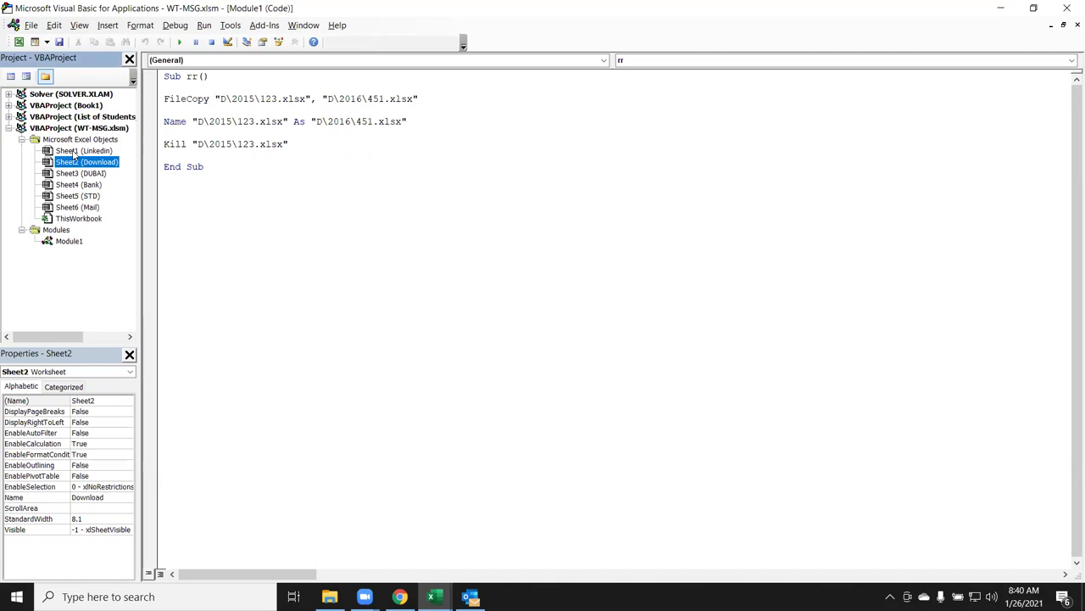
# View code for the Linkedin, DUBAI and Bank sheets, then reselect Download and open Insert.
pyautogui.doubleClick(75, 150)
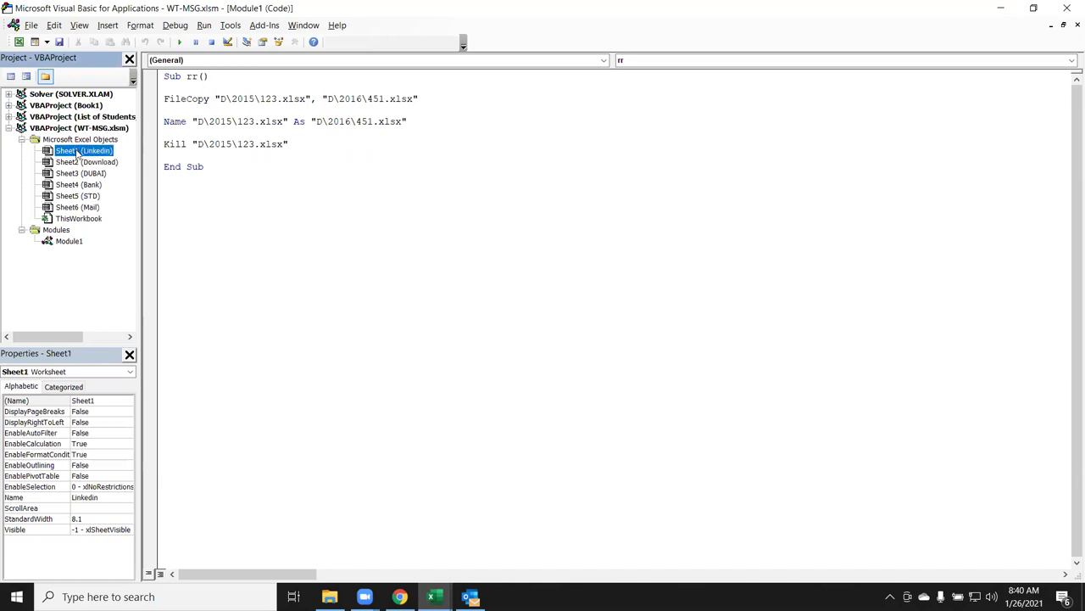
pyautogui.doubleClick(78, 162)
pyautogui.doubleClick(81, 173)
pyautogui.doubleClick(79, 185)
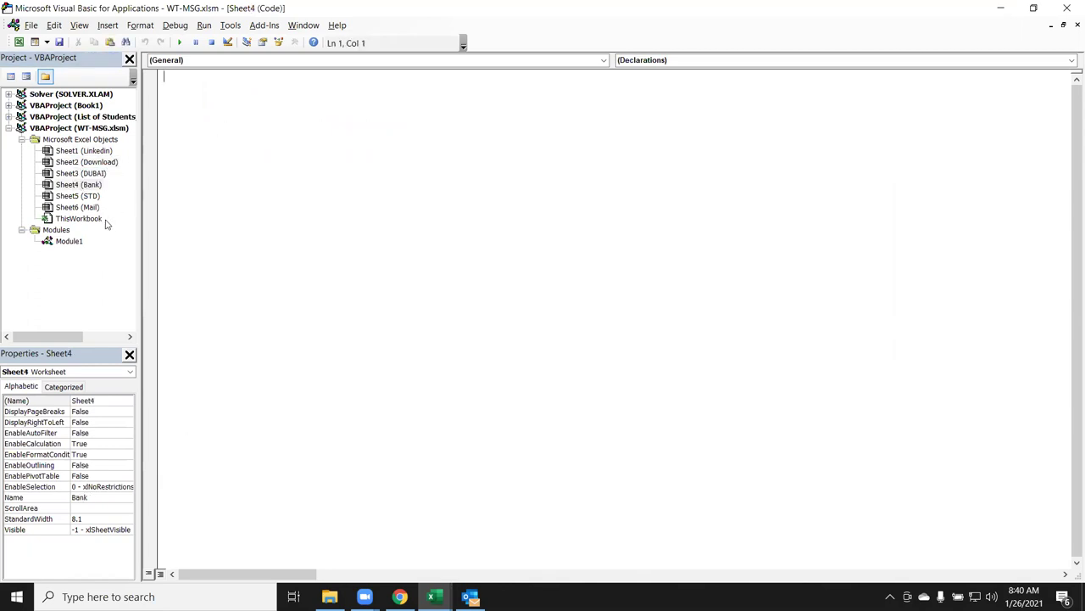
pyautogui.click(85, 162)
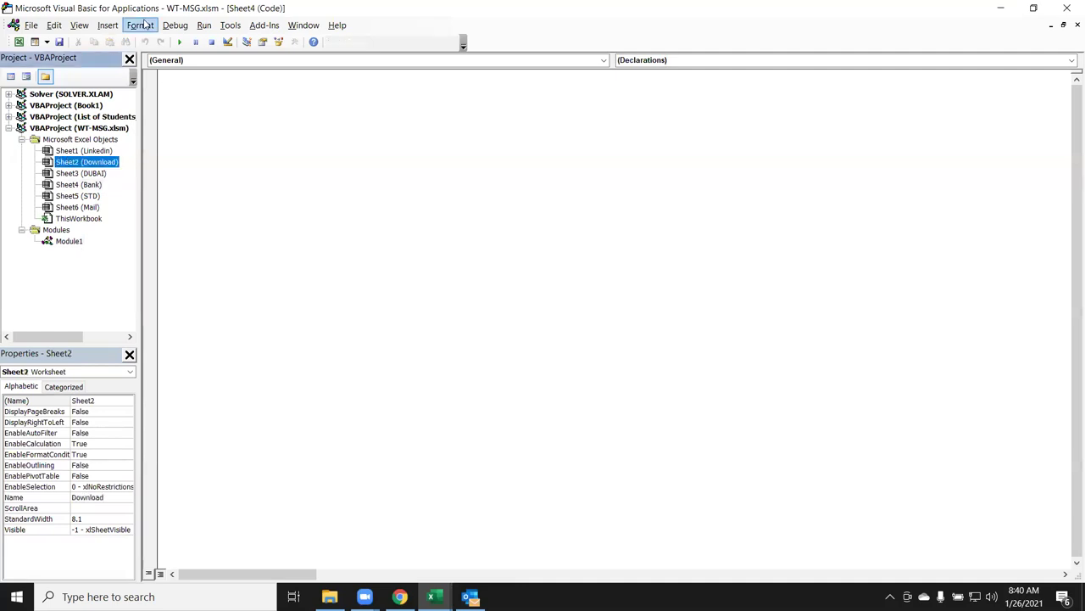
pyautogui.click(107, 25)
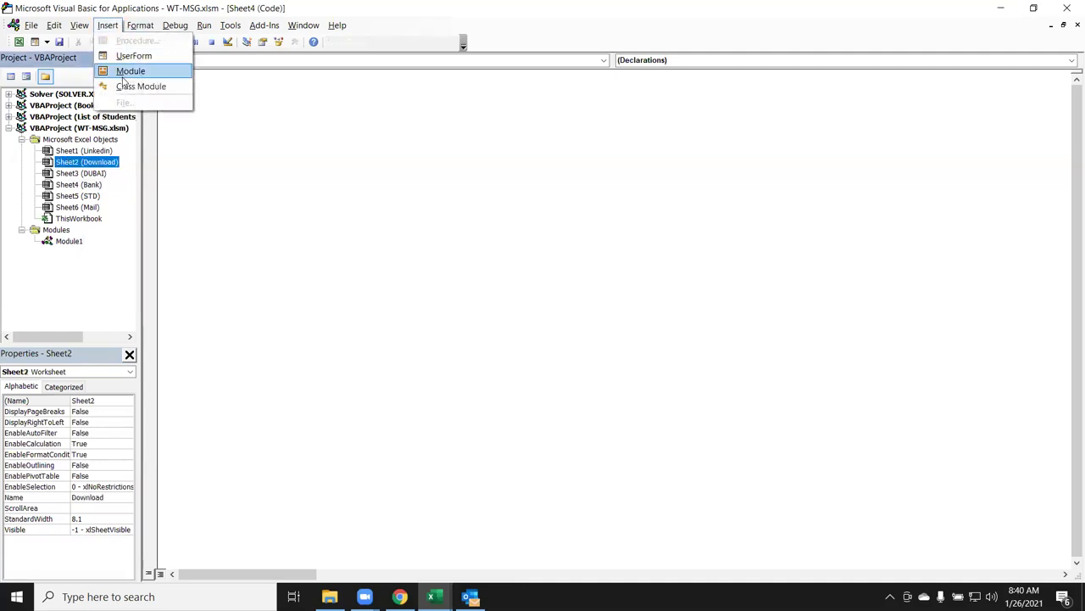
# Insert an empty Module2 into WT-MSG.xlsm, then browse the View and Insert menus without changes.
pyautogui.click(125, 72)
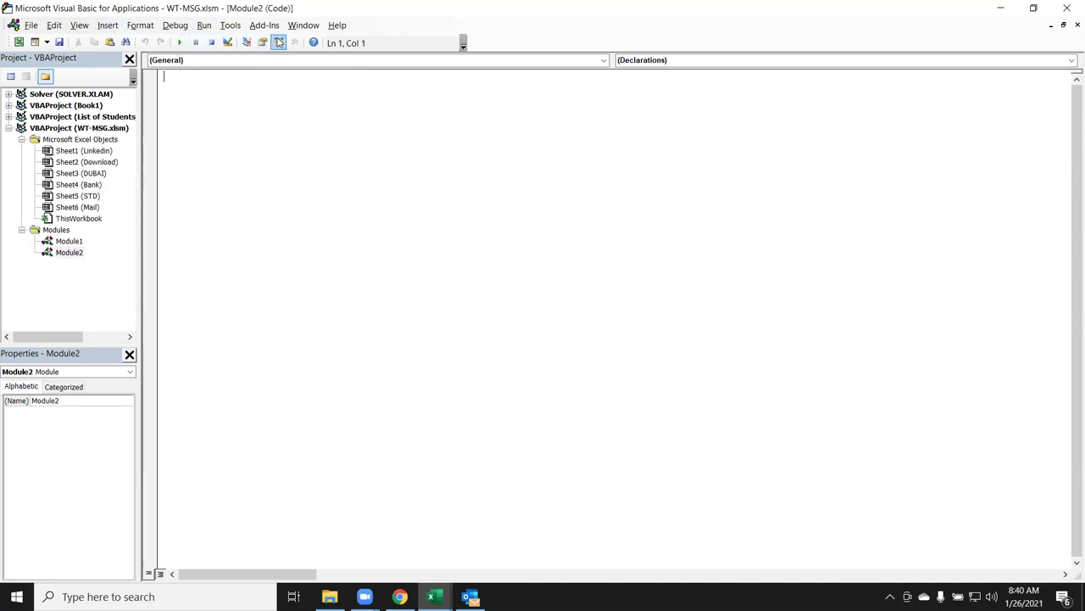
pyautogui.click(79, 25)
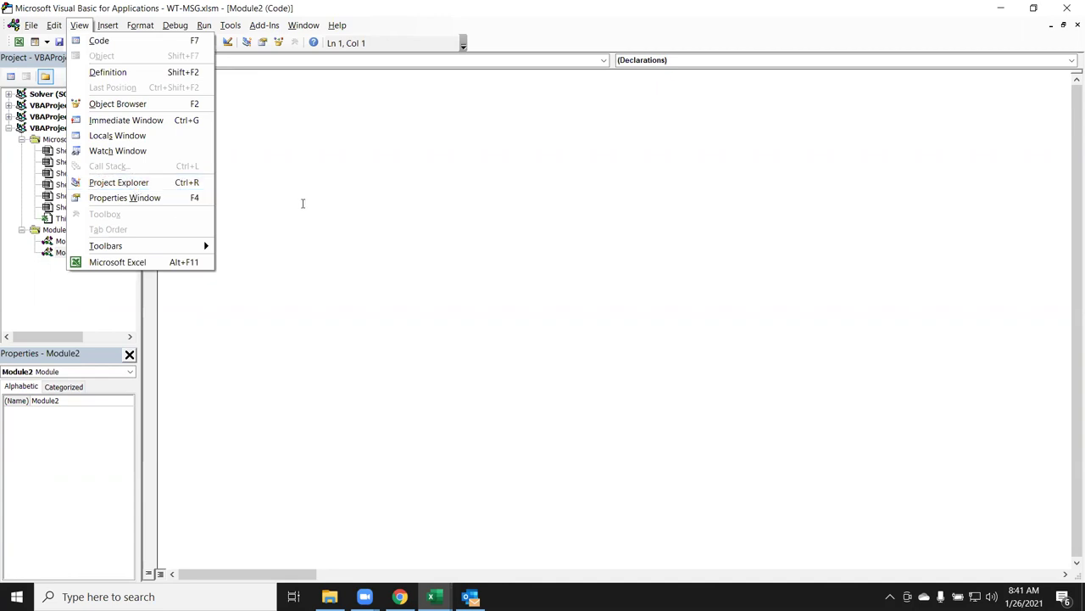
pyautogui.click(303, 201)
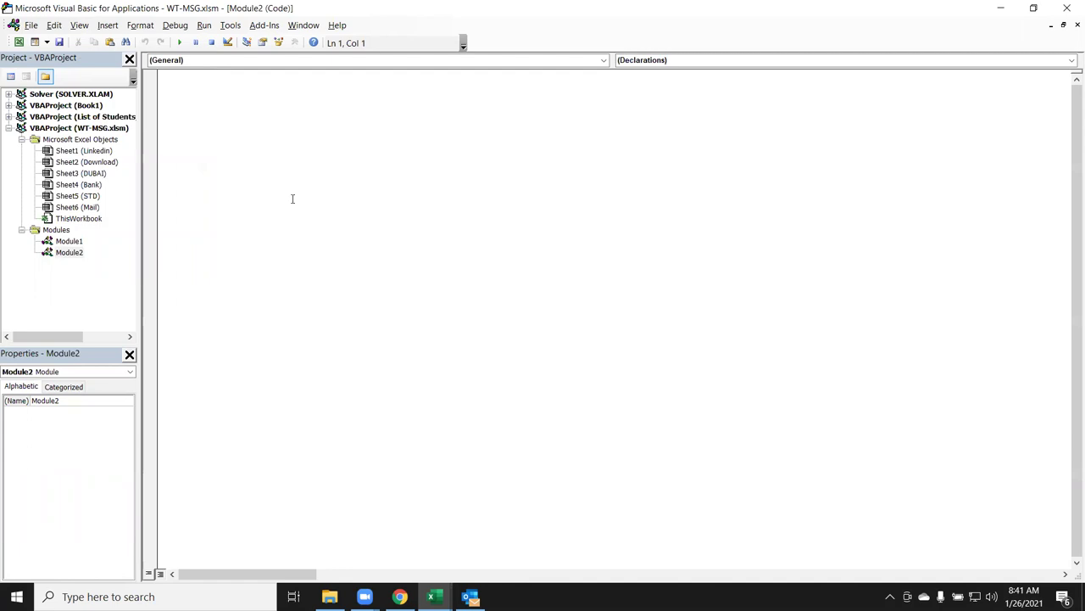
pyautogui.click(92, 153)
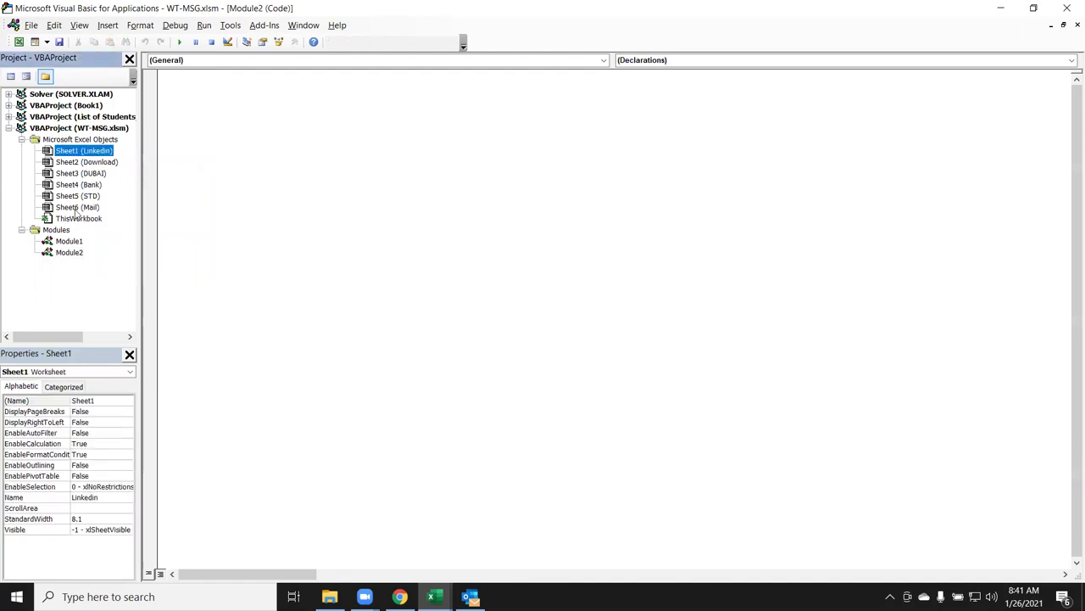
pyautogui.click(70, 242)
pyautogui.click(106, 26)
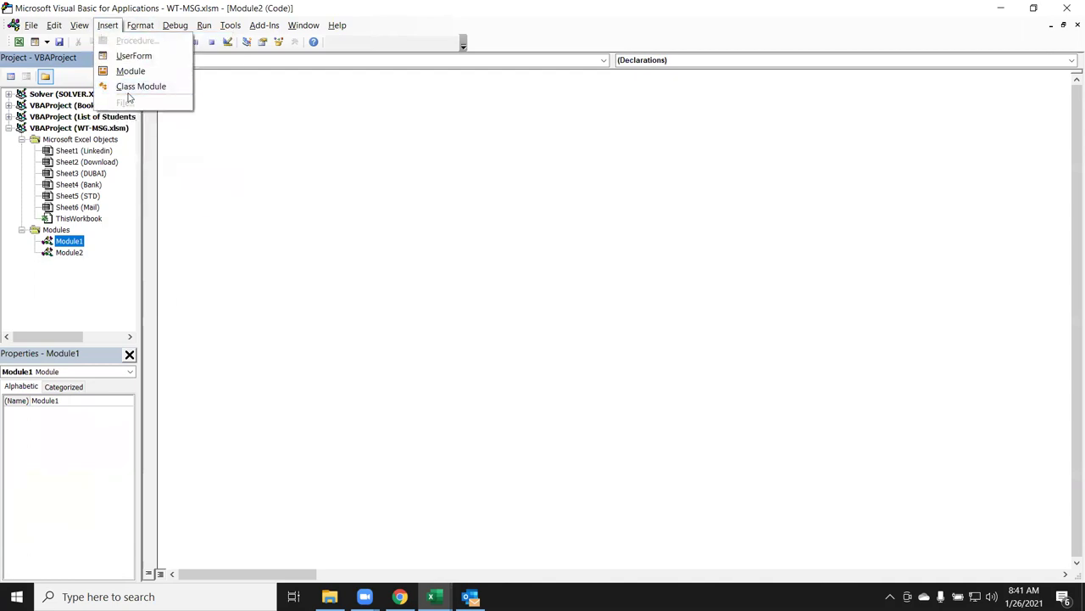
pyautogui.click(218, 228)
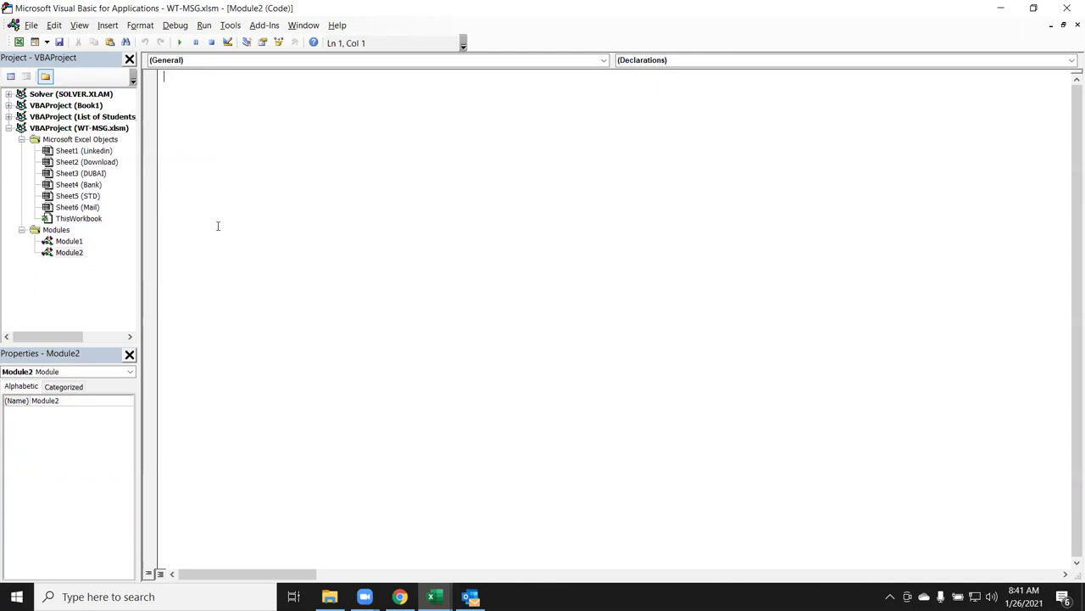
pyautogui.doubleClick(69, 242)
pyautogui.hotkey('shift', 'Up')
pyautogui.hotkey('shift', 'Up')
pyautogui.hotkey('shift', 'Up')
pyautogui.hotkey('shift', 'Up')
pyautogui.hotkey('shift', 'Up')
pyautogui.hotkey('shift', 'Up')
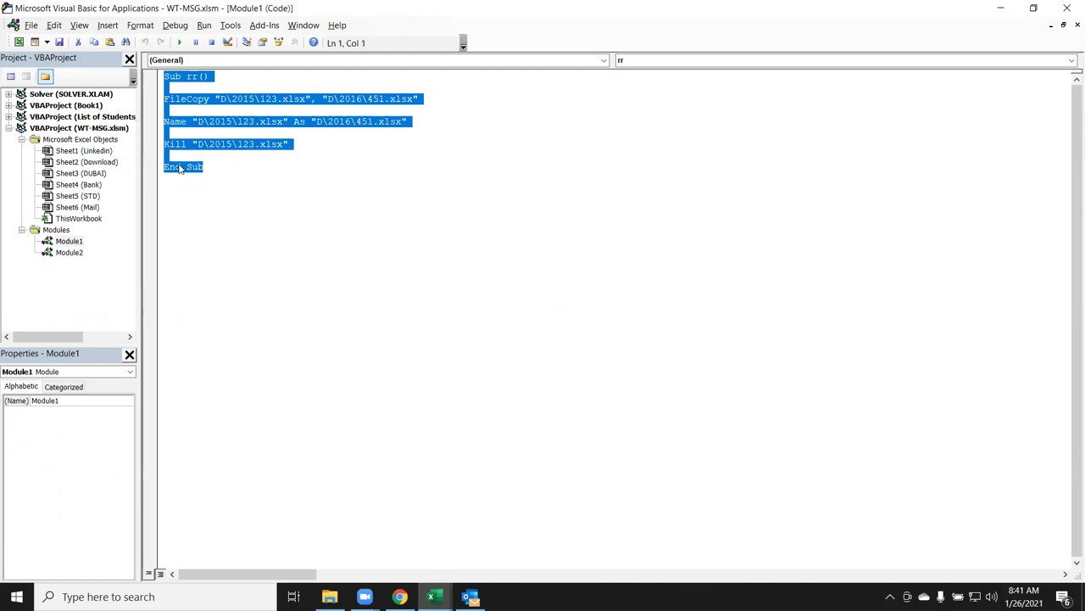
pyautogui.click(212, 178)
pyautogui.hotkey('shift', 'Up')
pyautogui.hotkey('shift', 'Up')
pyautogui.hotkey('shift', 'Up')
pyautogui.hotkey('shift', 'Up')
pyautogui.click(75, 152)
pyautogui.doubleClick(76, 151)
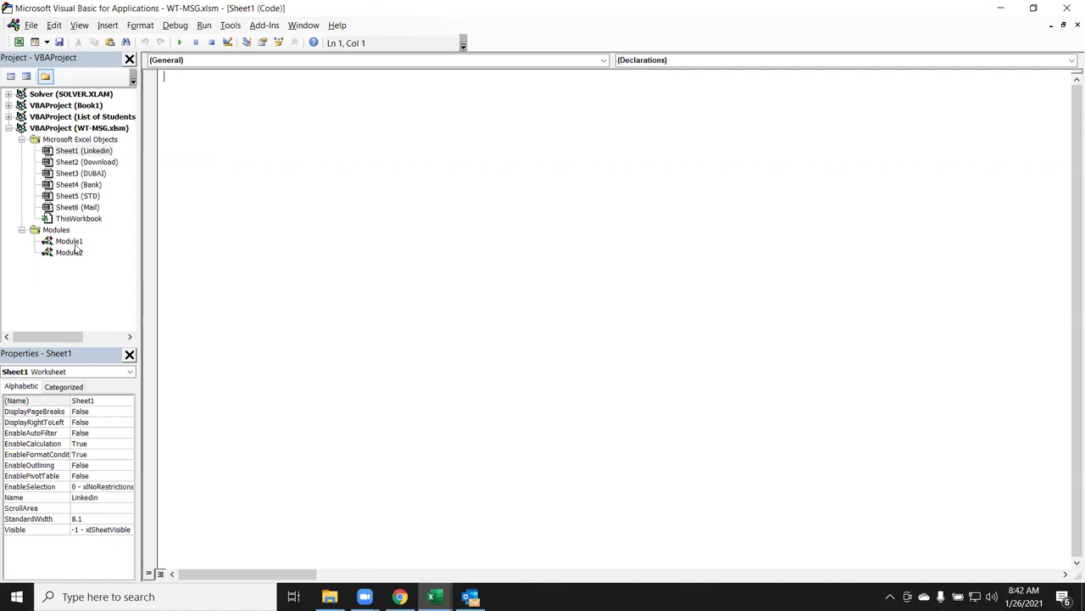
pyautogui.doubleClick(70, 242)
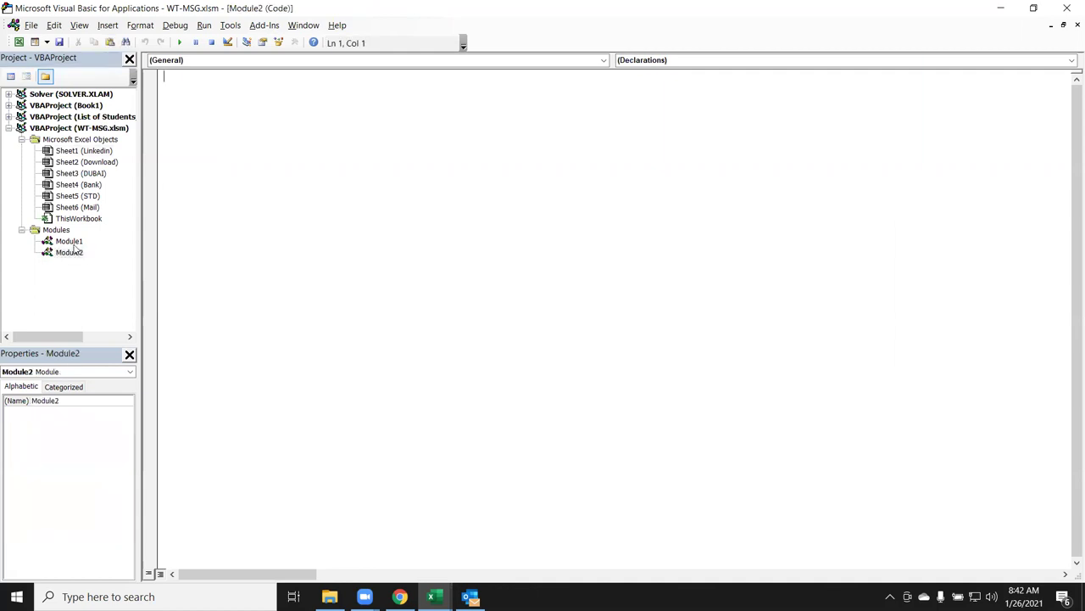
pyautogui.click(210, 222)
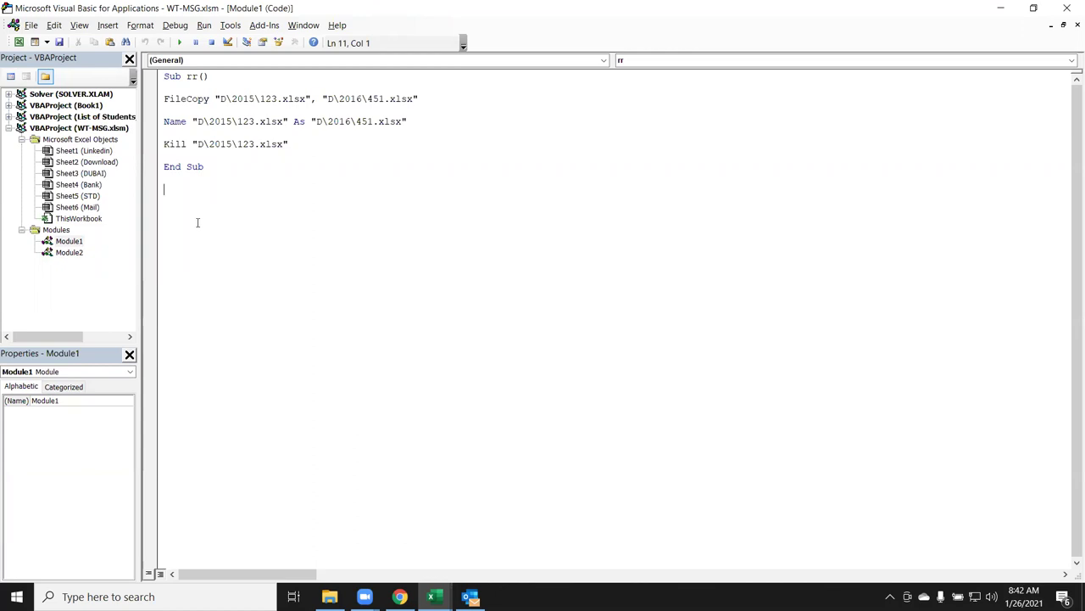
pyautogui.click(72, 256)
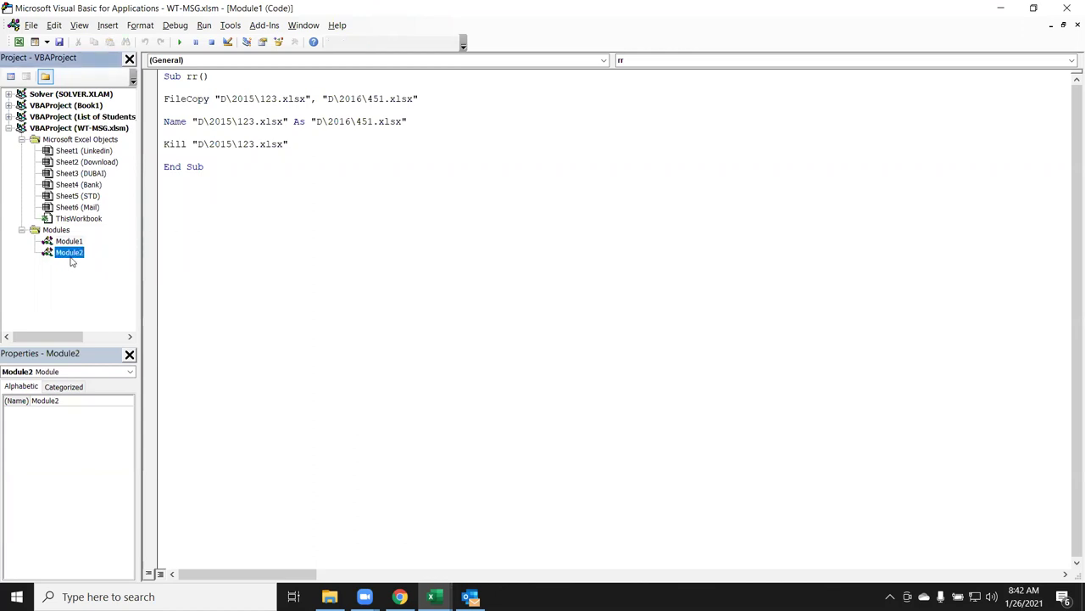
pyautogui.doubleClick(71, 257)
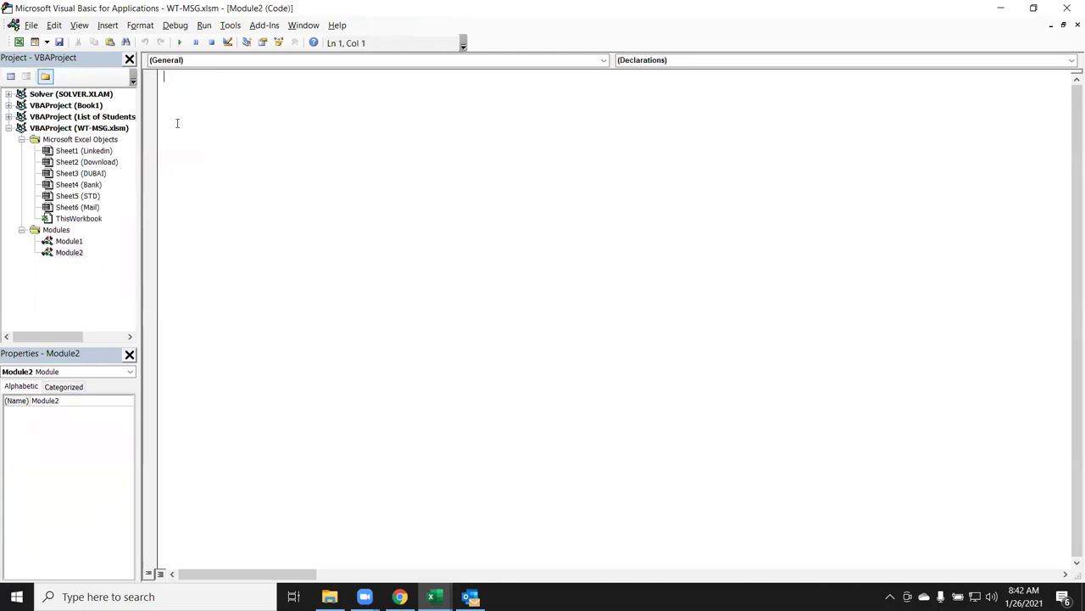
# Write Sub test() on a new line in Module2 so End Sub is added.
pyautogui.press('Return')
pyautogui.write('sub')
pyautogui.press('BackSpace')
pyautogui.write('test')
pyautogui.press('Left')
pyautogui.press('Left')
pyautogui.press('Left')
pyautogui.press('Left')
pyautogui.click(209, 87)
pyautogui.write('()')
pyautogui.press('Return')
pyautogui.press('Return')
# Confirm test appears in Excel's macro list, then return to the VBA editor.
pyautogui.hotkey('alt', 'F11')
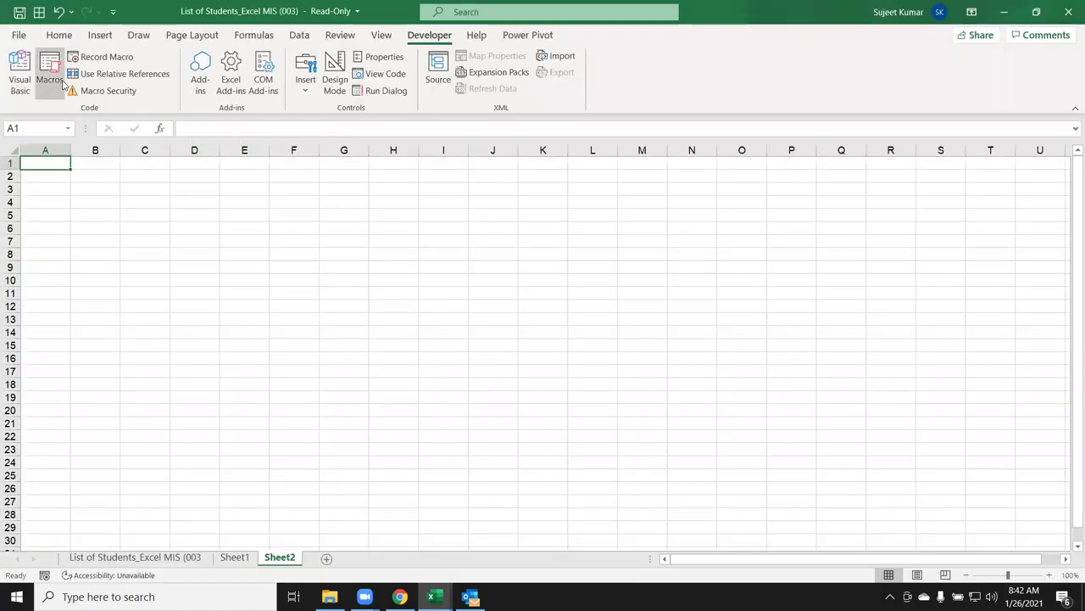
pyautogui.click(49, 72)
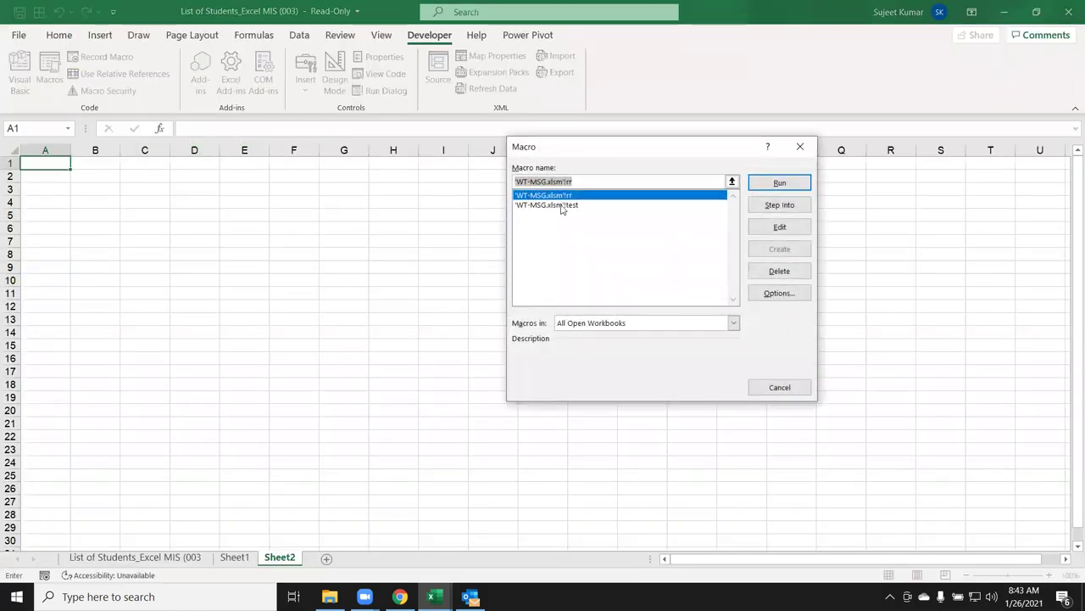
pyautogui.click(562, 207)
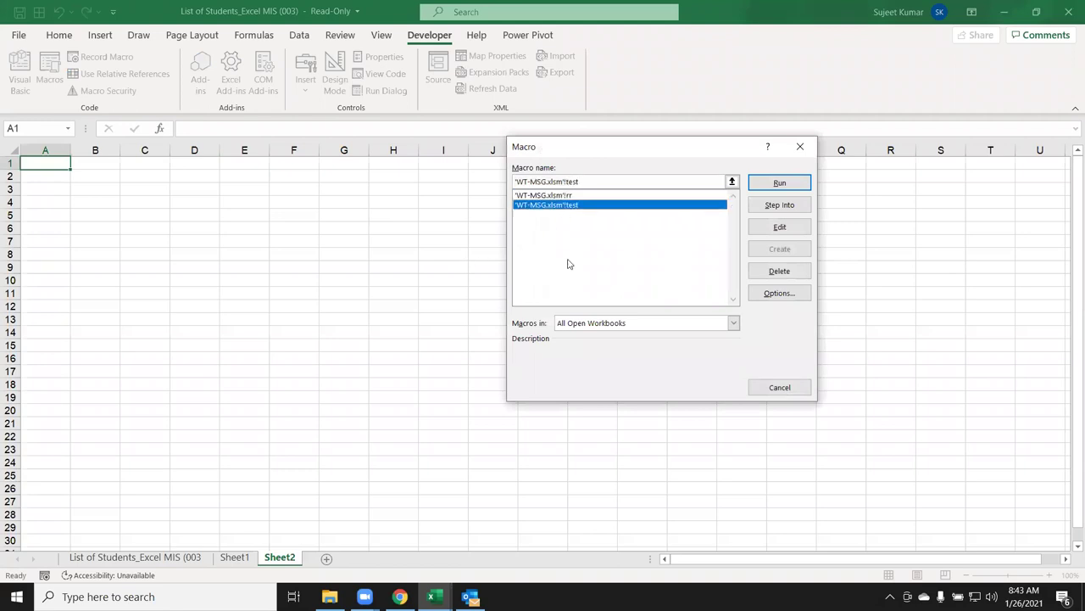
pyautogui.click(800, 147)
pyautogui.hotkey('alt', 'F11')
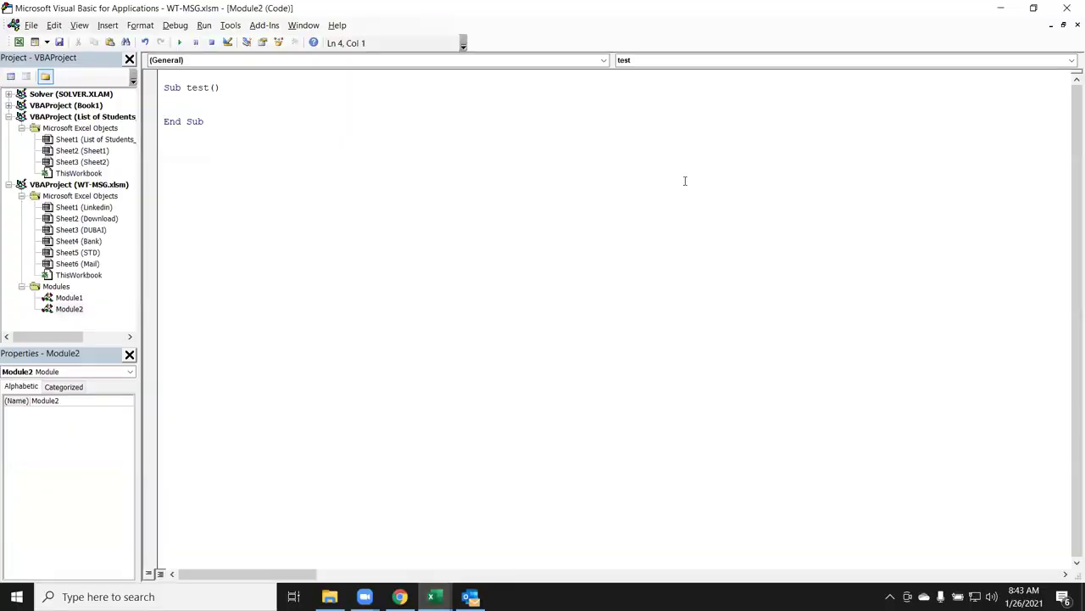
# Append Today to the test procedure name and dismiss the resulting compile error.
pyautogui.click(201, 100)
pyautogui.click(214, 88)
pyautogui.press('Left')
pyautogui.write('Today')
pyautogui.press('Left')
pyautogui.press('Left')
pyautogui.press('Left')
pyautogui.press('Left')
pyautogui.hotkey('shift', 'Right')
pyautogui.hotkey('shift', 'Right')
pyautogui.hotkey('shift', 'Left')
pyautogui.click(310, 234)
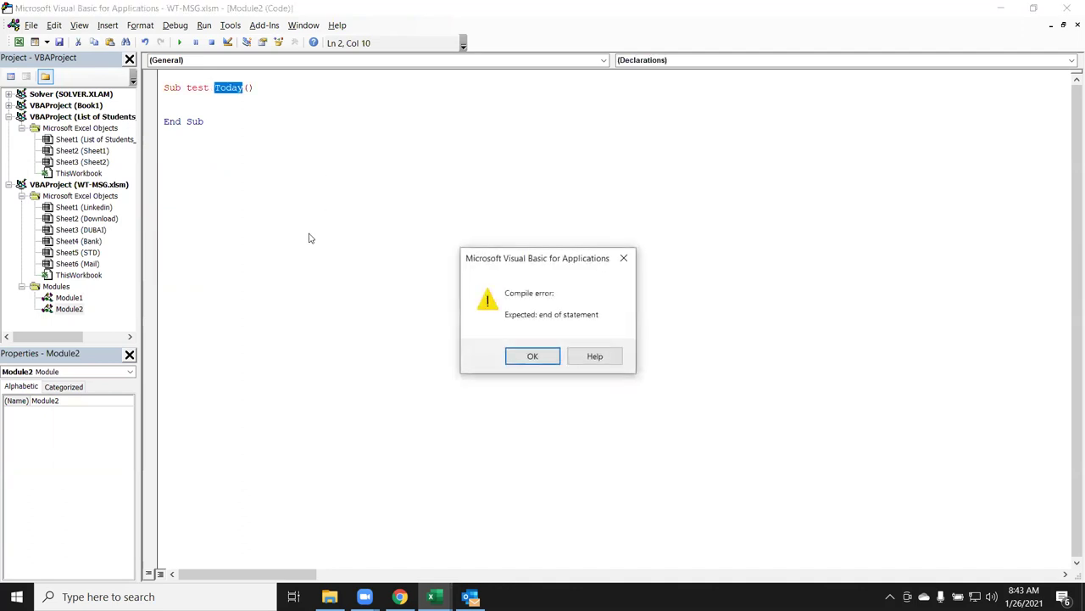
pyautogui.click(534, 357)
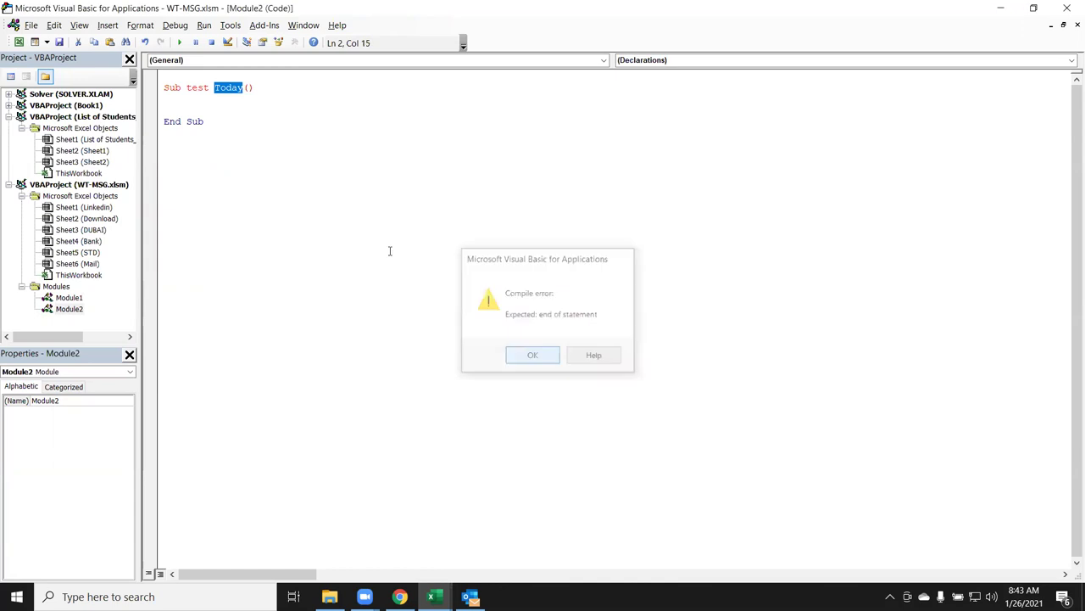
# Replace the space before Today with an underscore, making the name test_Today.
pyautogui.click(215, 87)
pyautogui.press('BackSpace')
pyautogui.write('_')
pyautogui.click(179, 102)
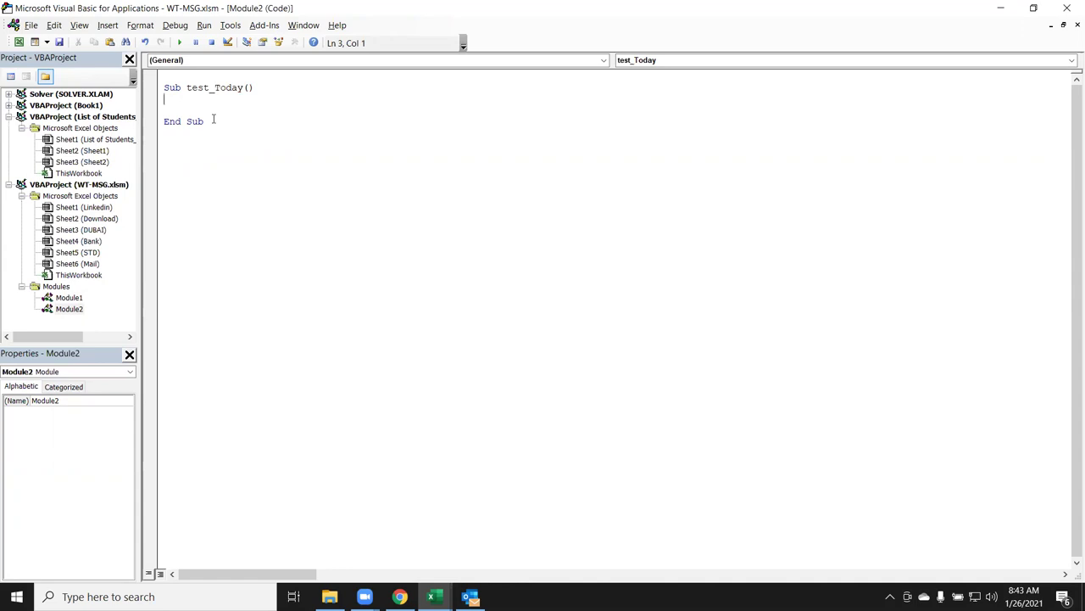
# Add an empty Sub raj1() below test_Today and check it in Excel's macro list.
pyautogui.click(212, 158)
pyautogui.click(211, 157)
pyautogui.write('sub ')
pyautogui.write('r')
pyautogui.write('aj')
pyautogui.write('i')
pyautogui.write('()')
pyautogui.press('Return')
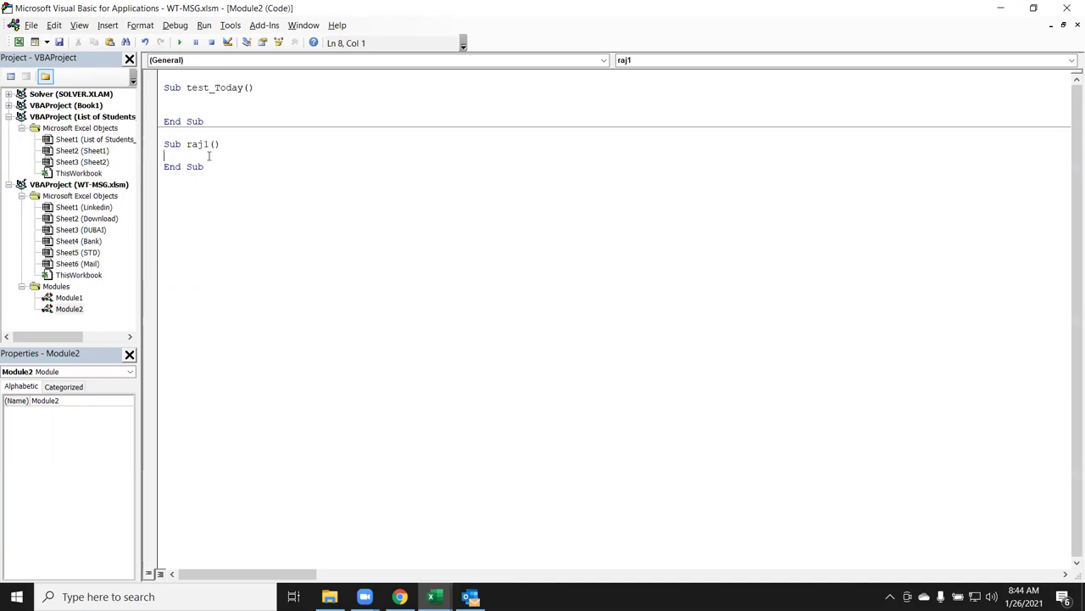
pyautogui.hotkey('alt', 'F11')
pyautogui.click(49, 95)
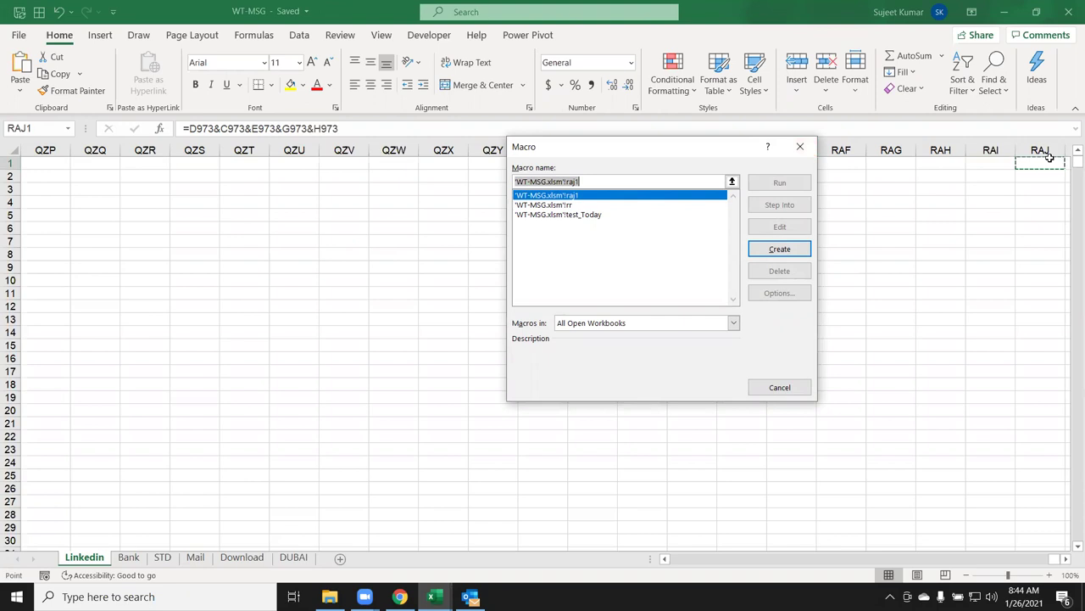
pyautogui.press('Return')
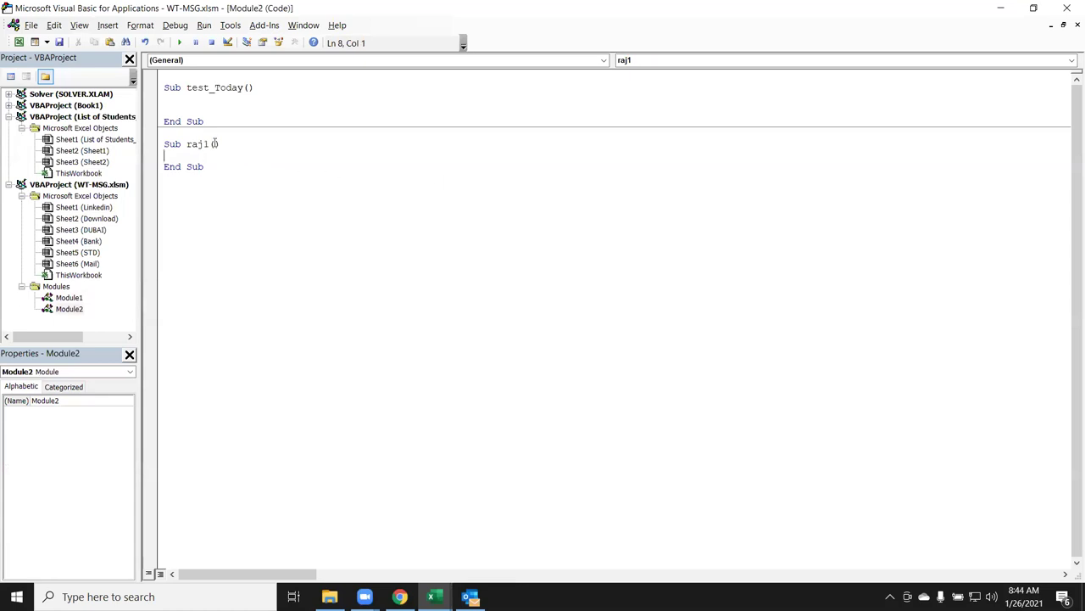
# Rename raj1 to raj_1 and add a blank line inside its body.
pyautogui.moveTo(213, 144); pyautogui.dragTo(202, 145)
pyautogui.click(202, 145)
pyautogui.write('_')
pyautogui.click(164, 156)
pyautogui.press('Return')
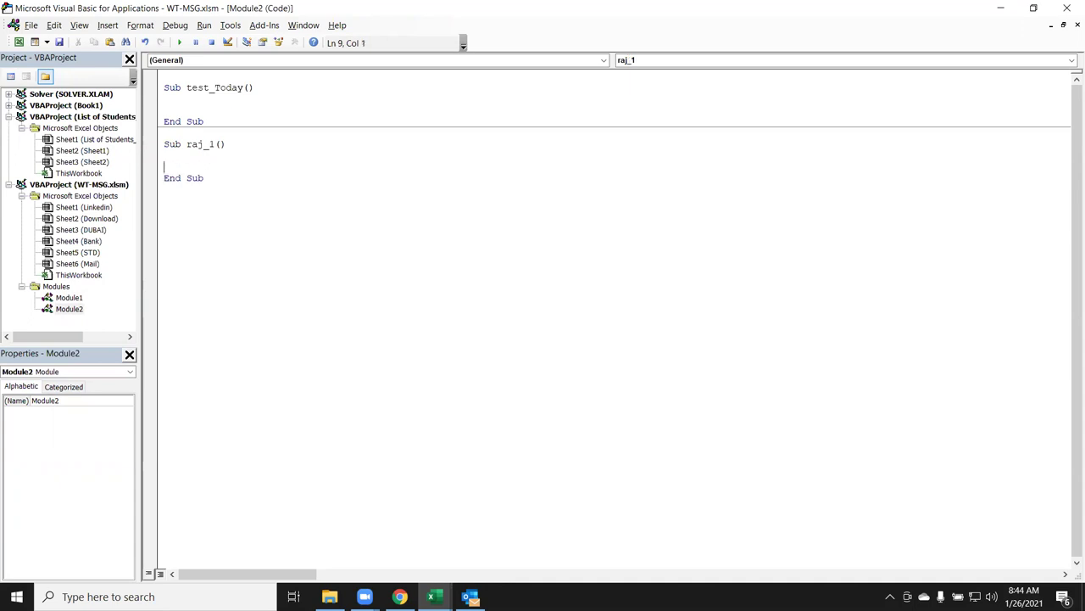